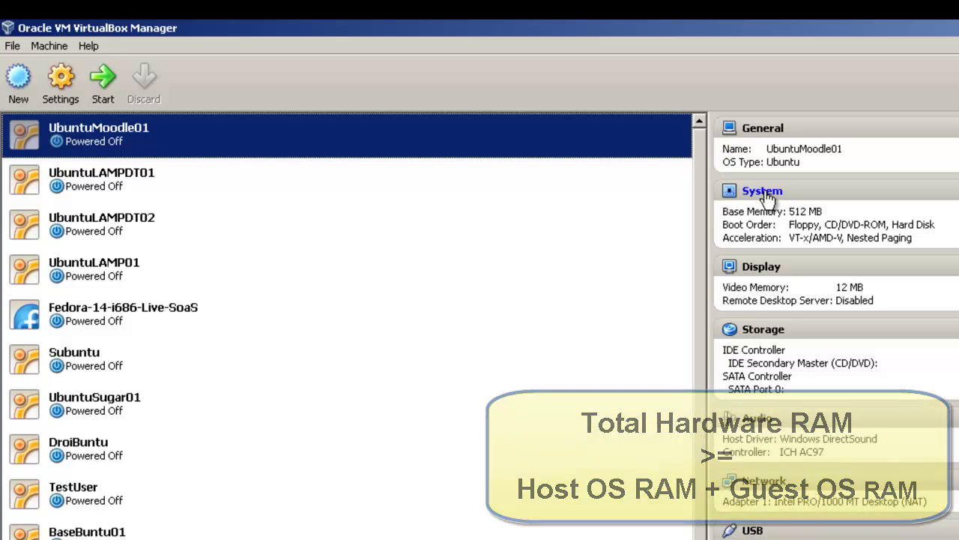
- In UbuntuMoodle01's System settings, change Base Memory from 512 MB to 1024 MB and save
{"action": "left_click", "coordinate": [763, 191]}
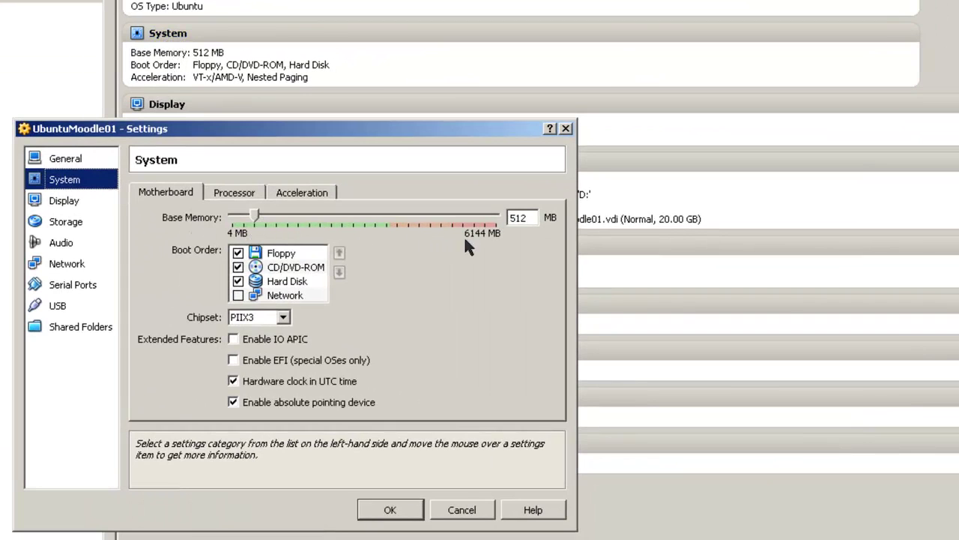
{"action": "double_click", "coordinate": [518, 217]}
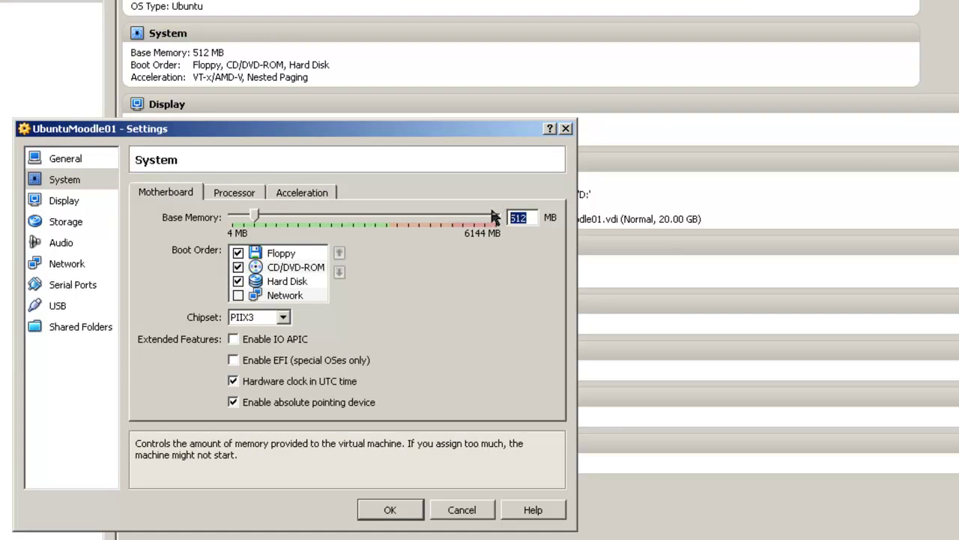
{"action": "type", "text": "1024"}
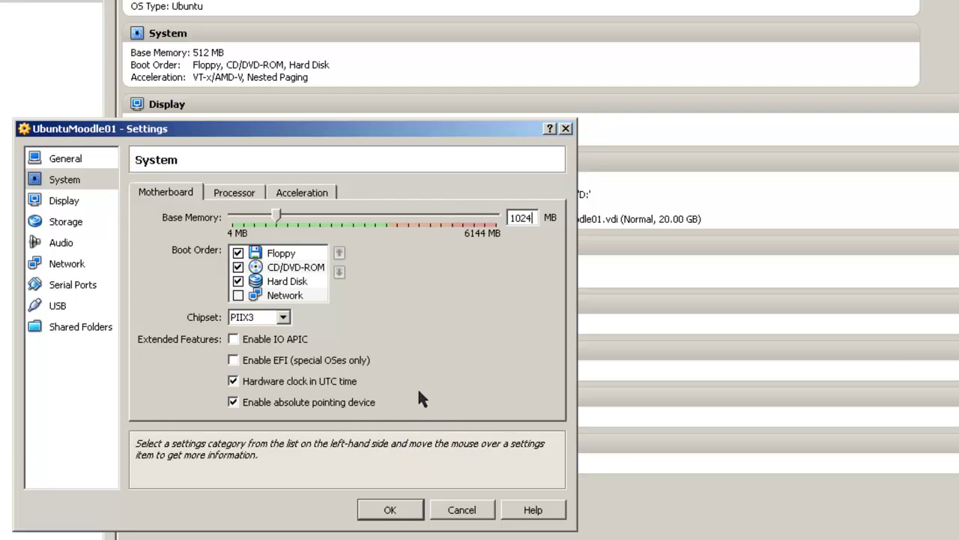
{"action": "left_click", "coordinate": [390, 510]}
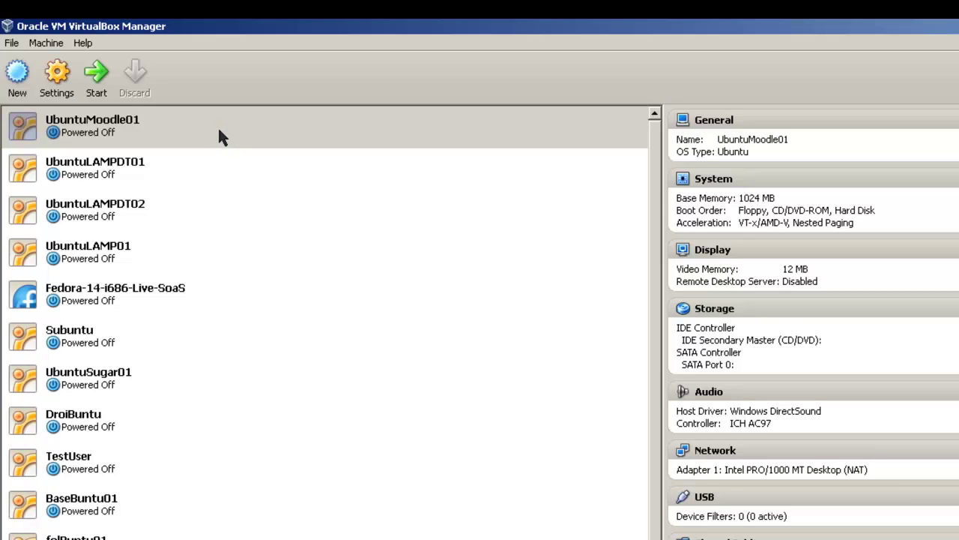
- Select UbuntuMoodle01 in the VM list and start it
{"action": "left_click", "coordinate": [158, 137]}
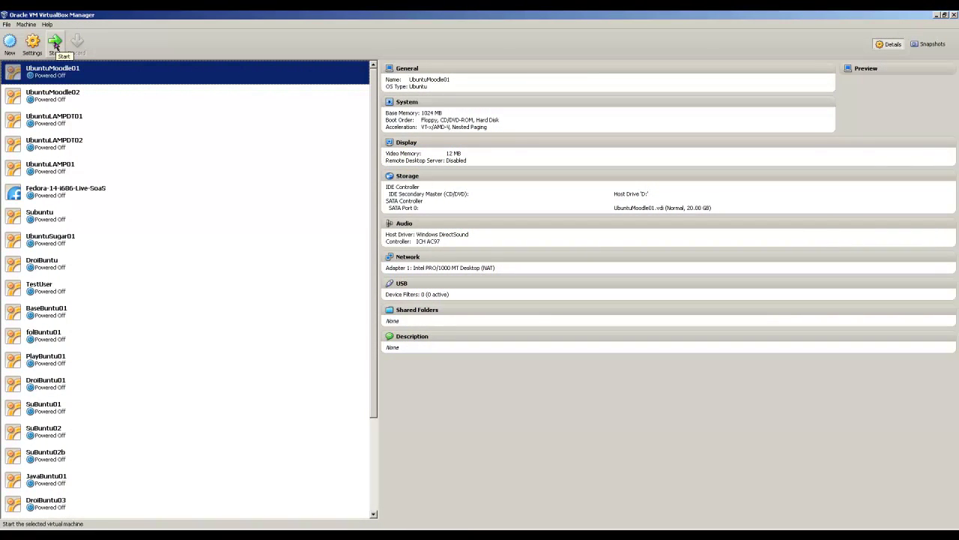
{"action": "left_click", "coordinate": [55, 43]}
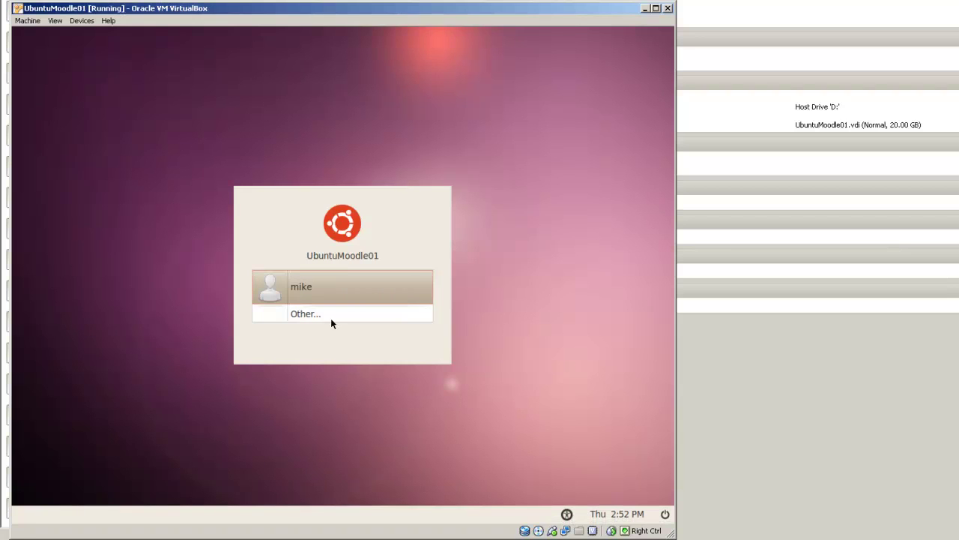
- Log in to the Ubuntu guest's user account with its password
{"action": "left_click", "coordinate": [337, 286]}
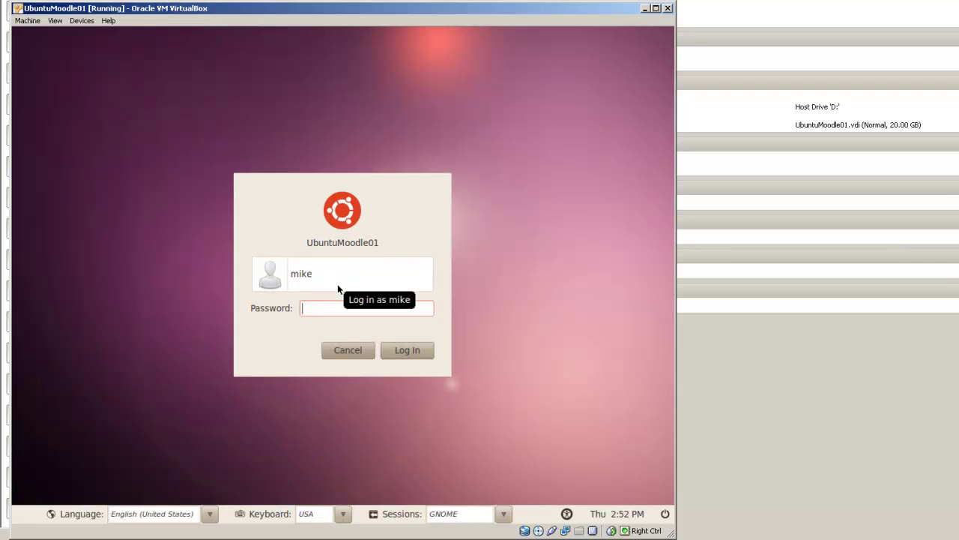
{"action": "type", "text": "••"}
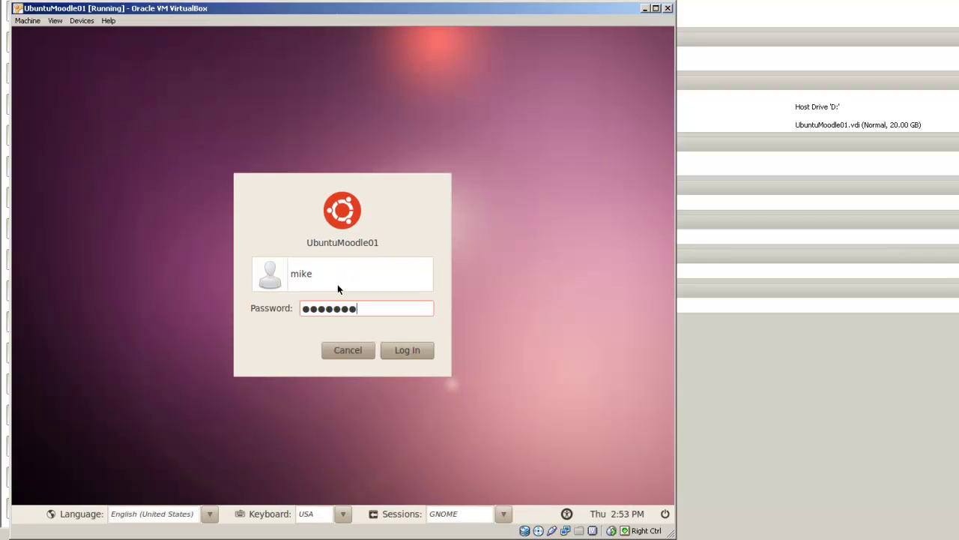
{"action": "left_click", "coordinate": [415, 351]}
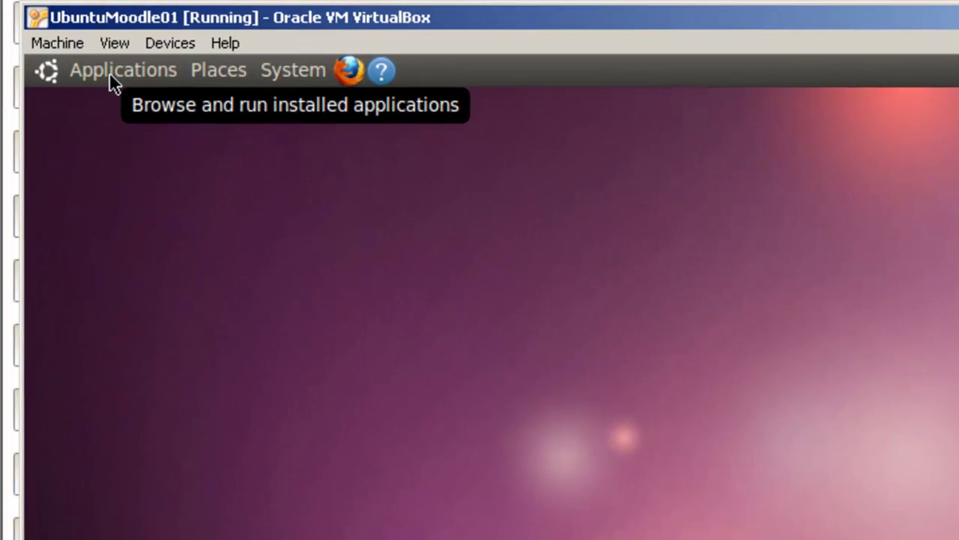
- Launch a Terminal from the Applications > Accessories menu
{"action": "left_click", "coordinate": [110, 70]}
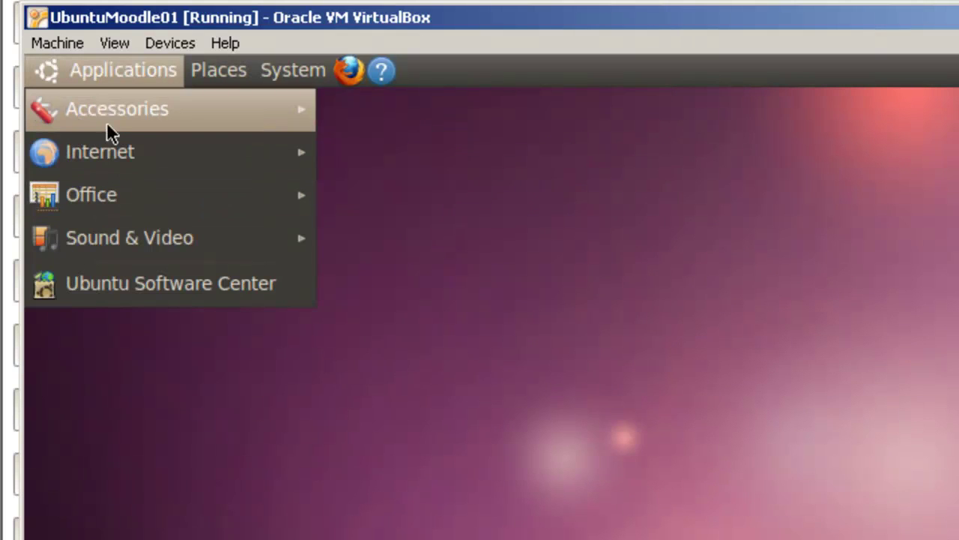
{"action": "mouse_move", "coordinate": [107, 94]}
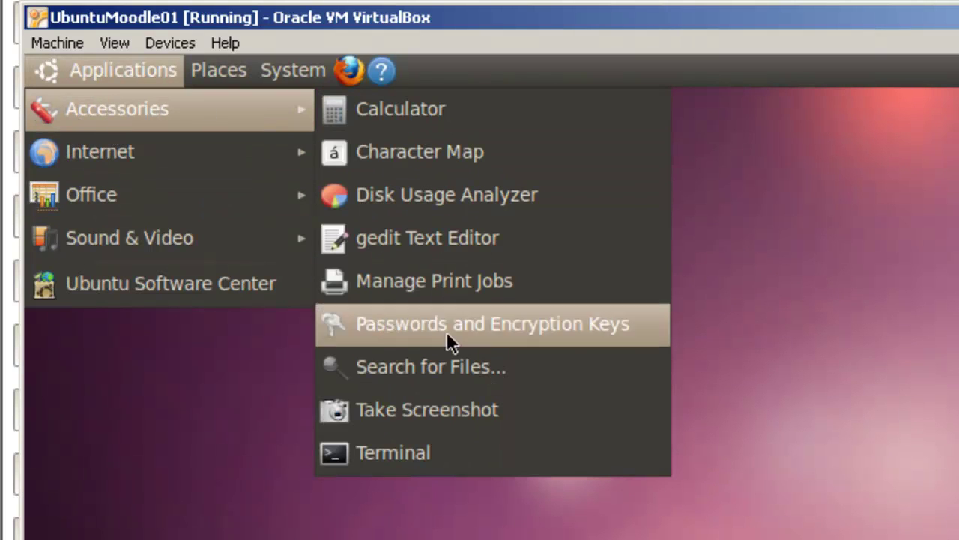
{"action": "left_click", "coordinate": [427, 454]}
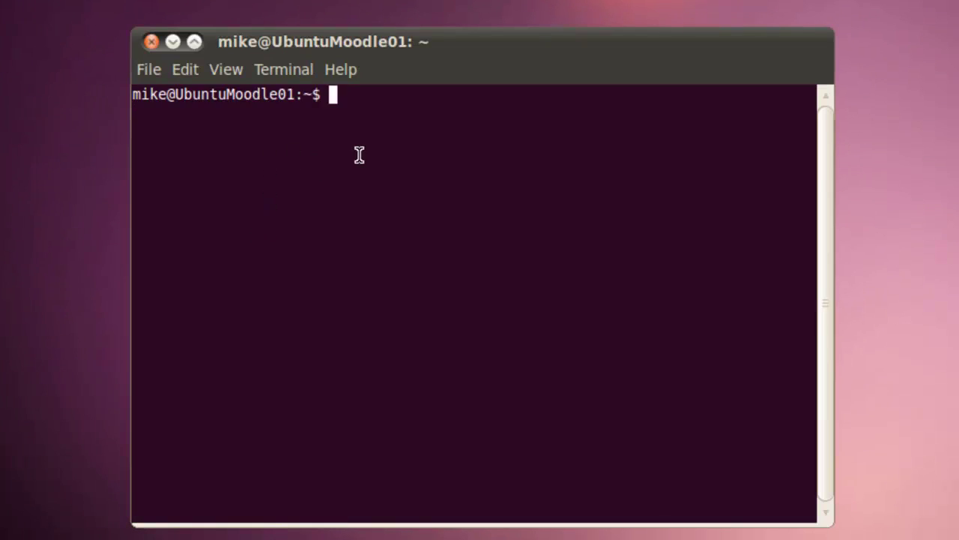
- Refresh the package lists with sudo apt-get update, entering the sudo password
{"action": "type", "text": "sud"}
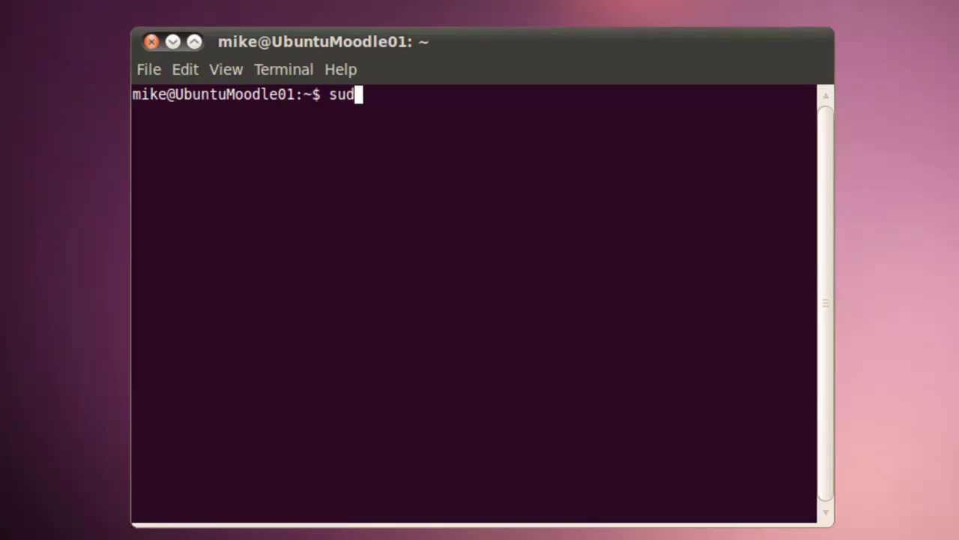
{"action": "type", "text": "o apt0"}
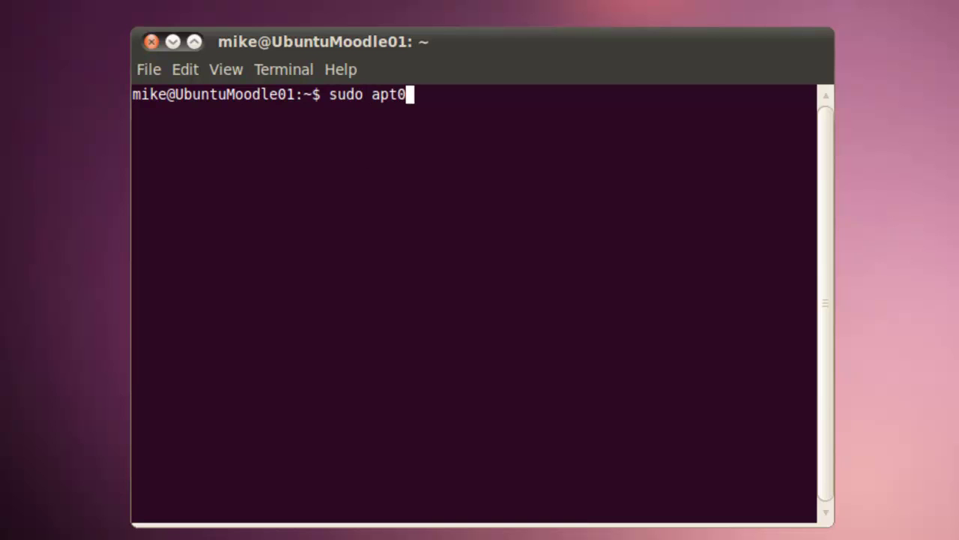
{"action": "type", "text": "get"}
{"action": "key", "text": "BackSpace"}
{"action": "key", "text": "BackSpace"}
{"action": "key", "text": "BackSpace"}
{"action": "key", "text": "BackSpace"}
{"action": "key", "text": "BackSpace"}
{"action": "type", "text": "-get up"}
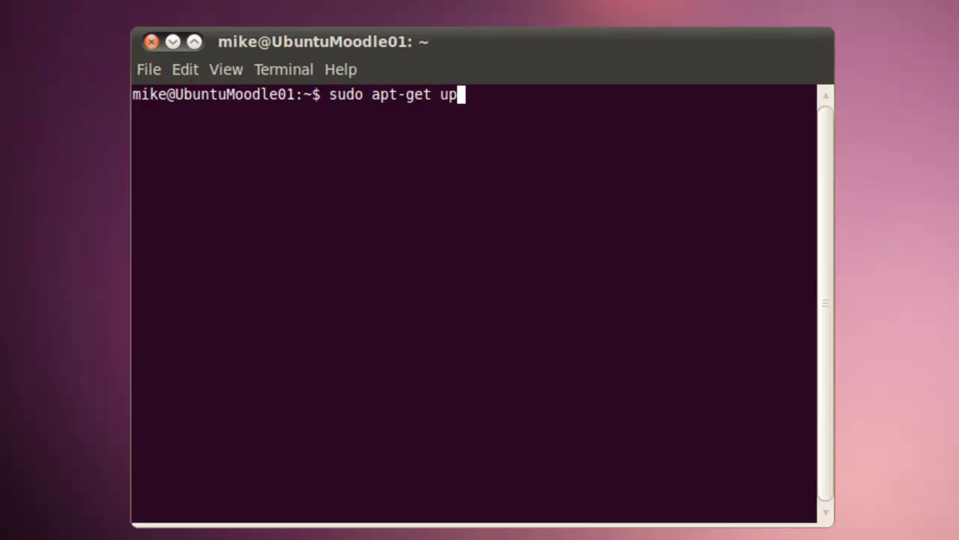
{"action": "type", "text": "date"}
{"action": "key", "text": "Return"}
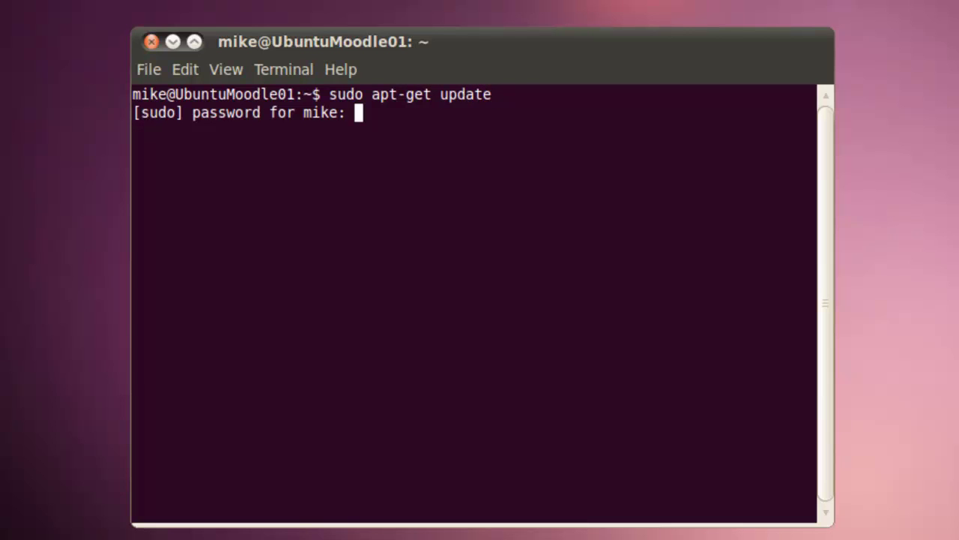
{"action": "key", "text": "Return"}
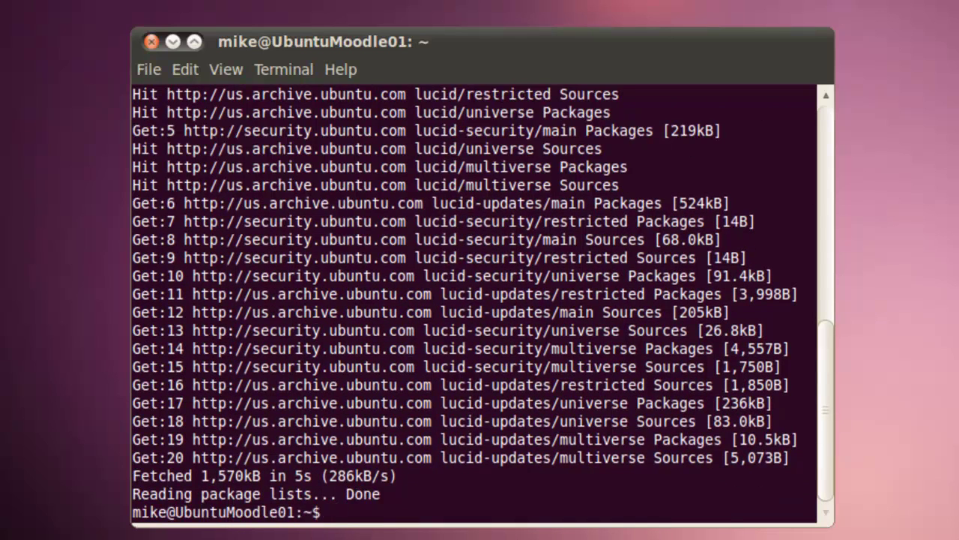
- Upgrade installed packages with sudo apt-get upgrade, confirming with y, and begin the PHP install command
{"action": "type", "text": "sudo apt-"}
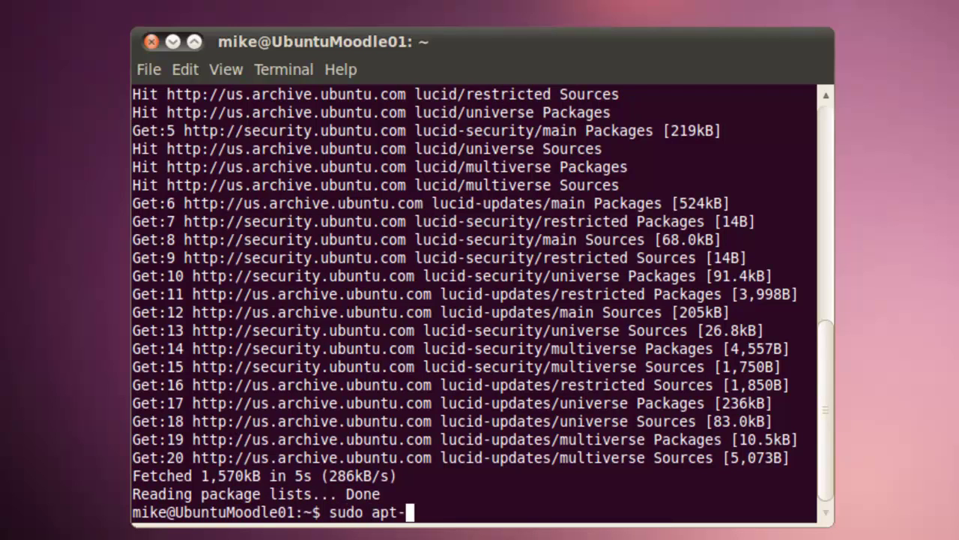
{"action": "type", "text": "get upgr"}
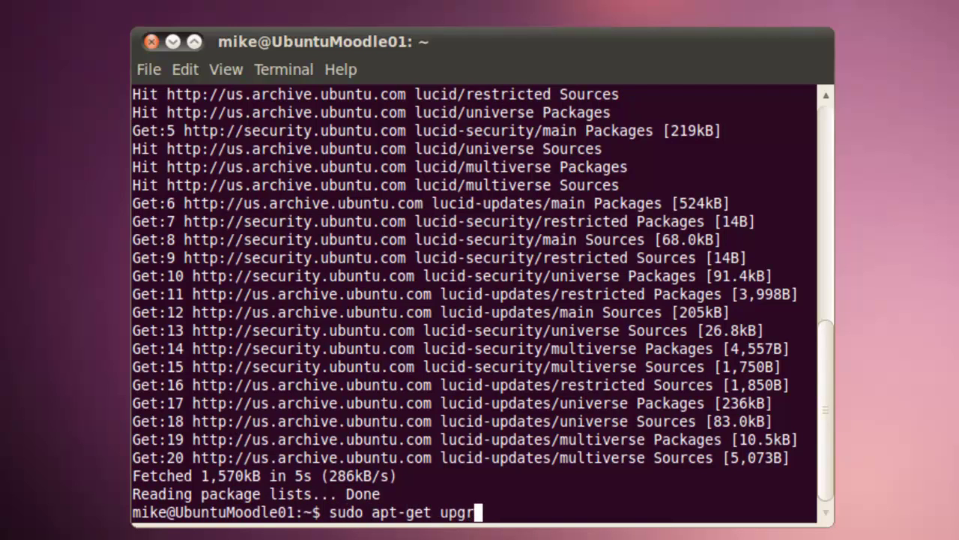
{"action": "type", "text": "ade"}
{"action": "key", "text": "Return"}
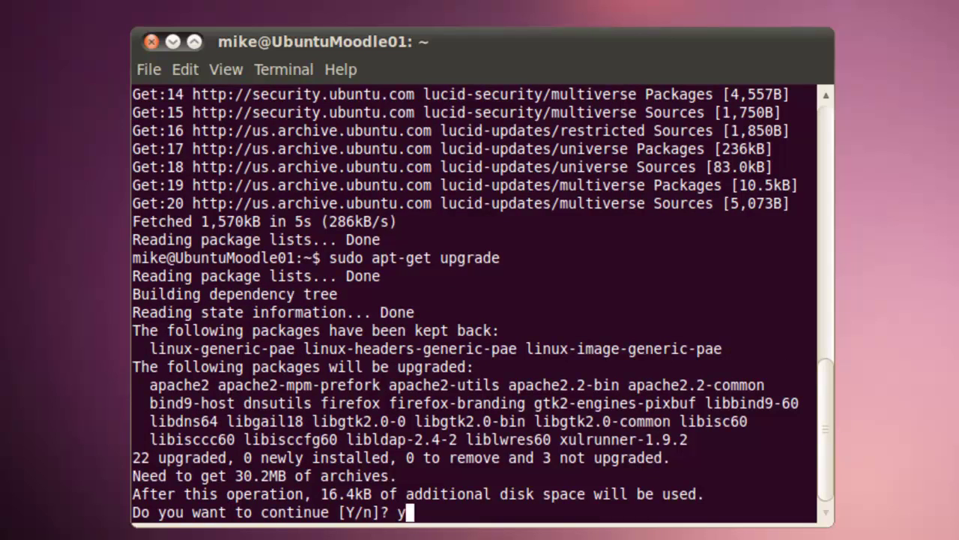
{"action": "type", "text": "y"}
{"action": "key", "text": "Return"}
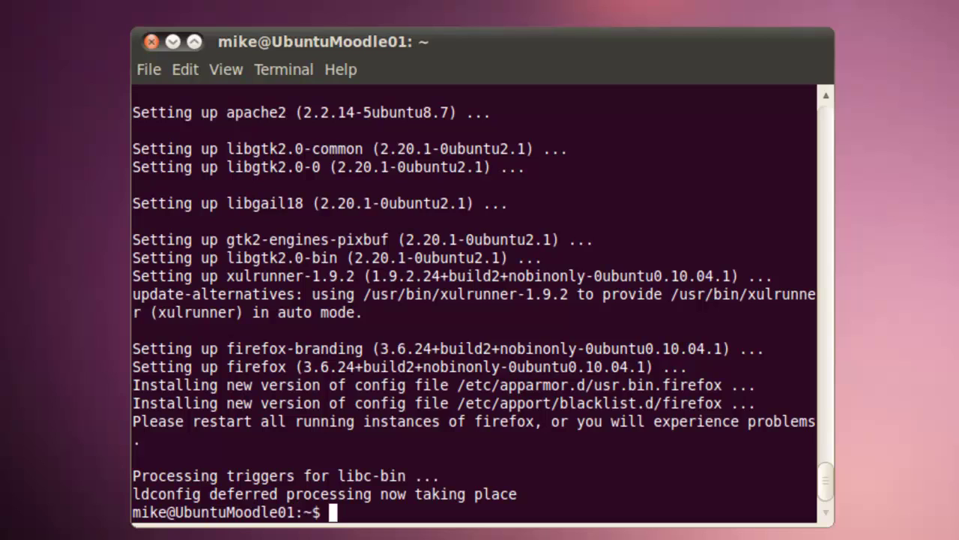
{"action": "type", "text": "sudo "}
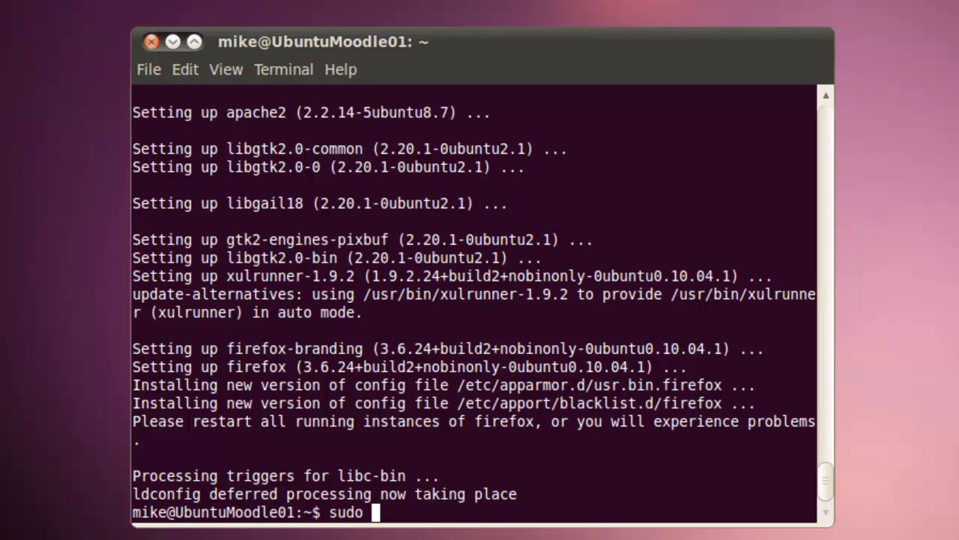
{"action": "type", "text": "apt-g"}
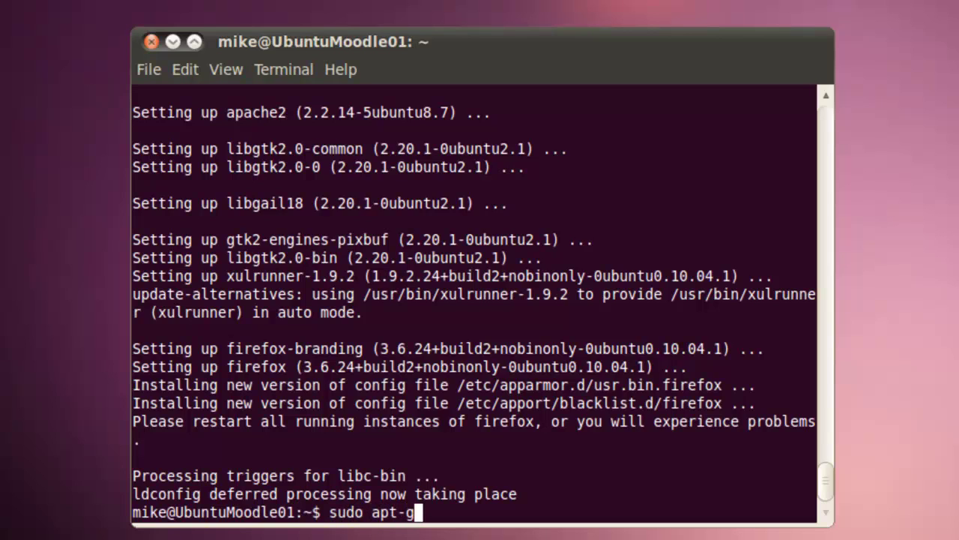
{"action": "type", "text": "et insta"}
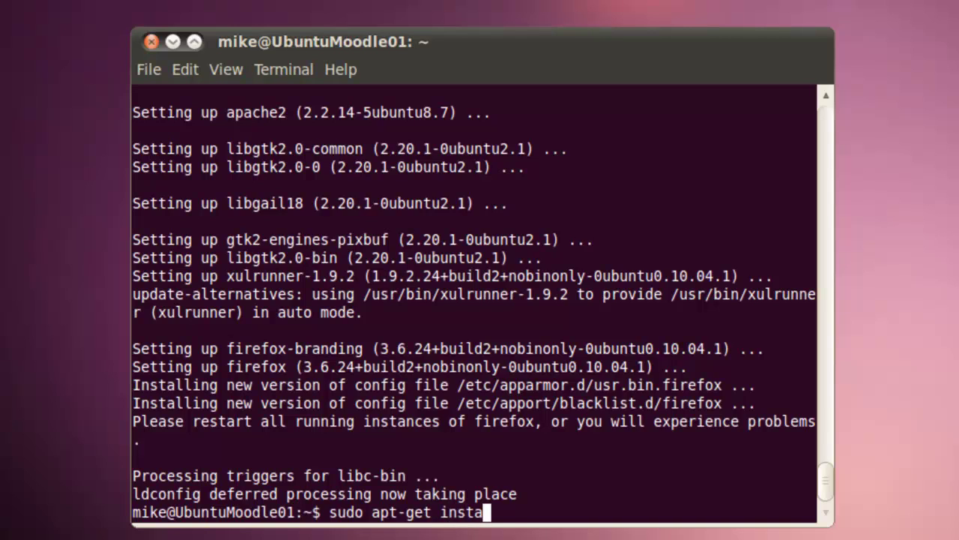
{"action": "type", "text": "ll php "}
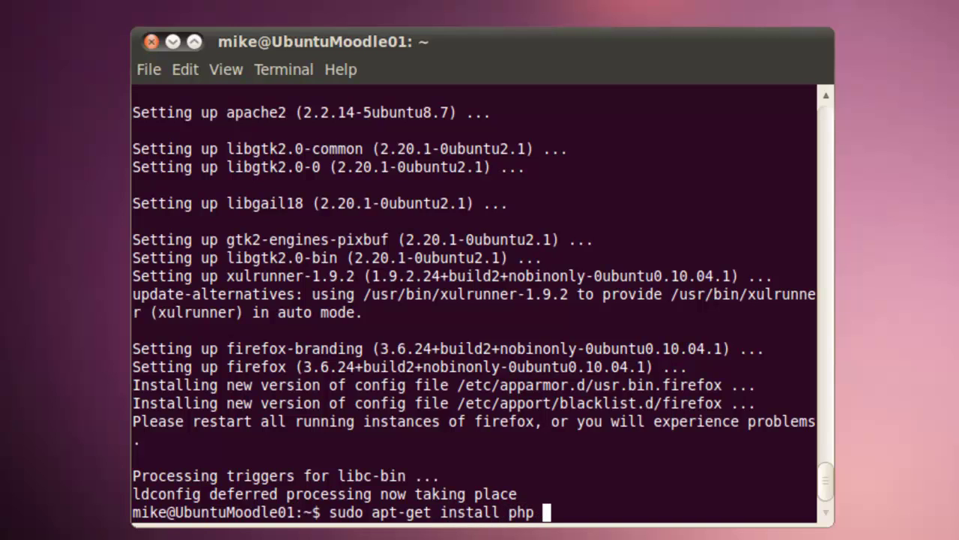
{"action": "type", "text": "5 php"}
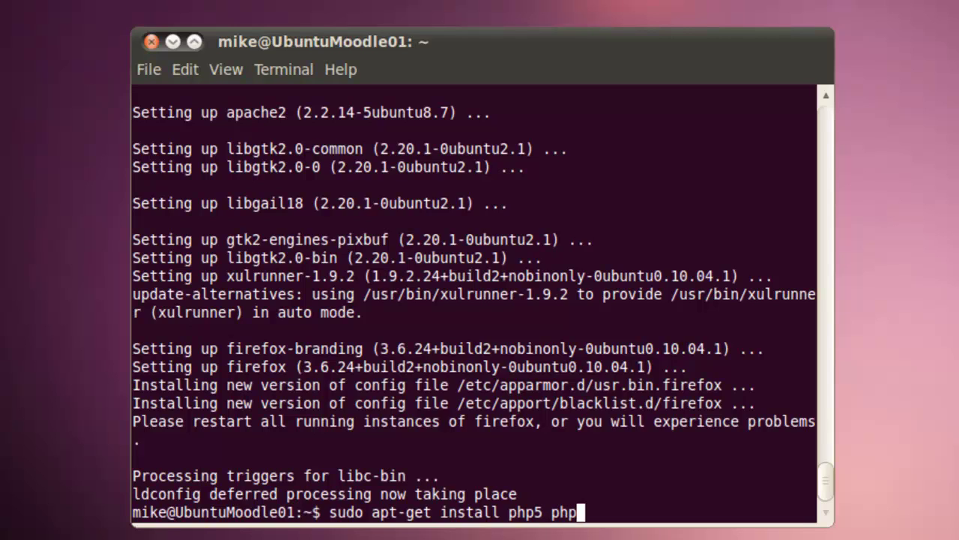
{"action": "type", "text": "5-mysql"}
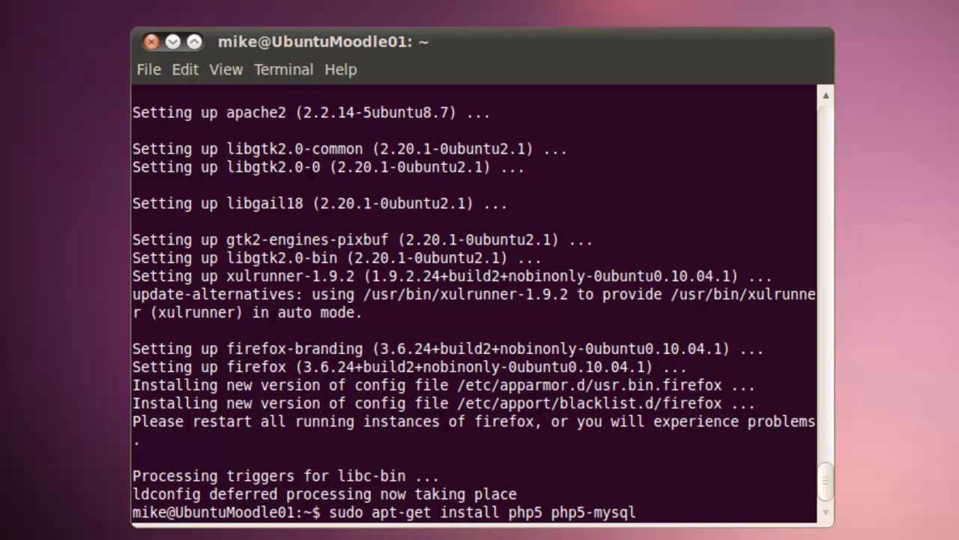
{"action": "type", "text": " php5-curl php5"}
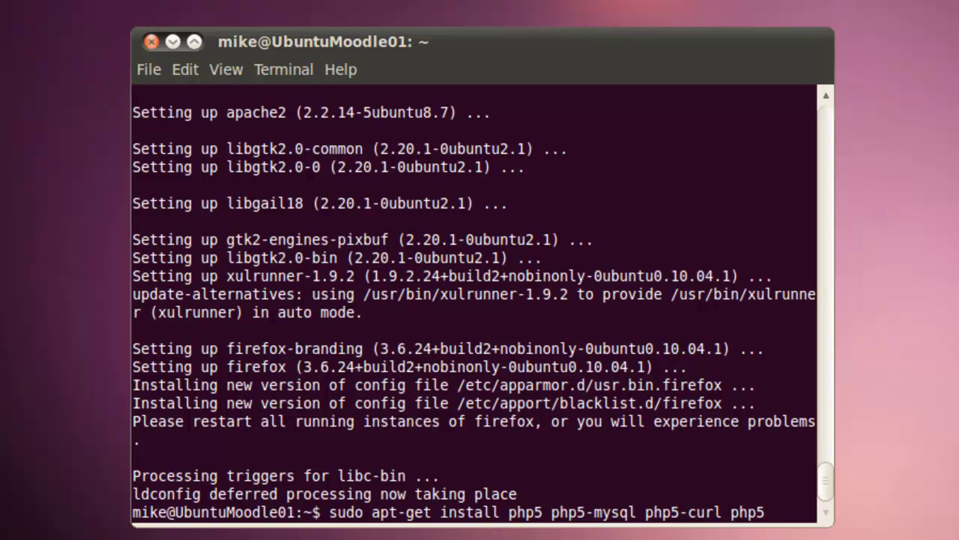
{"action": "type", "text": "-xmlrpc"}
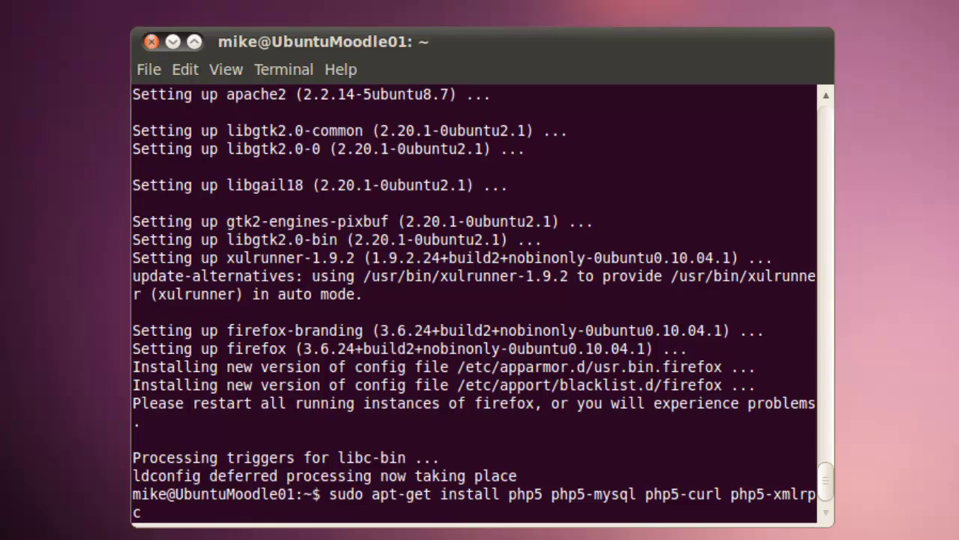
{"action": "type", "text": " php5-intl"}
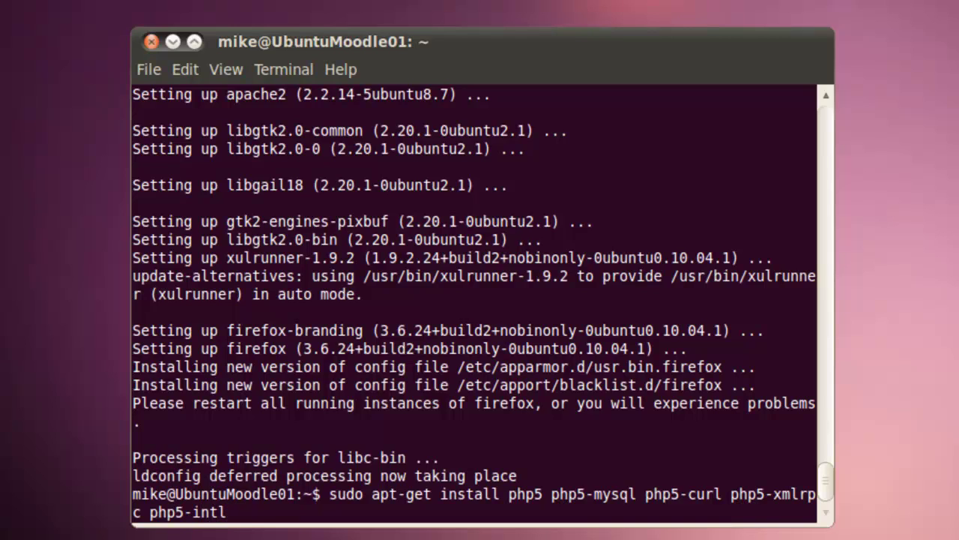
{"action": "type", "text": " ph"}
{"action": "type", "text": "rp"}
- Install php5 with php5-mysql, php5-curl, php5-xmlrpc, php5-intl and php5-gd, confirming with y
{"action": "key", "text": "BackSpace"}
{"action": "key", "text": "BackSpace"}
{"action": "type", "text": "p5"}
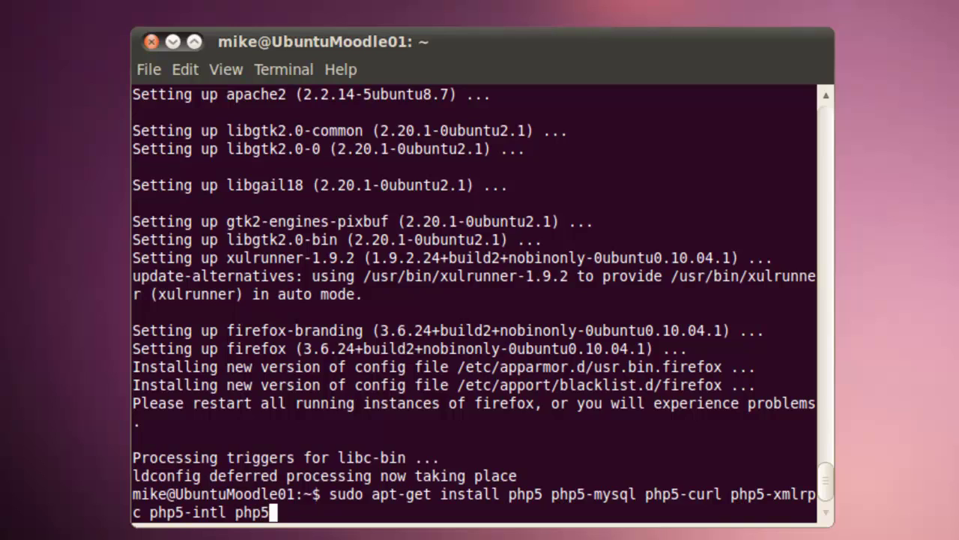
{"action": "type", "text": "-gd"}
{"action": "key", "text": "Return"}
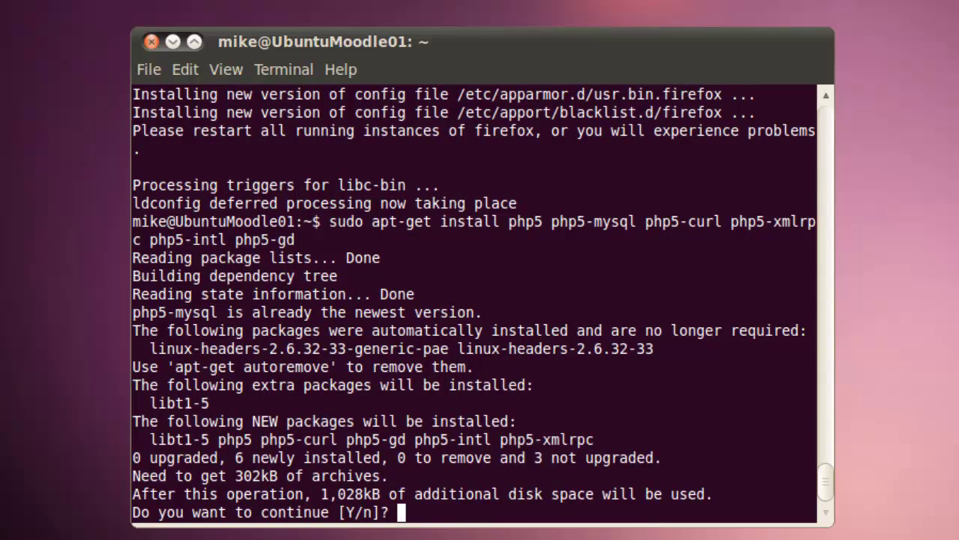
{"action": "type", "text": "y"}
{"action": "key", "text": "Return"}
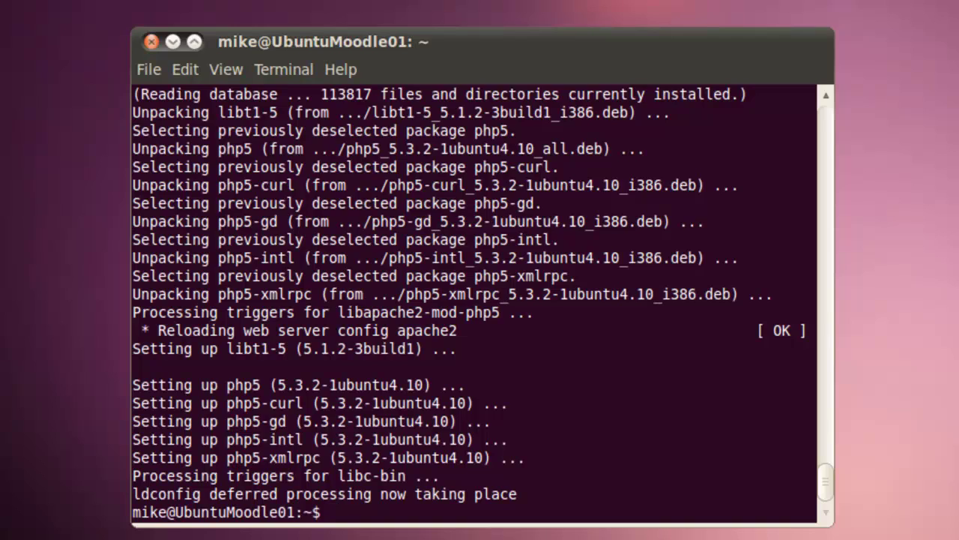
- Change into /var/www and run sudo nano phpinfo.php
{"action": "type", "text": "cd /var/www"}
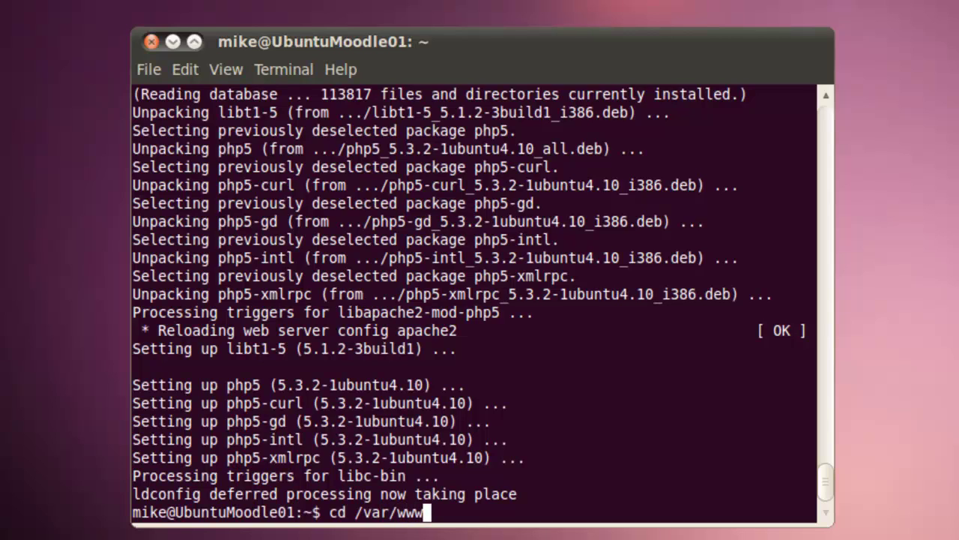
{"action": "key", "text": "Return"}
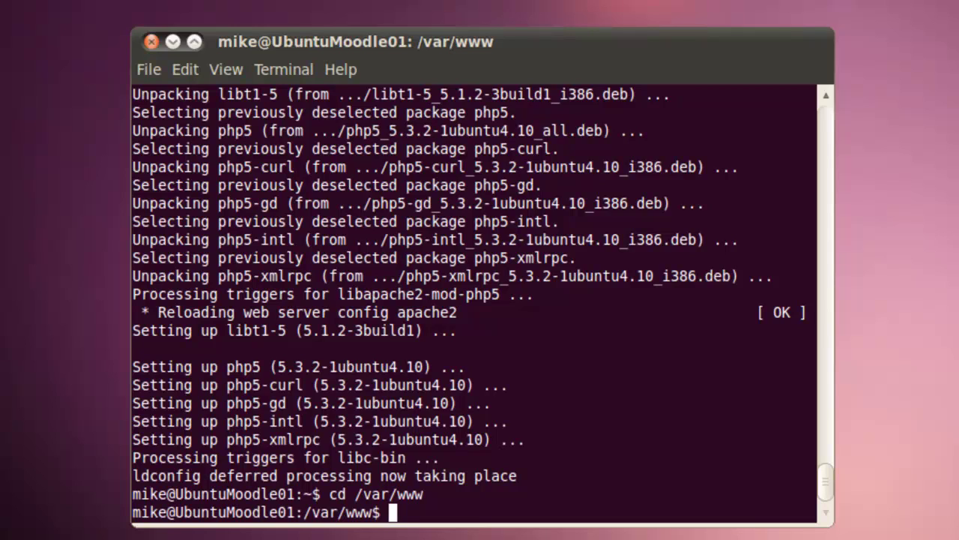
{"action": "type", "text": "sudo nan"}
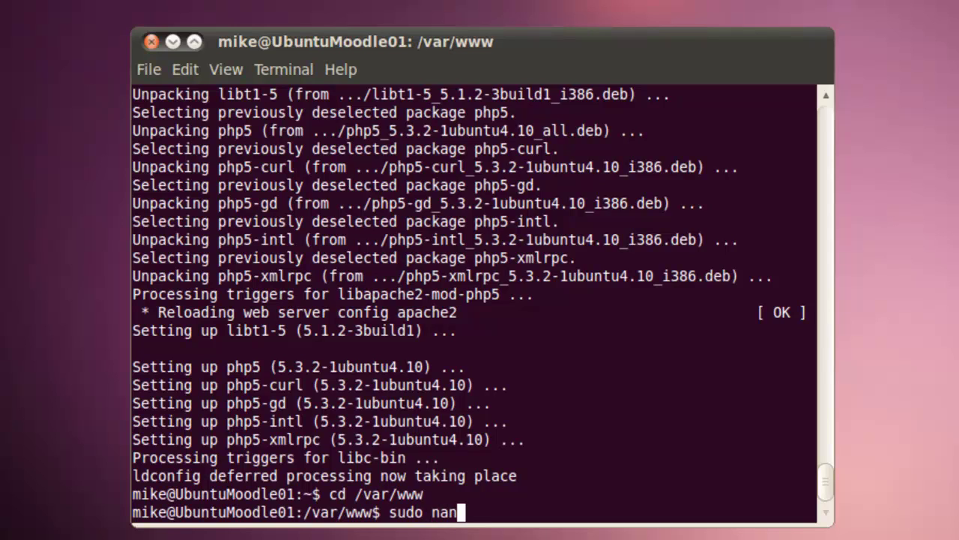
{"action": "type", "text": "o phpinfo"}
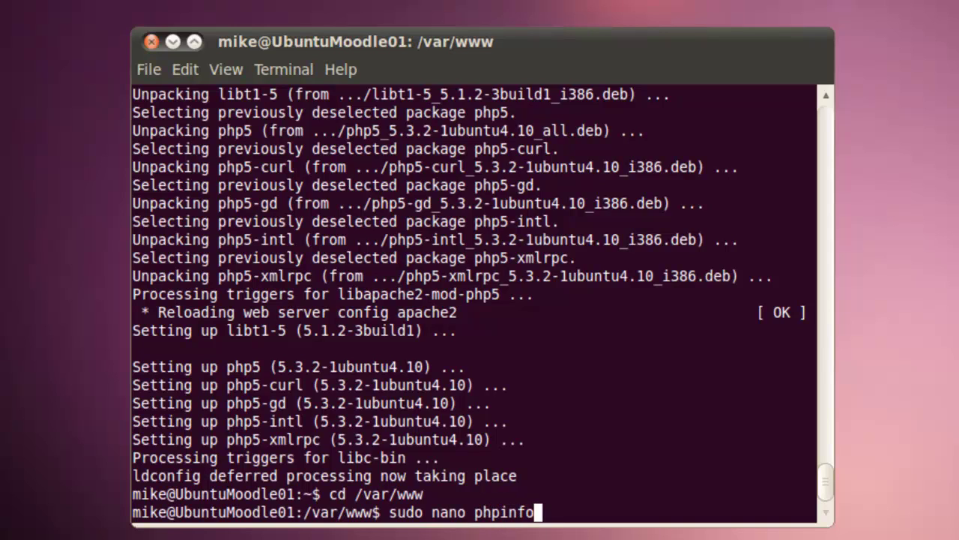
{"action": "type", "text": ".php"}
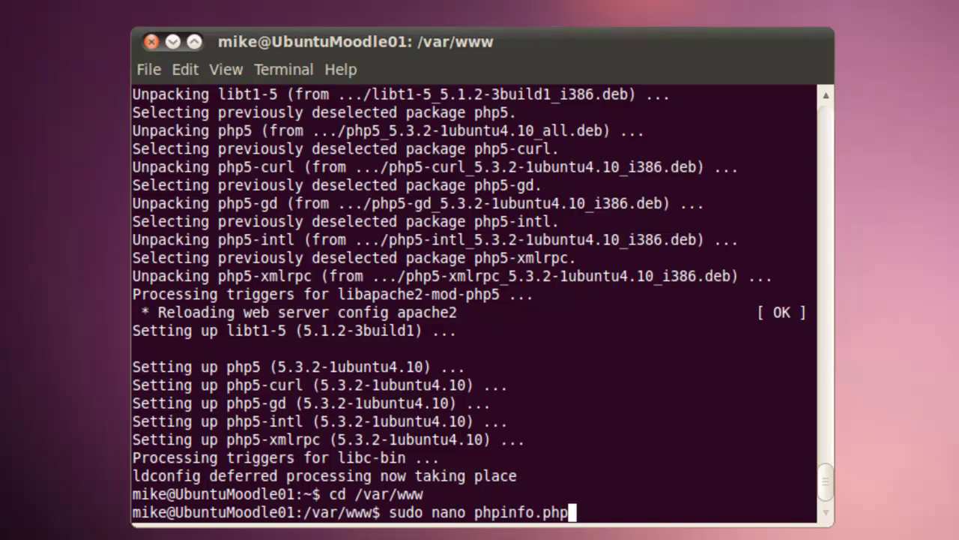
{"action": "key", "text": "Return"}
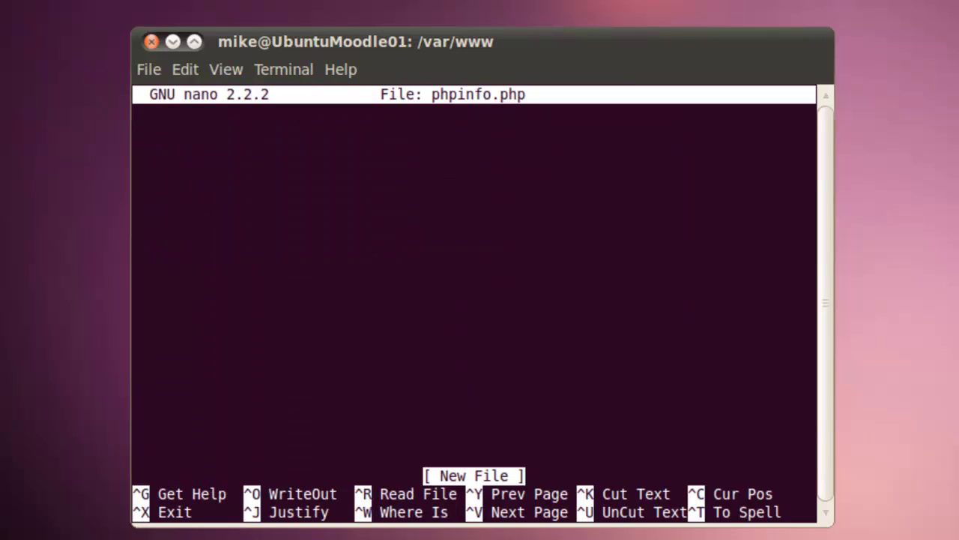
- Write <?php, an indented phpinfo(); line and ?> into the file
{"action": "type", "text": "<?"}
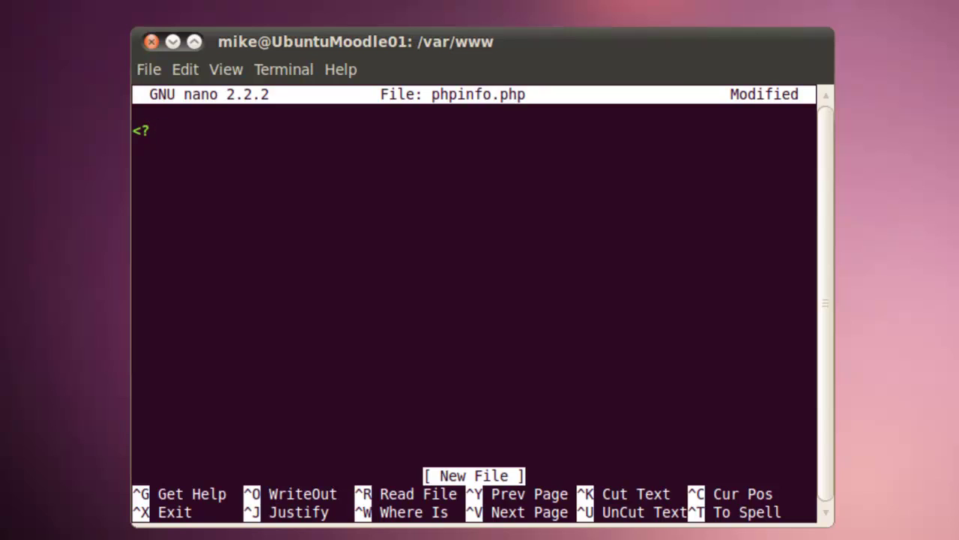
{"action": "type", "text": "php"}
{"action": "key", "text": "Return"}
{"action": "key", "text": "Tab"}
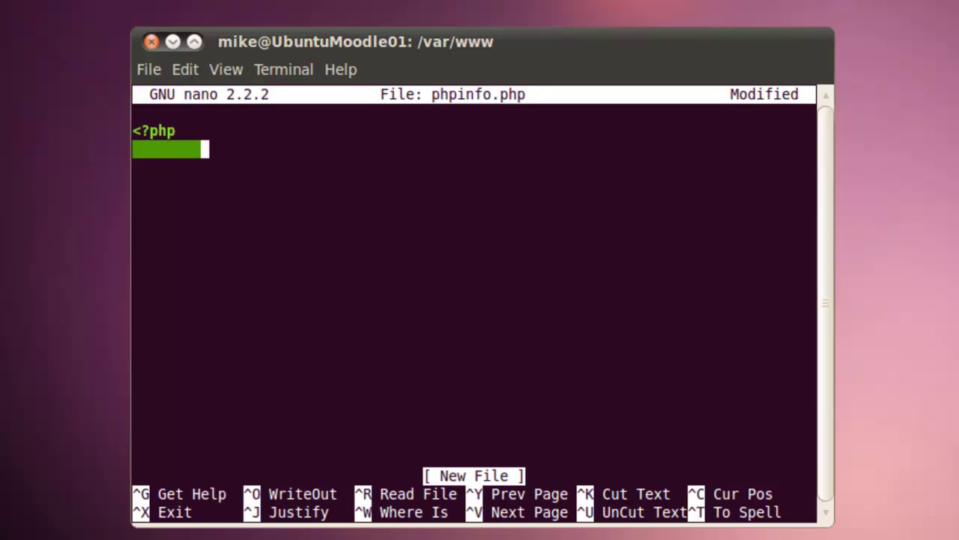
{"action": "type", "text": "phpinfo"}
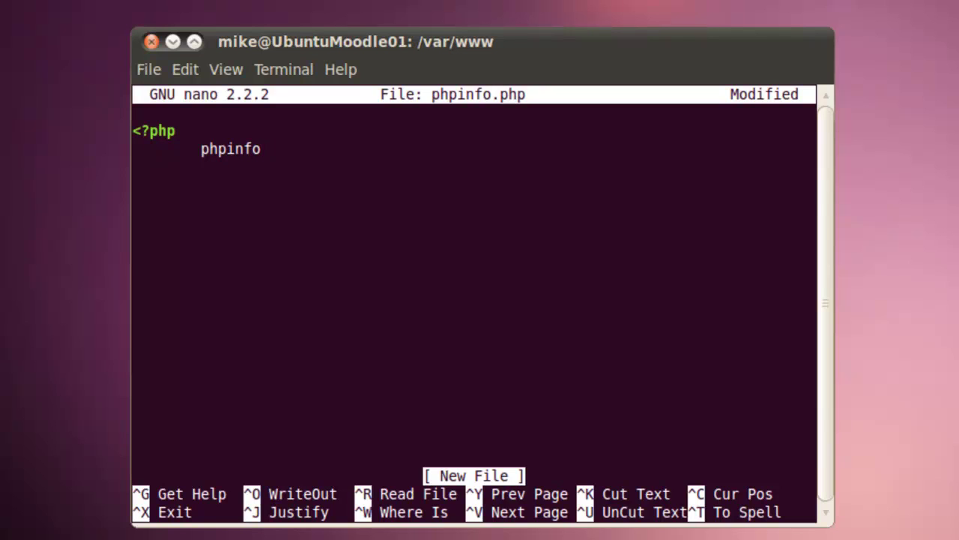
{"action": "type", "text": "();"}
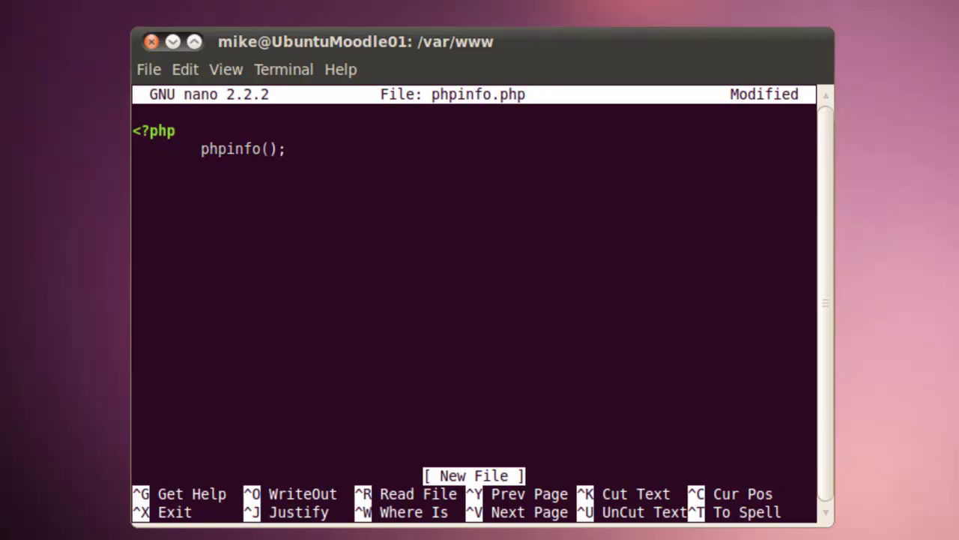
{"action": "key", "text": "Return"}
{"action": "type", "text": "?>"}
- Save the file as phpinfo.php and exit nano
{"action": "key", "text": "ctrl+x"}
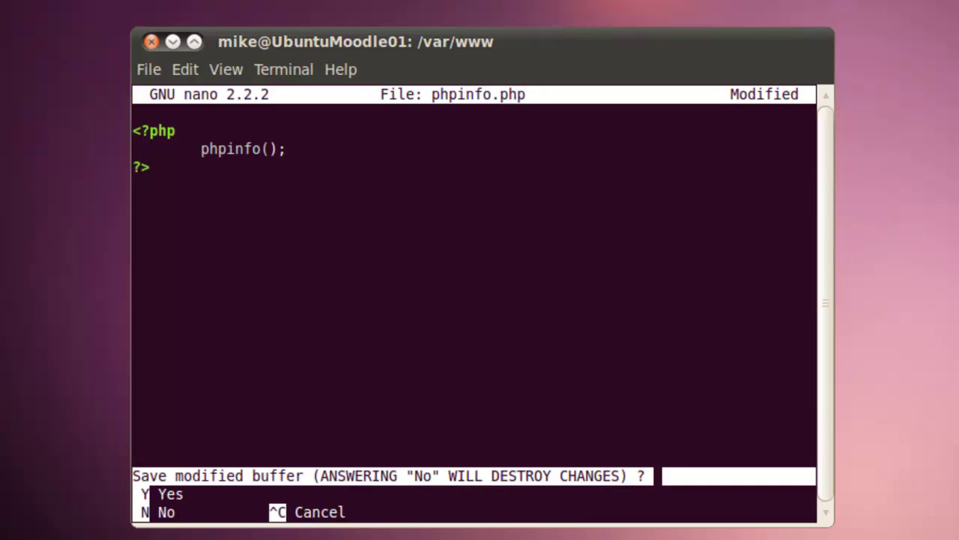
{"action": "key", "text": "y"}
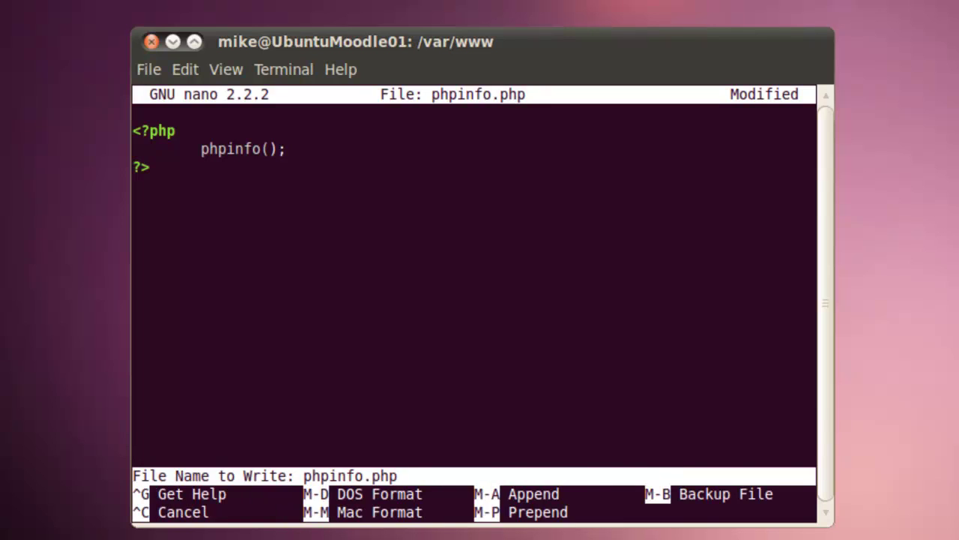
{"action": "key", "text": "Return"}
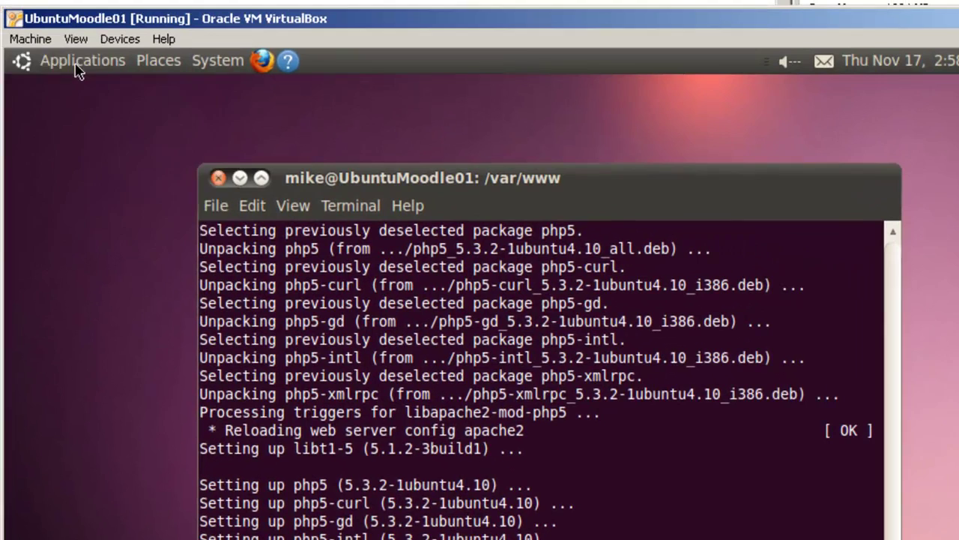
- Launch Firefox Web Browser from the guest's Applications > Internet menu
{"action": "left_click", "coordinate": [76, 65]}
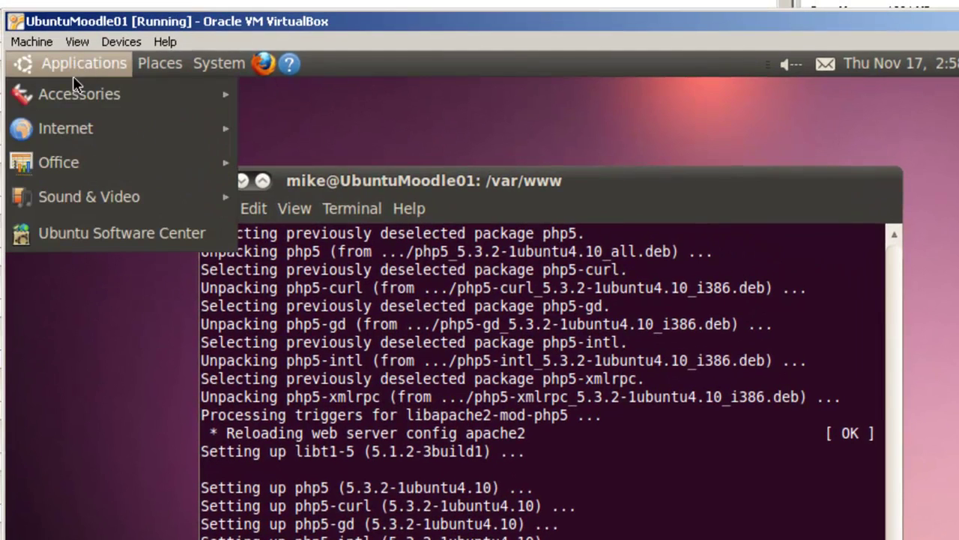
{"action": "mouse_move", "coordinate": [67, 128]}
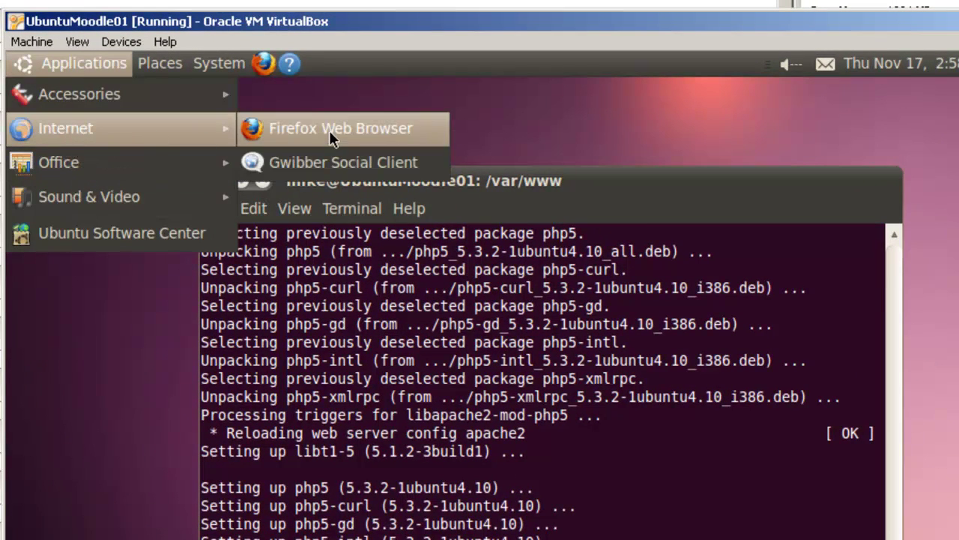
{"action": "left_click", "coordinate": [328, 130]}
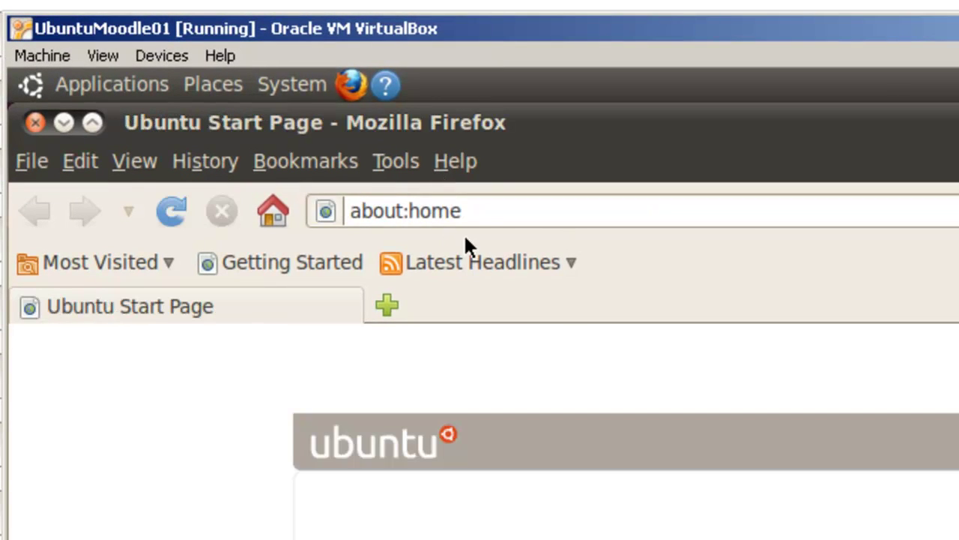
{"action": "left_click", "coordinate": [472, 210]}
{"action": "key", "text": "BackSpace"}
{"action": "key", "text": "BackSpace"}
{"action": "key", "text": "BackSpace"}
{"action": "key", "text": "BackSpace"}
{"action": "key", "text": "BackSpace"}
{"action": "key", "text": "BackSpace"}
{"action": "key", "text": "BackSpace"}
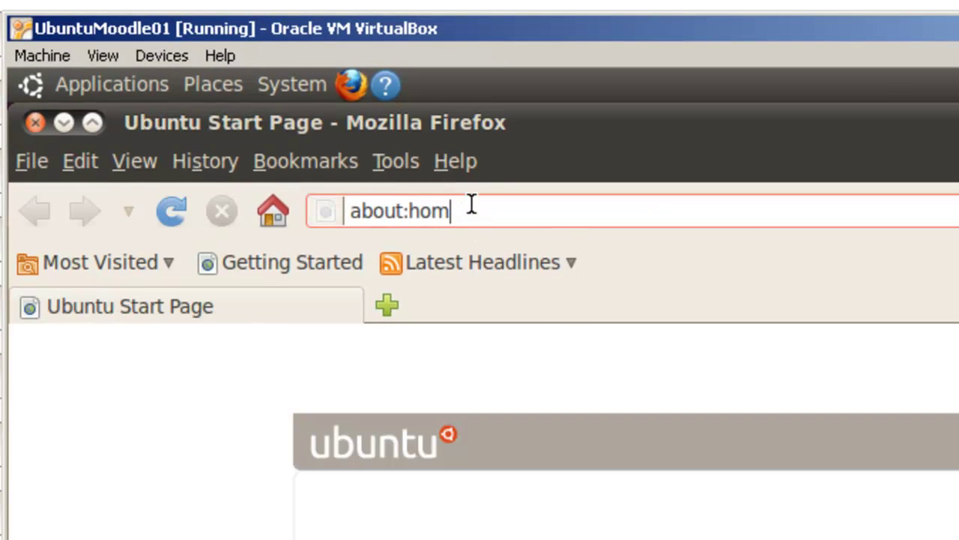
{"action": "key", "text": "BackSpace"}
{"action": "key", "text": "BackSpace"}
{"action": "key", "text": "BackSpace"}
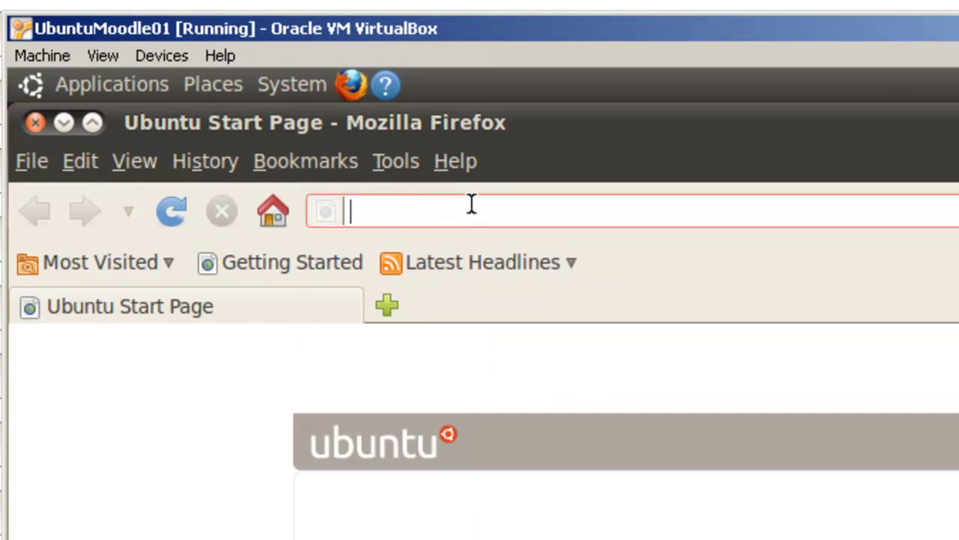
{"action": "type", "text": "htto"}
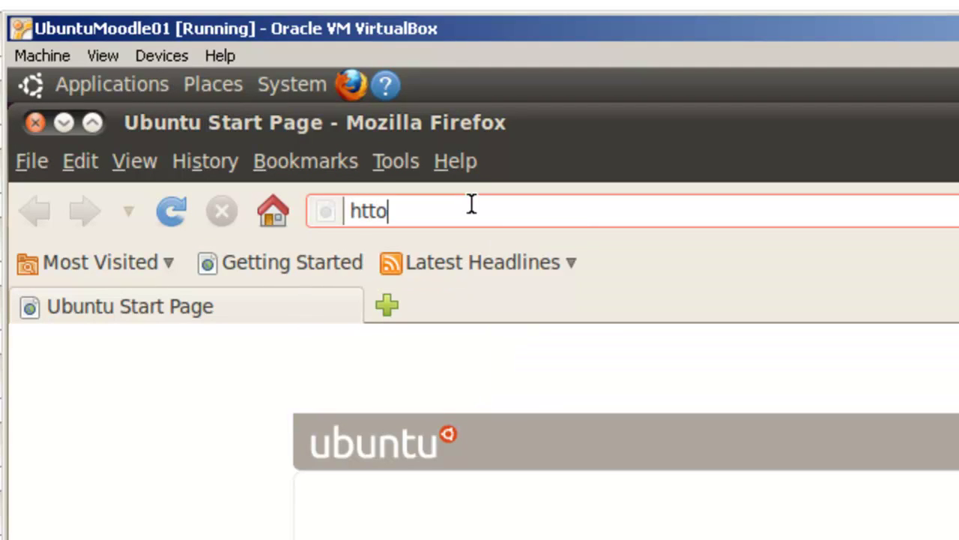
{"action": "key", "text": "BackSpace"}
{"action": "type", "text": "p://localho"}
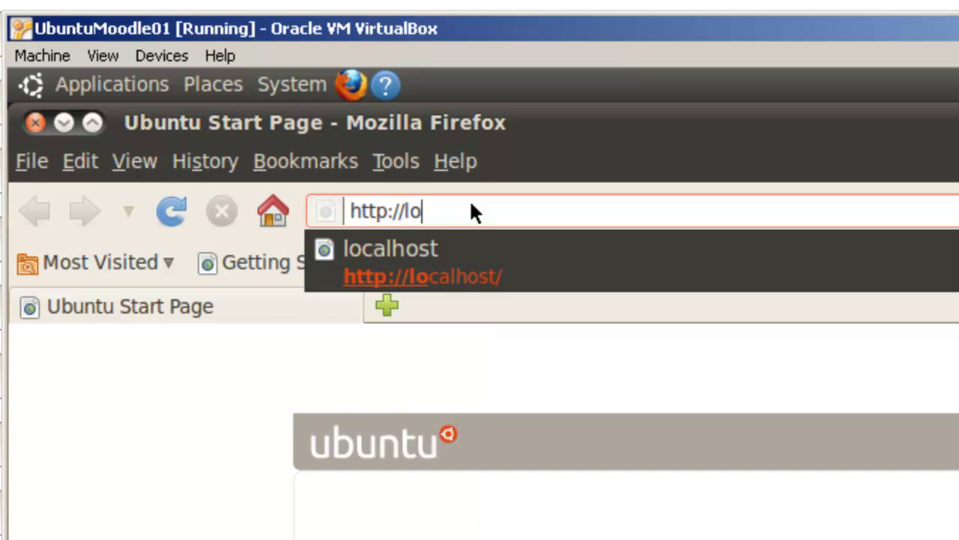
{"action": "type", "text": "s"}
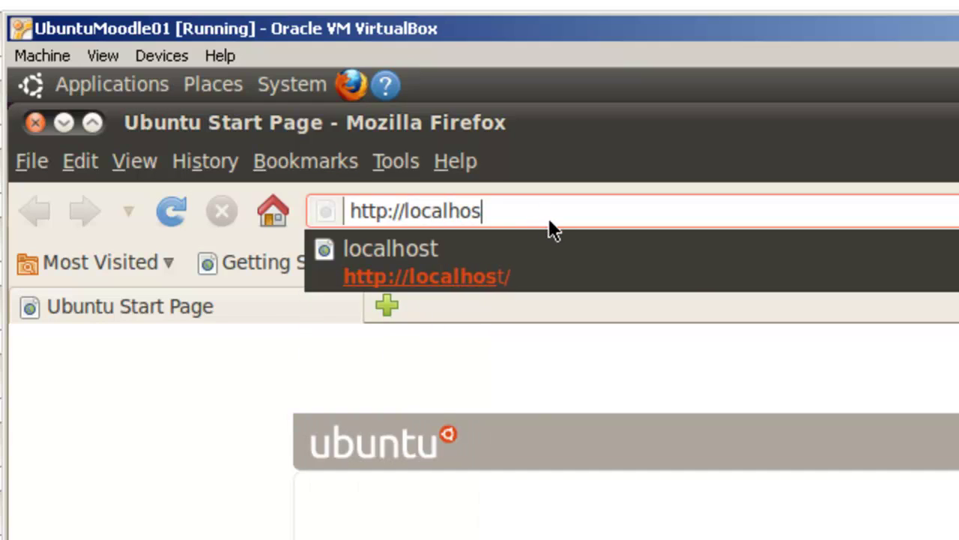
{"action": "type", "text": "t"}
{"action": "key", "text": "Return"}
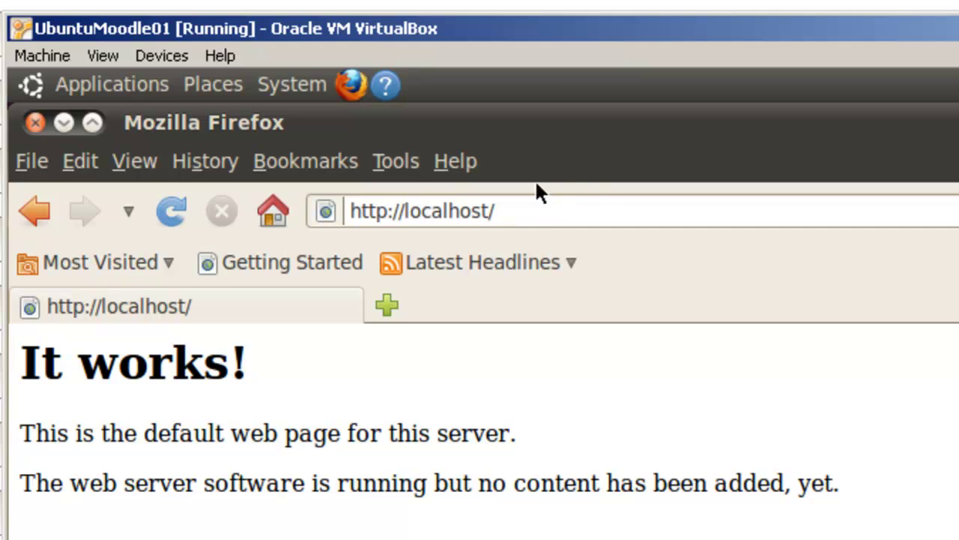
{"action": "left_click", "coordinate": [507, 212]}
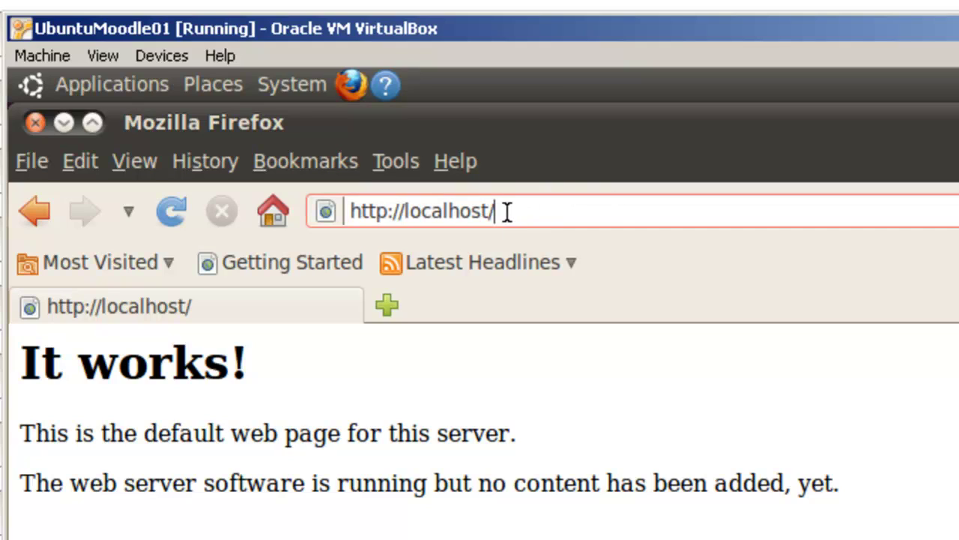
{"action": "type", "text": "phpinfo"}
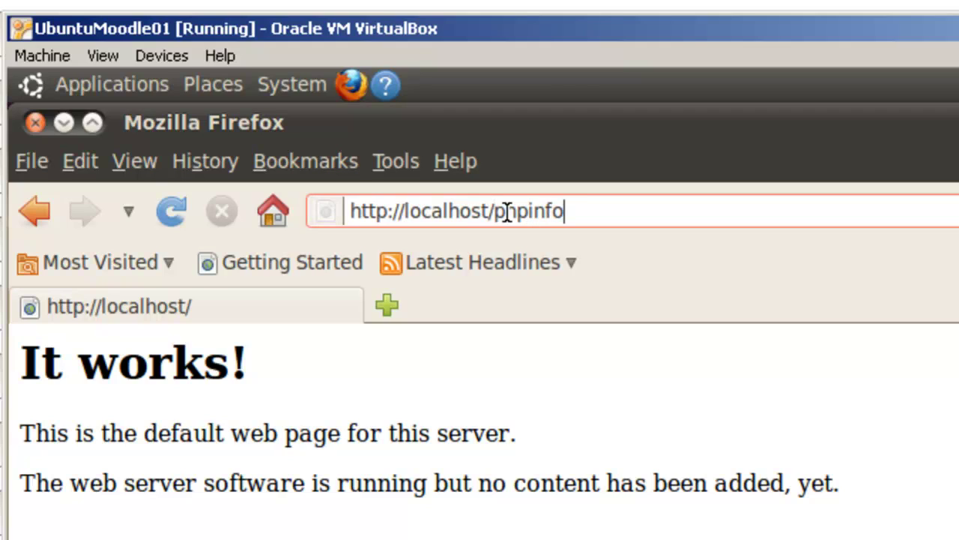
{"action": "type", "text": ".php"}
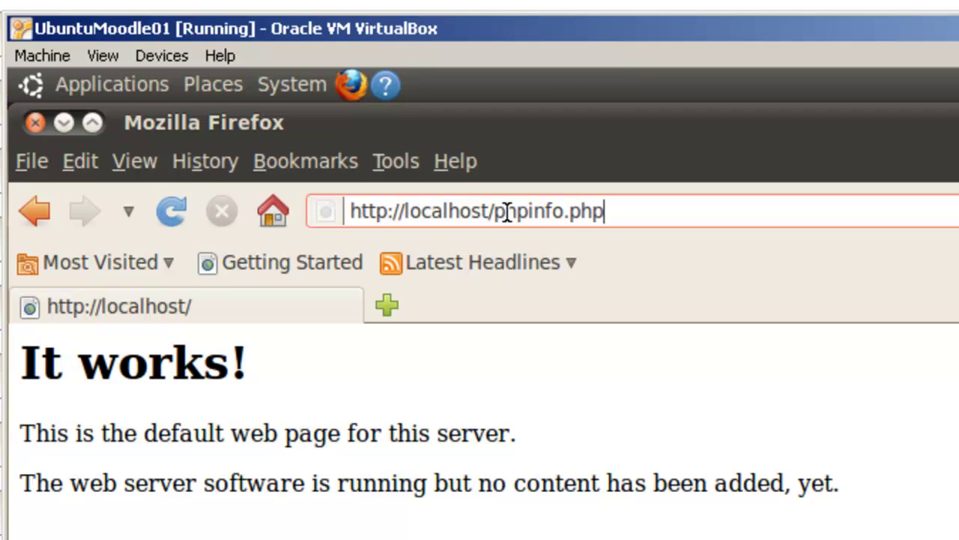
{"action": "key", "text": "Return"}
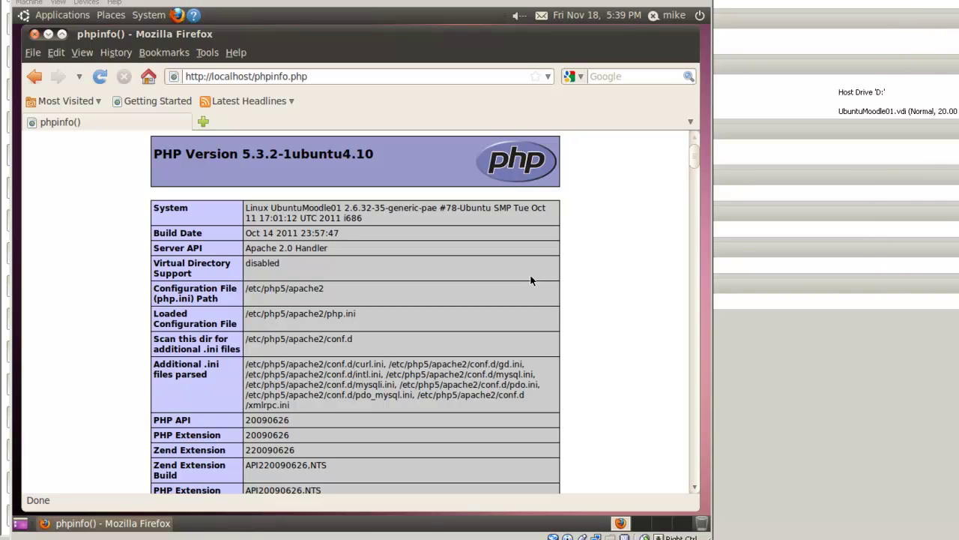
- Close Firefox and open a new terminal window in the guest
{"action": "left_click", "coordinate": [33, 35]}
{"action": "left_click", "coordinate": [63, 19]}
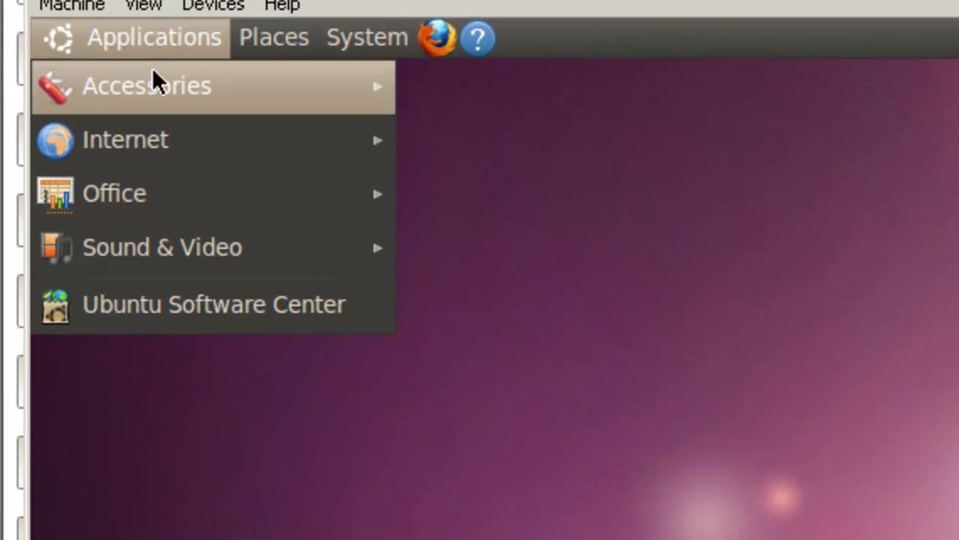
{"action": "mouse_move", "coordinate": [138, 85]}
{"action": "left_click", "coordinate": [458, 519]}
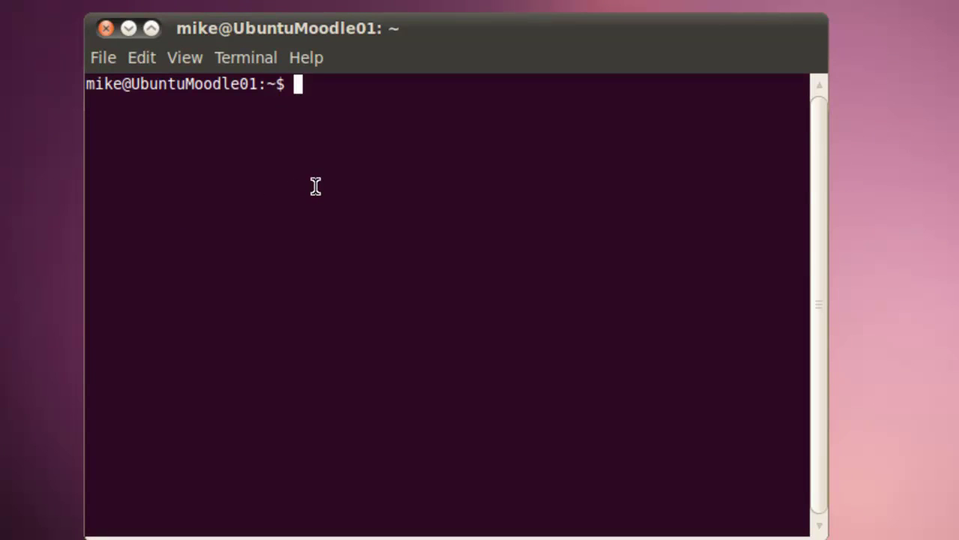
- Run mysql -u root -p, rerunning it with the correct root password after ERROR 1045
{"action": "type", "text": "mysql "}
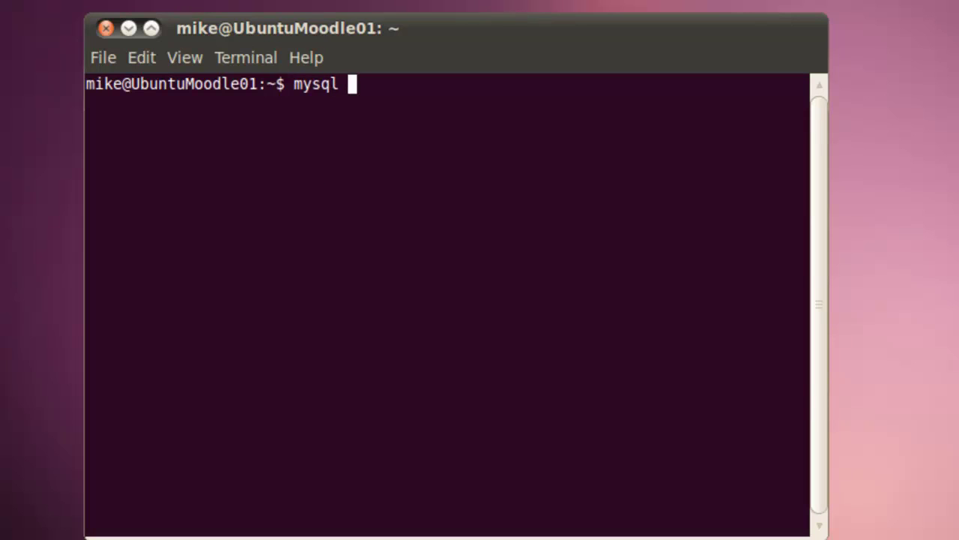
{"action": "type", "text": "-u roo"}
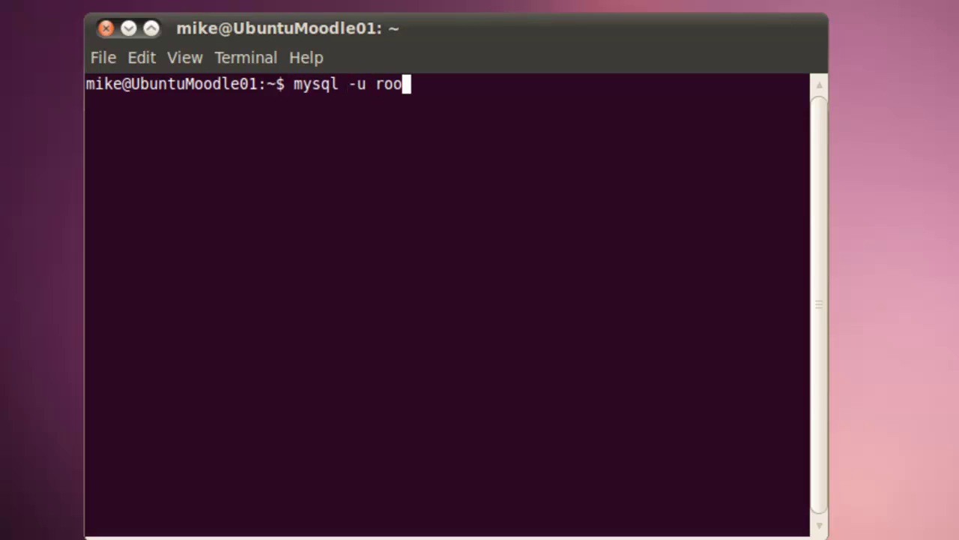
{"action": "type", "text": "t -p"}
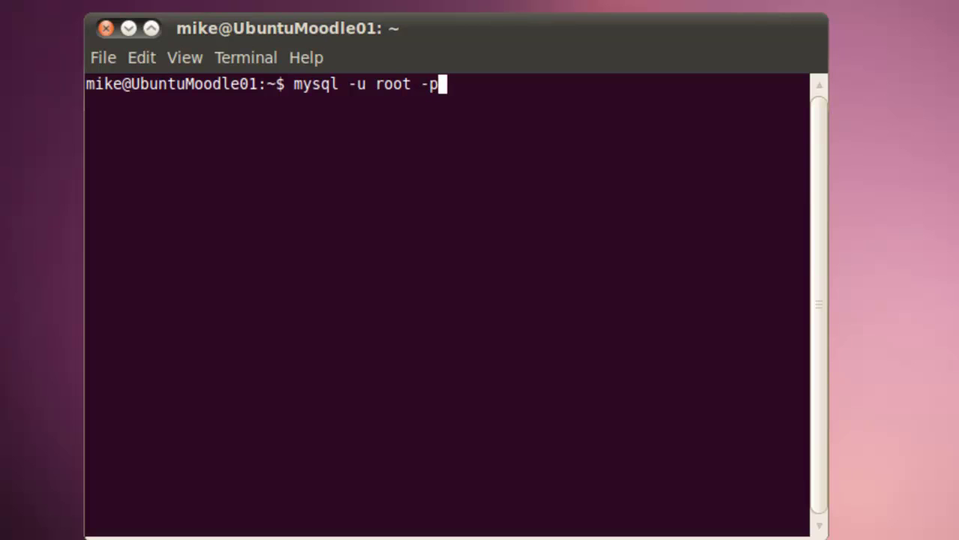
{"action": "key", "text": "Return"}
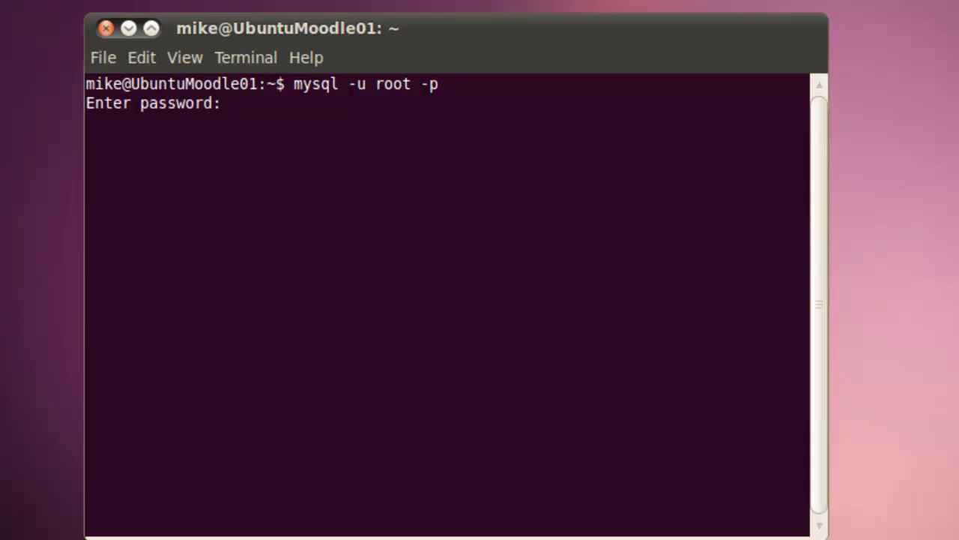
{"action": "key", "text": "Return"}
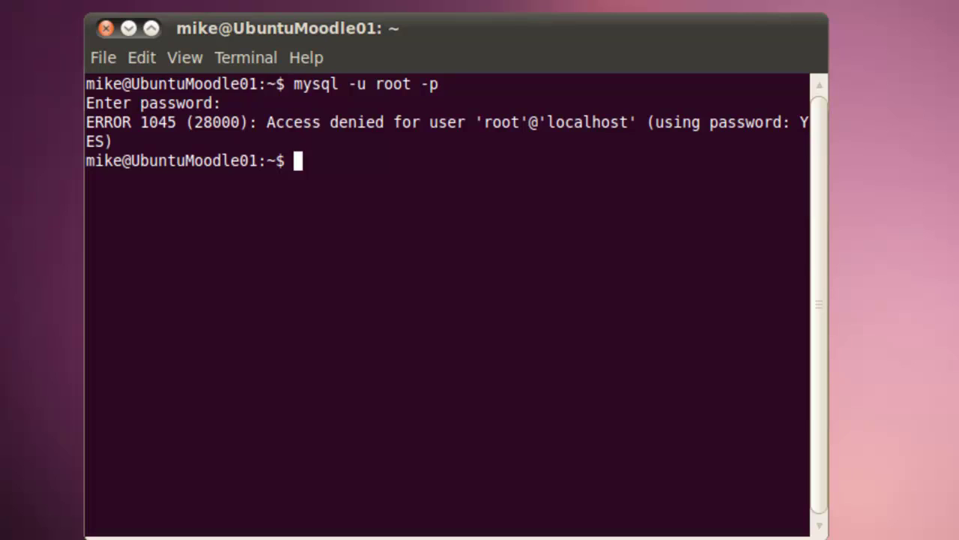
{"action": "key", "text": "Up"}
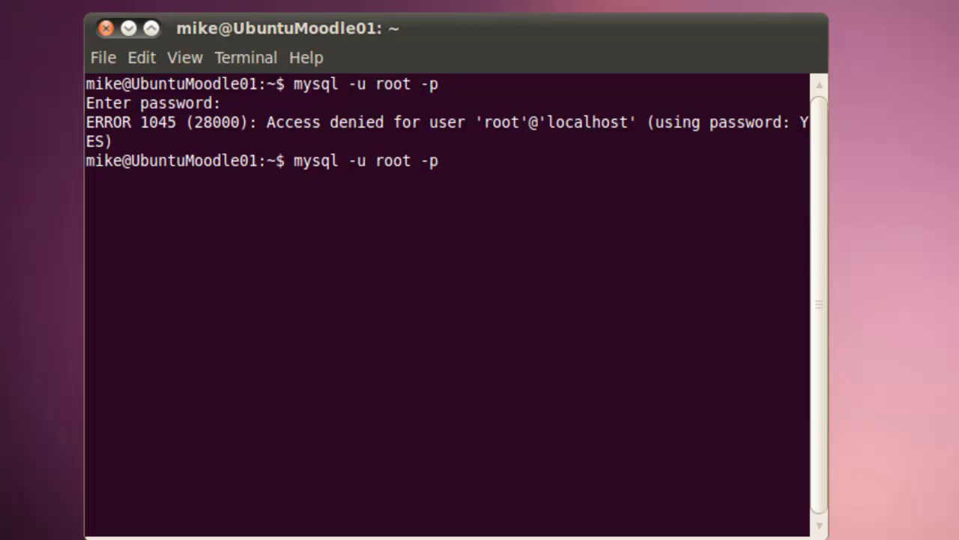
{"action": "key", "text": "Return"}
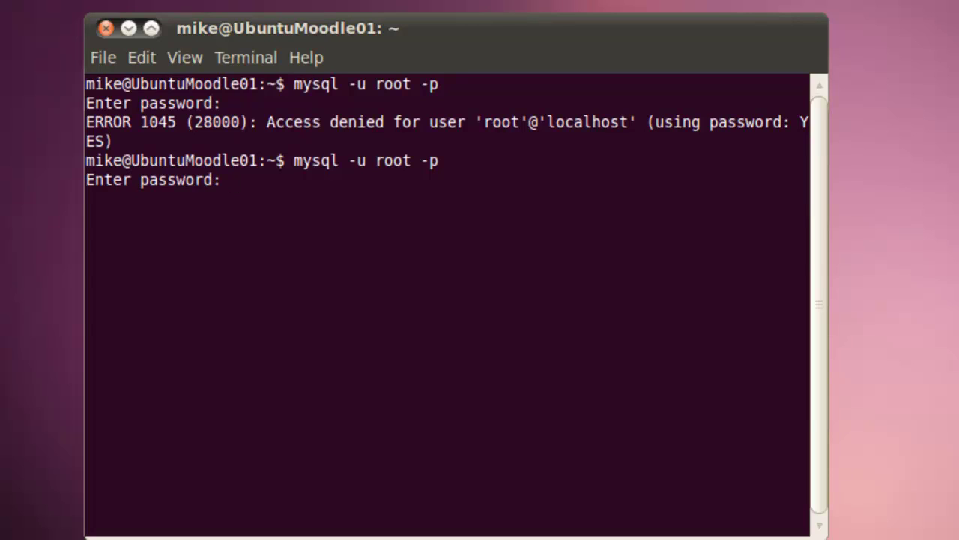
{"action": "key", "text": "Return"}
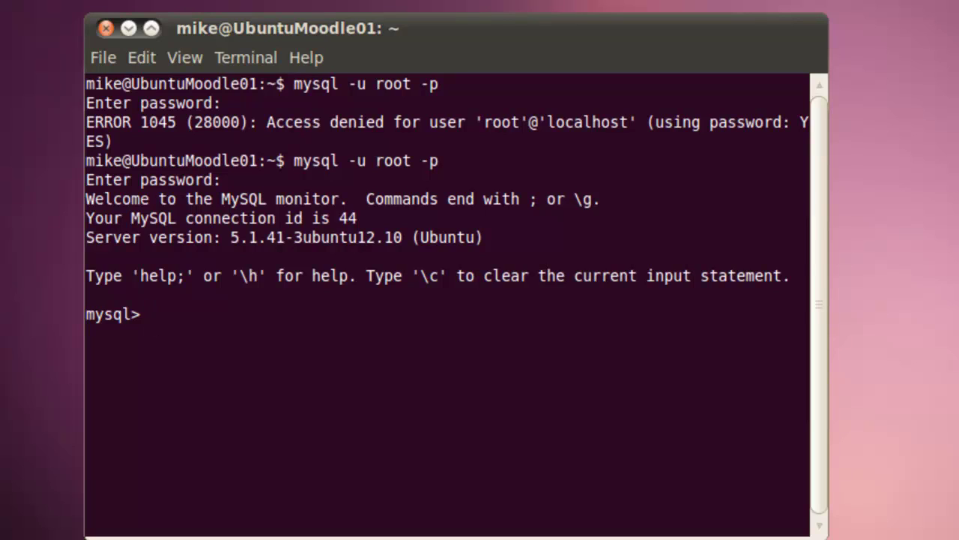
- Run CREATE DATABASE moodle DEFAULT CHARACTER SET utf8; at the mysql> prompt
{"action": "type", "text": "CREAT"}
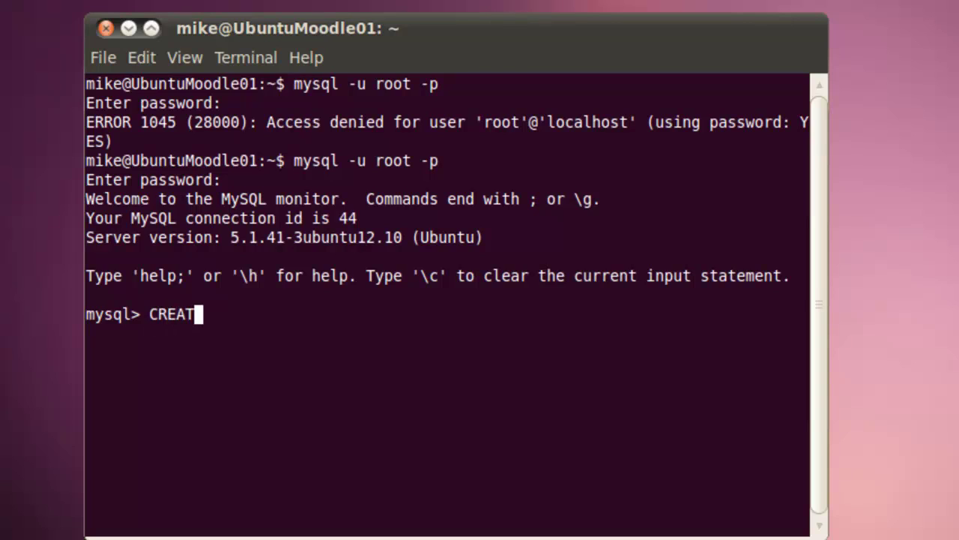
{"action": "type", "text": "E DATA"}
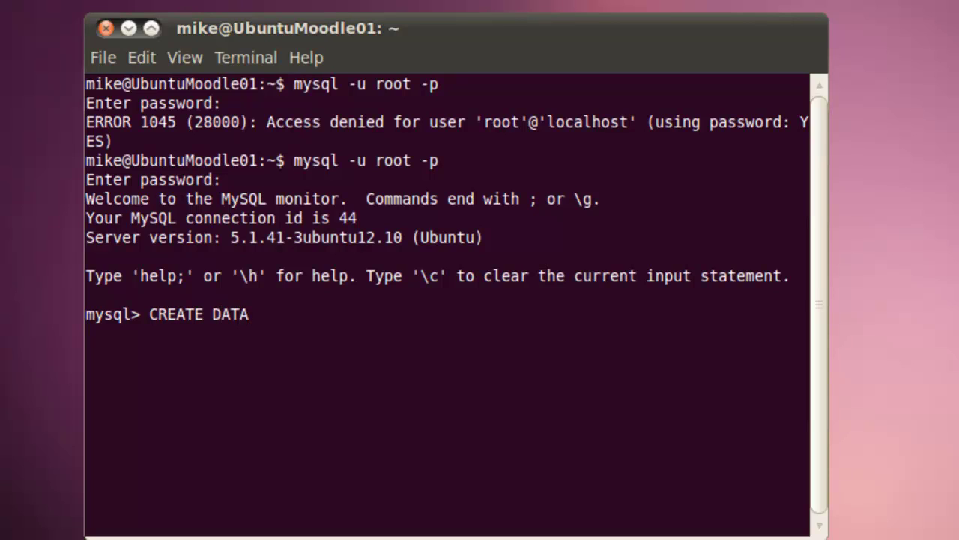
{"action": "type", "text": "BASE "}
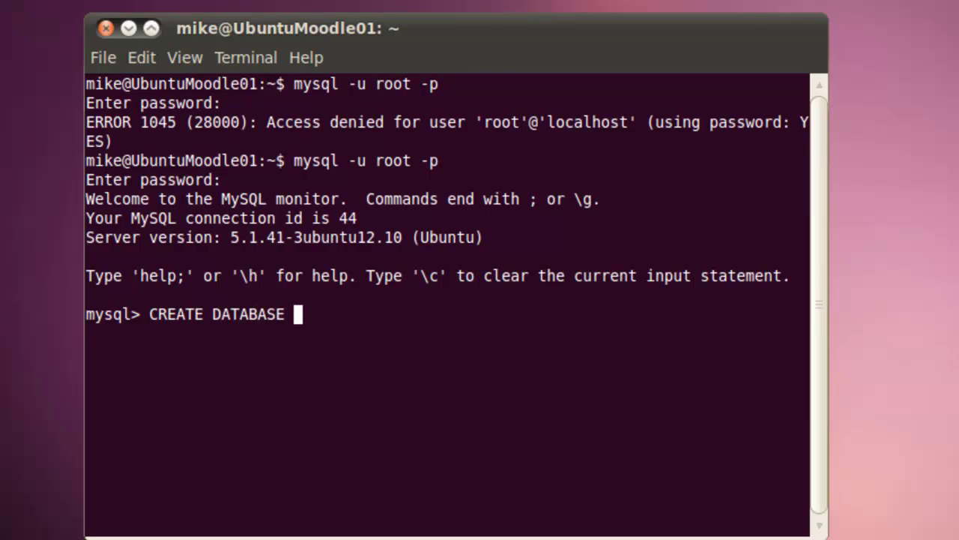
{"action": "type", "text": "moodle"}
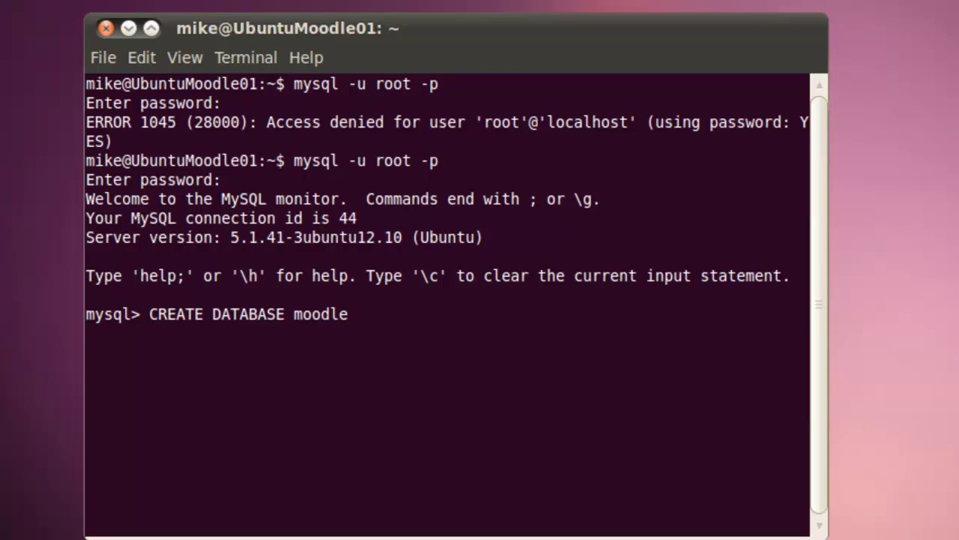
{"action": "type", "text": " DE"}
{"action": "type", "text": "GA"}
{"action": "key", "text": "BackSpace"}
{"action": "key", "text": "BackSpace"}
{"action": "type", "text": "FAULT"}
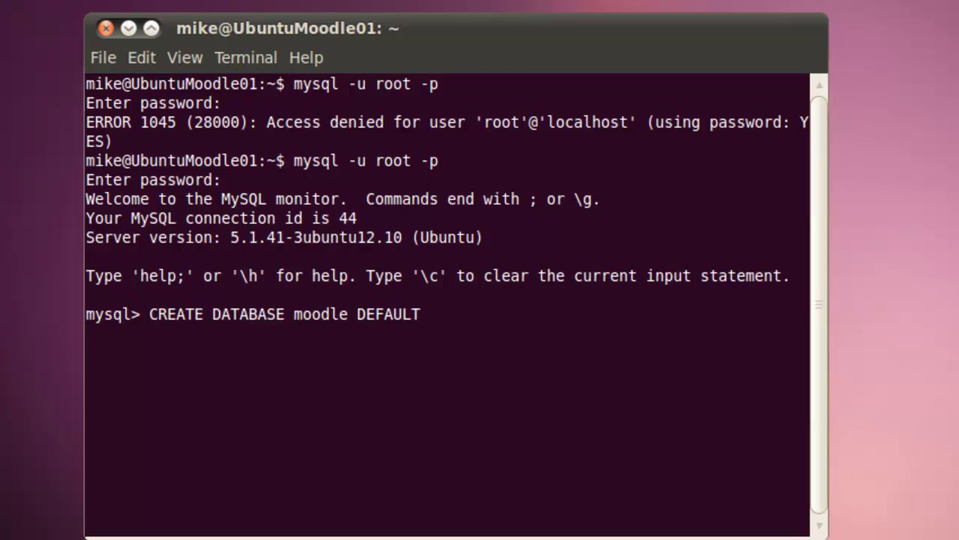
{"action": "type", "text": " CHARACTER"}
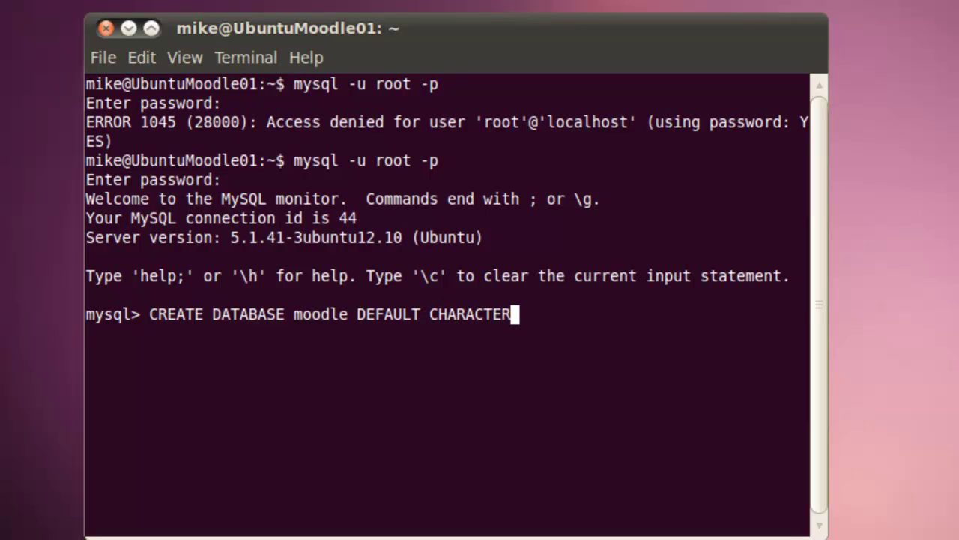
{"action": "type", "text": " SE"}
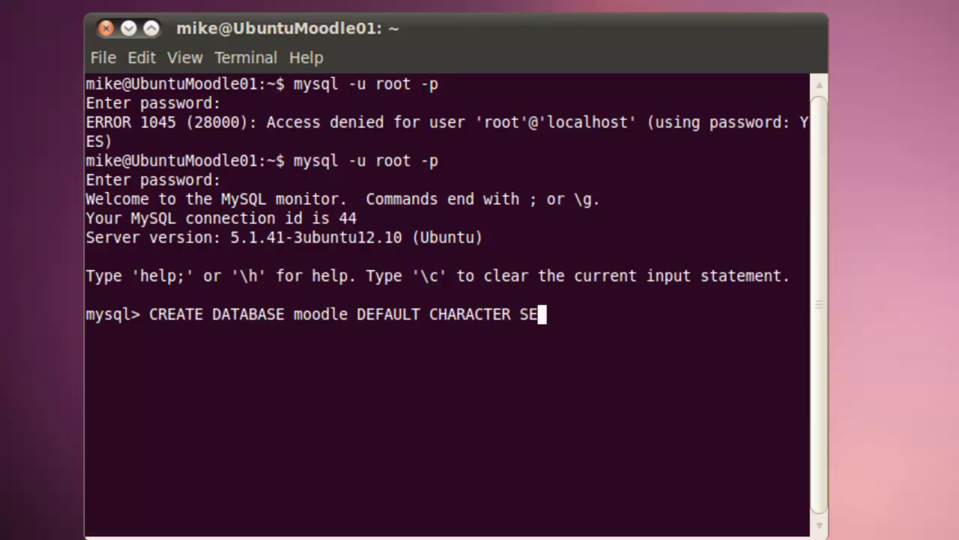
{"action": "type", "text": "T utf8"}
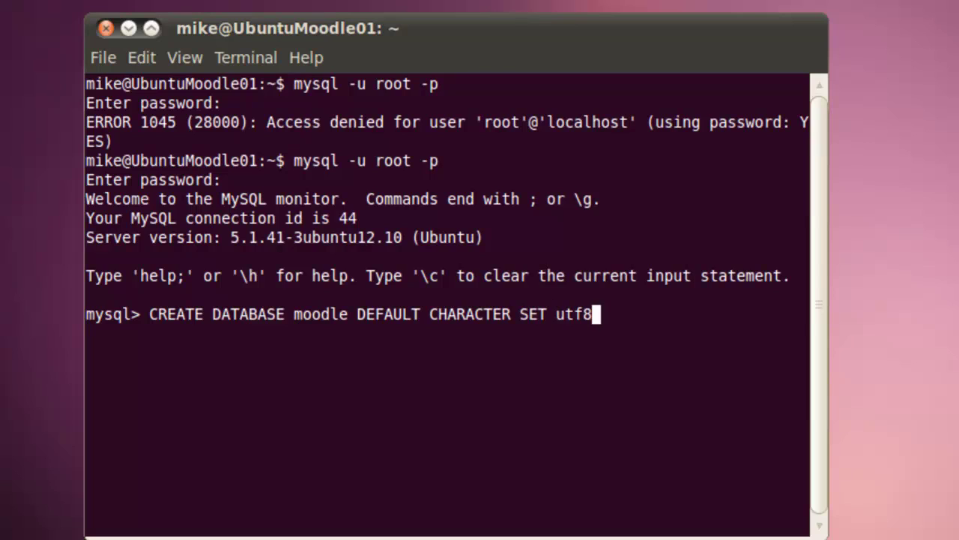
{"action": "type", "text": ";"}
{"action": "key", "text": "Return"}
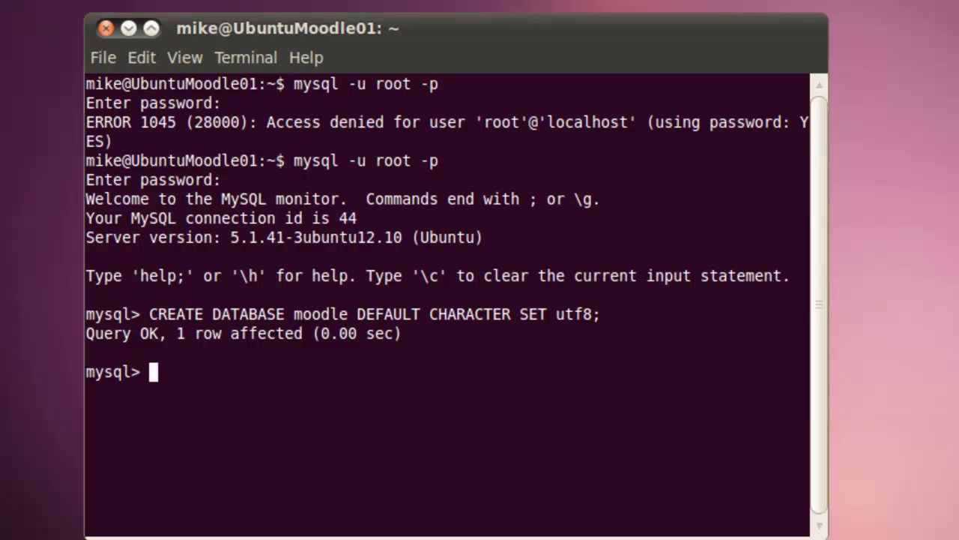
- Grant ALL PRIVILEGES on moodle.* to 'moodleuser'@'localhost', identified by the database user's password
{"action": "type", "text": "GRA"}
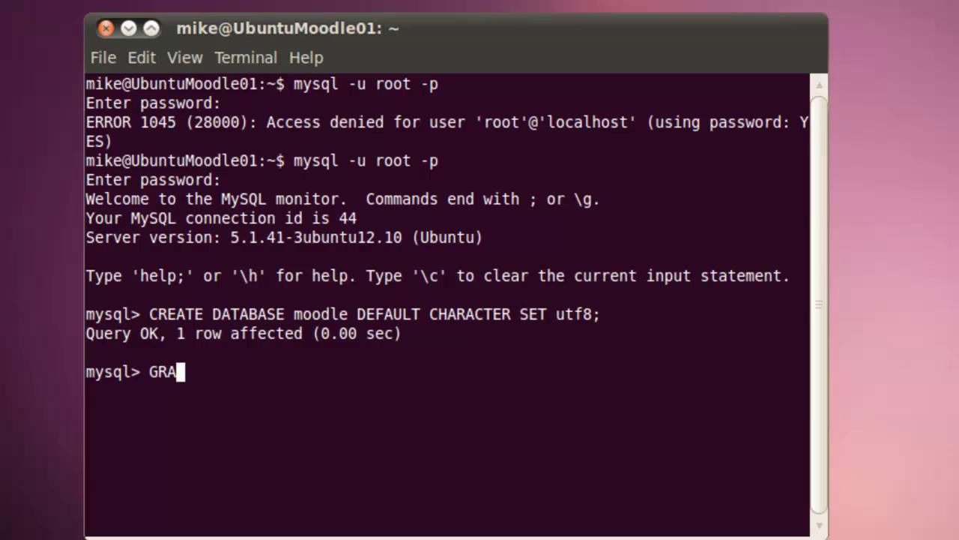
{"action": "type", "text": "NT A"}
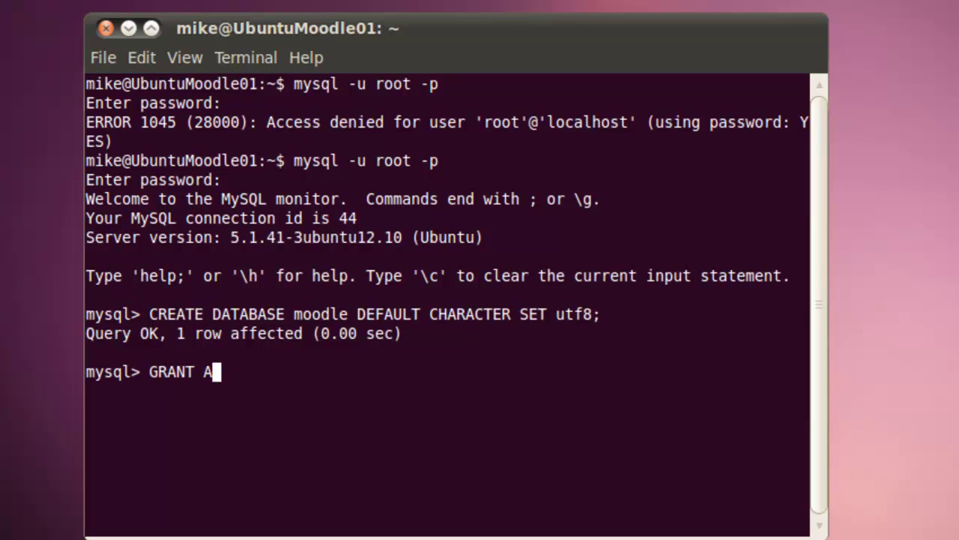
{"action": "type", "text": "LL P"}
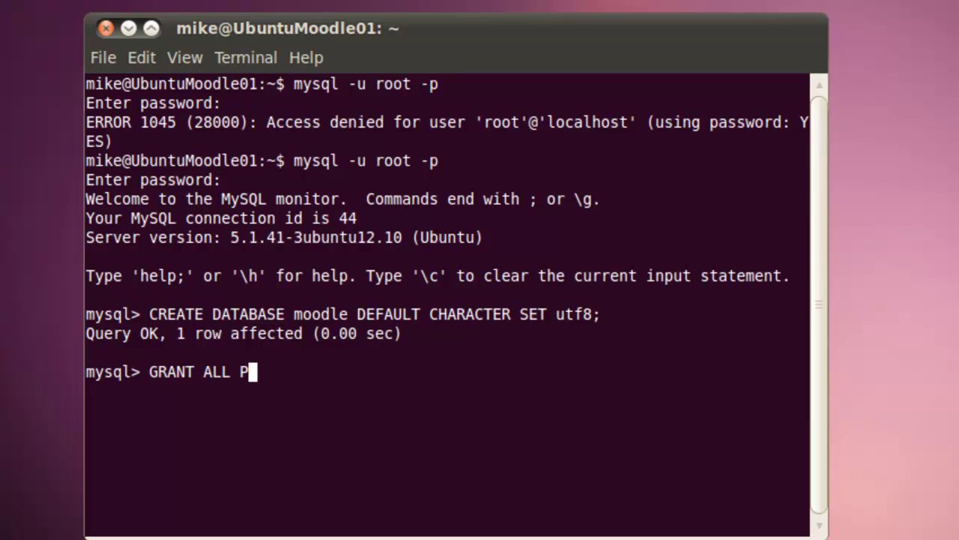
{"action": "type", "text": "RIVI"}
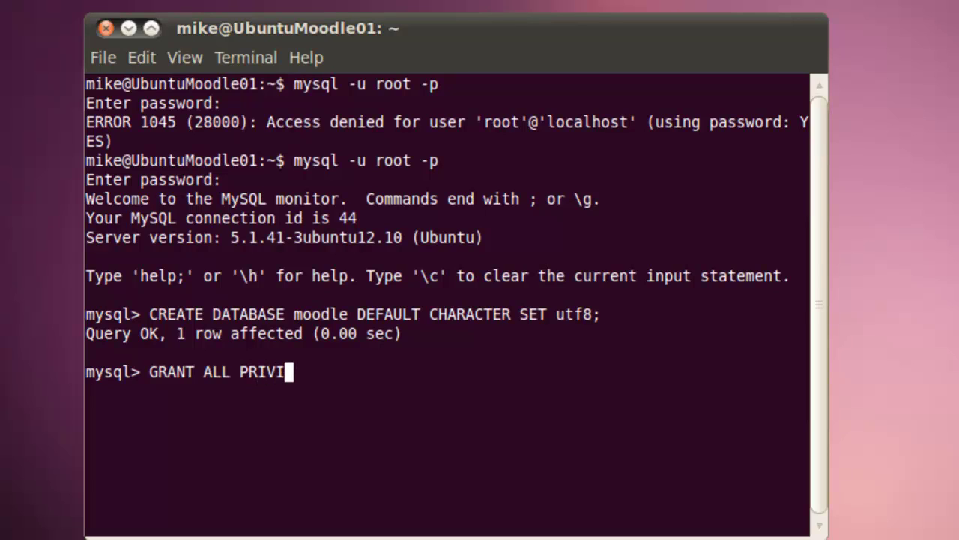
{"action": "type", "text": "LEGES"}
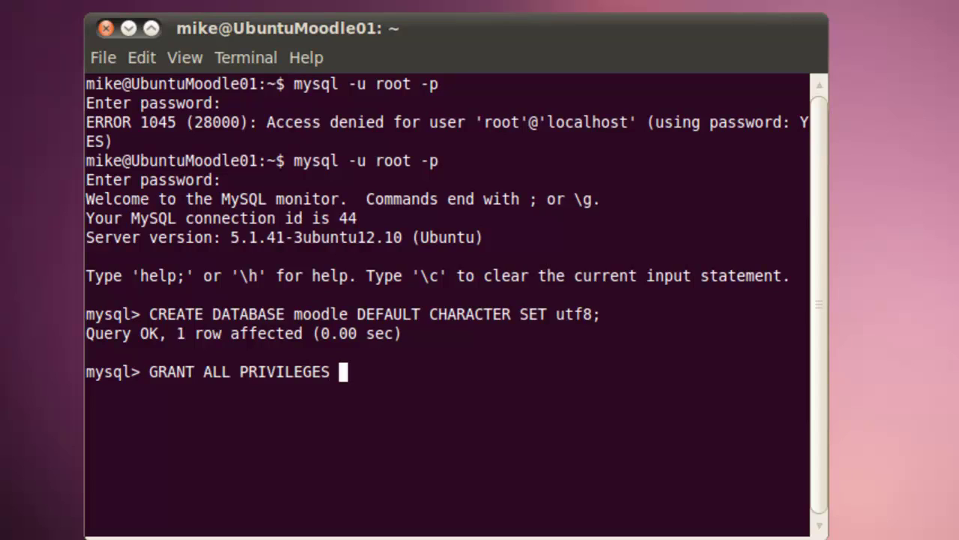
{"action": "type", "text": "ON moodle."}
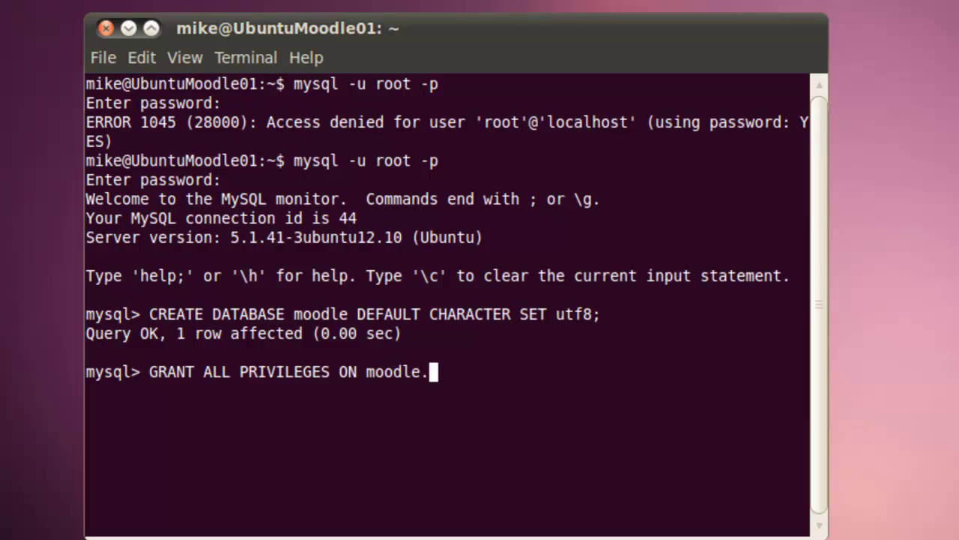
{"action": "type", "text": "* to moodle"}
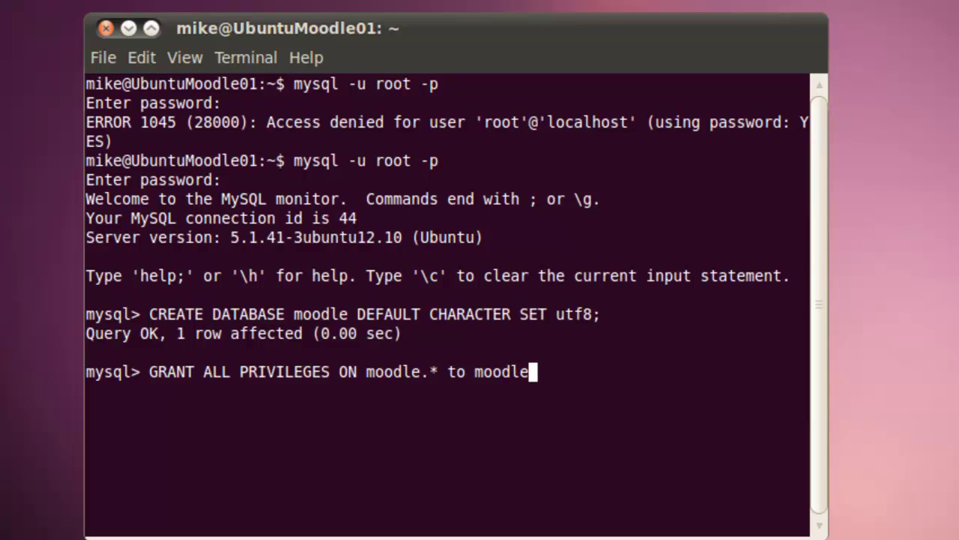
{"action": "key", "text": "BackSpace"}
{"action": "key", "text": "BackSpace"}
{"action": "key", "text": "BackSpace"}
{"action": "key", "text": "BackSpace"}
{"action": "key", "text": "BackSpace"}
{"action": "key", "text": "BackSpace"}
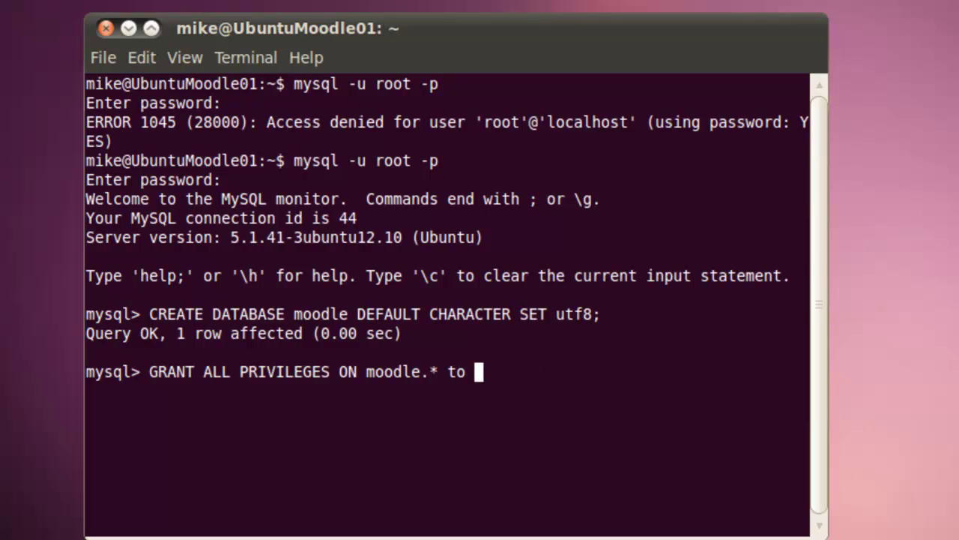
{"action": "type", "text": "'mo"}
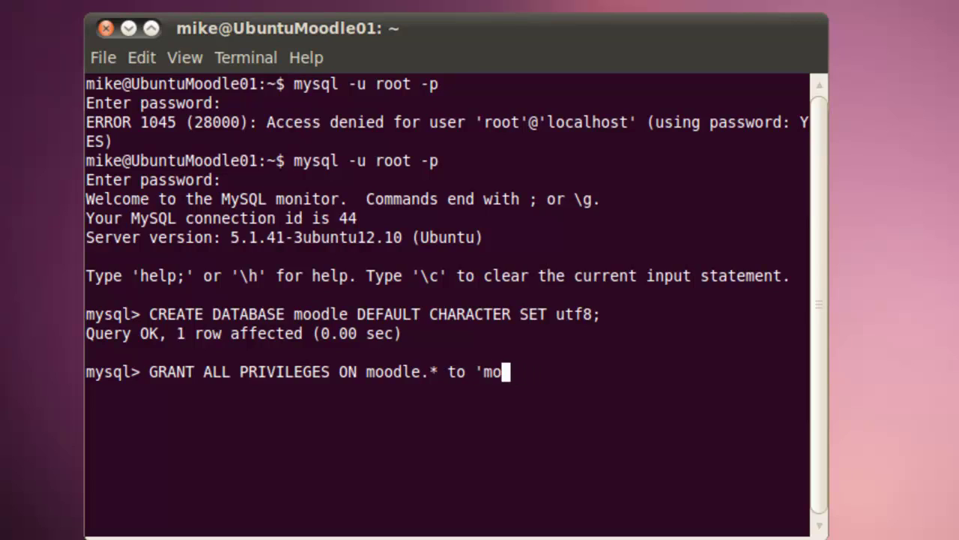
{"action": "type", "text": "odleus"}
{"action": "key", "text": "BackSpace"}
{"action": "type", "text": "u"}
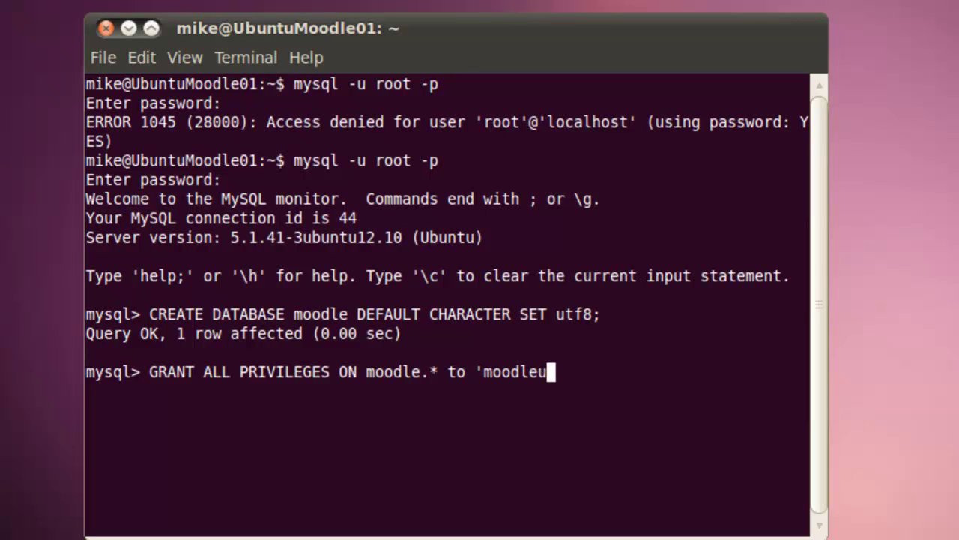
{"action": "type", "text": "ser"}
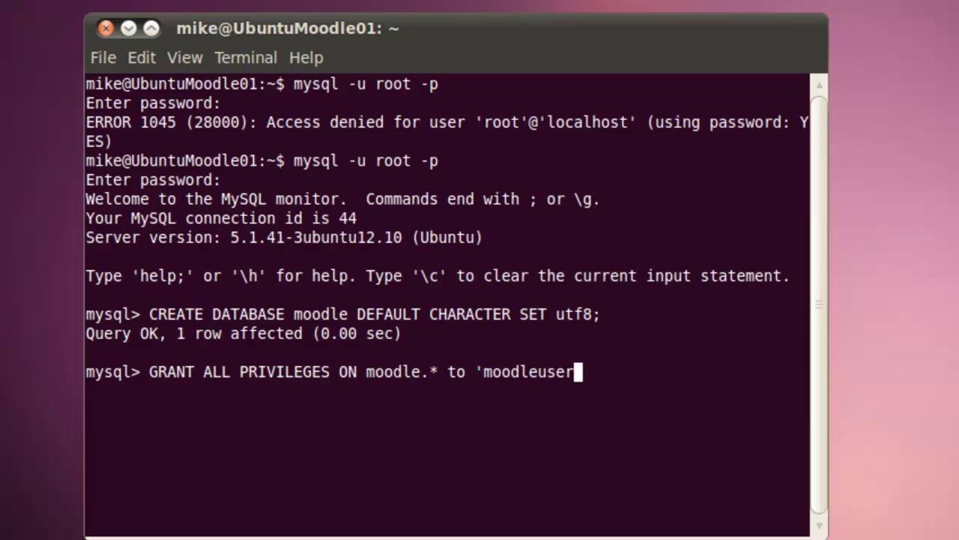
{"action": "type", "text": "'@"}
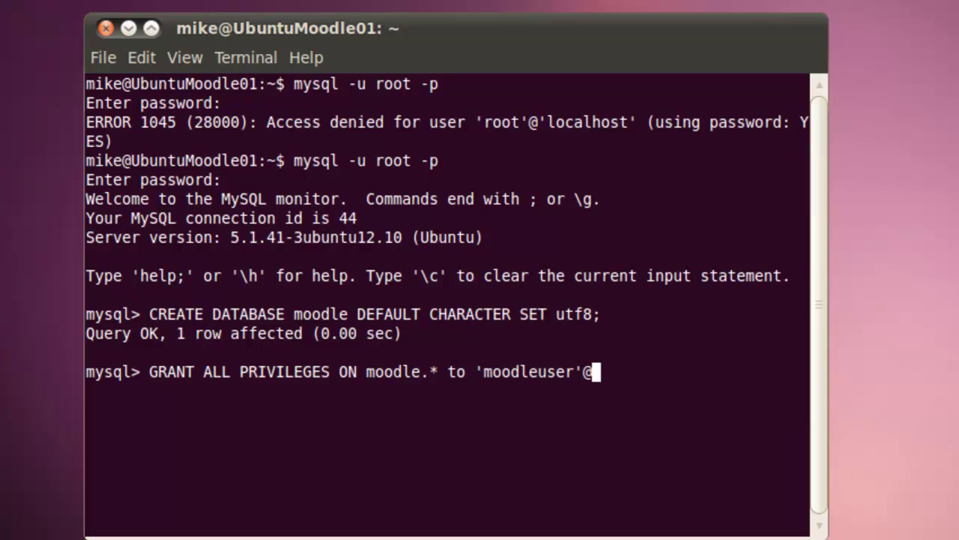
{"action": "type", "text": "lo"}
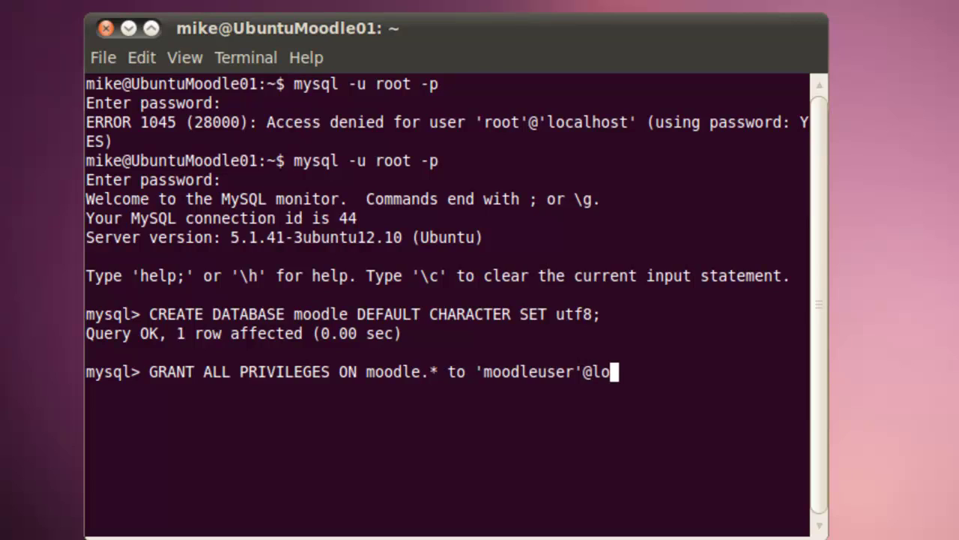
{"action": "type", "text": "calh"}
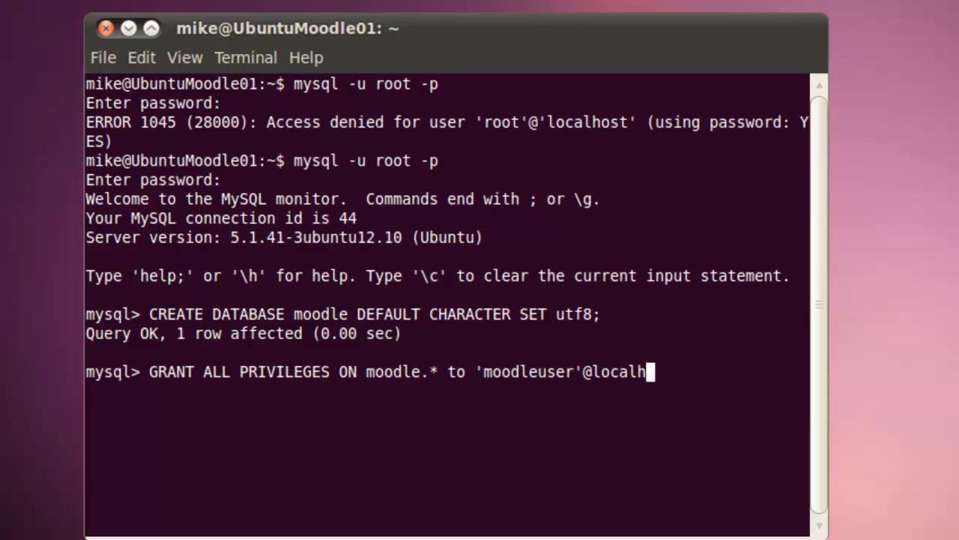
{"action": "key", "text": "BackSpace"}
{"action": "key", "text": "BackSpace"}
{"action": "key", "text": "BackSpace"}
{"action": "key", "text": "BackSpace"}
{"action": "key", "text": "BackSpace"}
{"action": "key", "text": "BackSpace"}
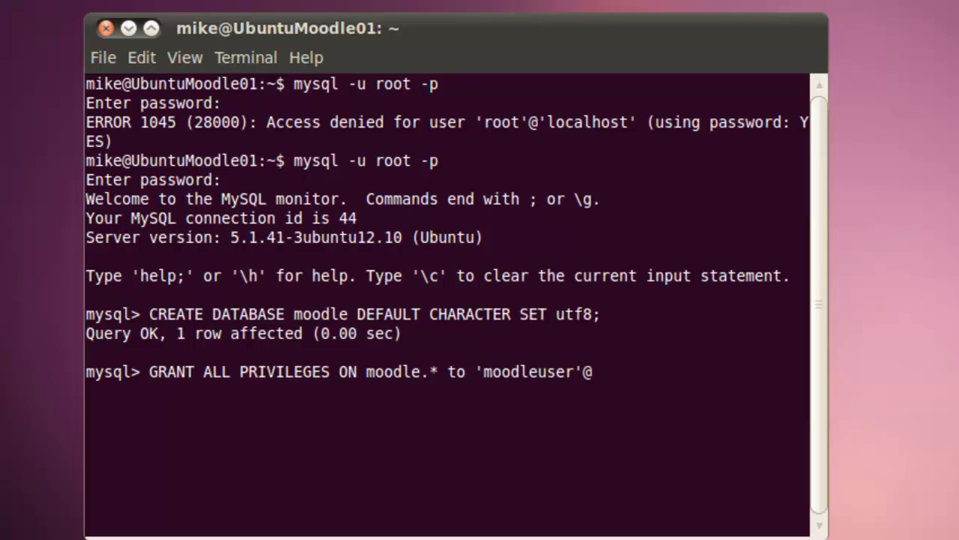
{"action": "type", "text": "'localhost'"}
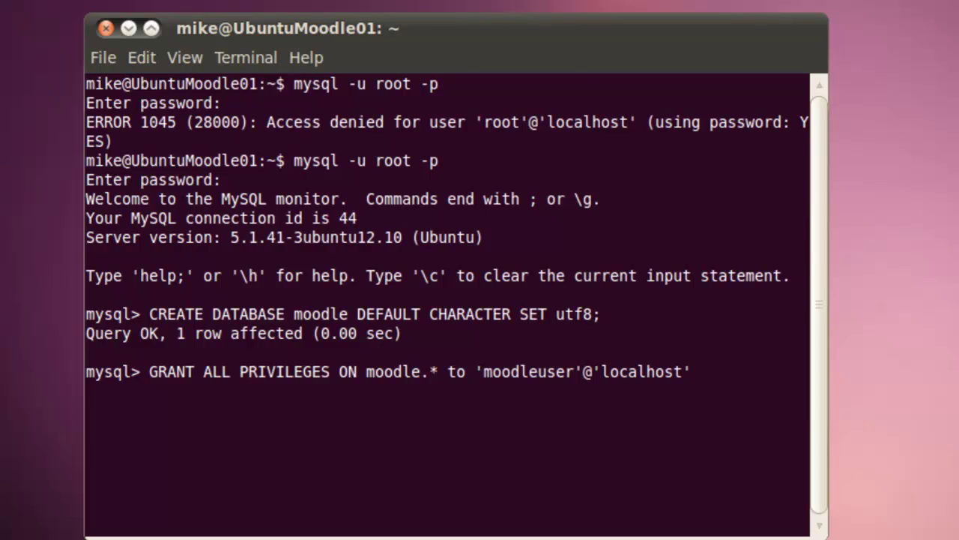
{"action": "type", "text": " IDENTI"}
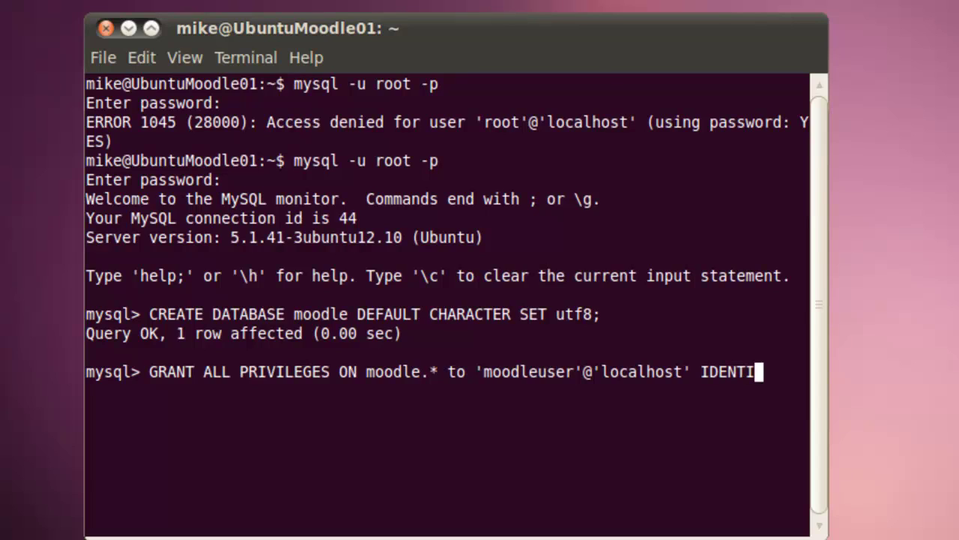
{"action": "type", "text": "FIED"}
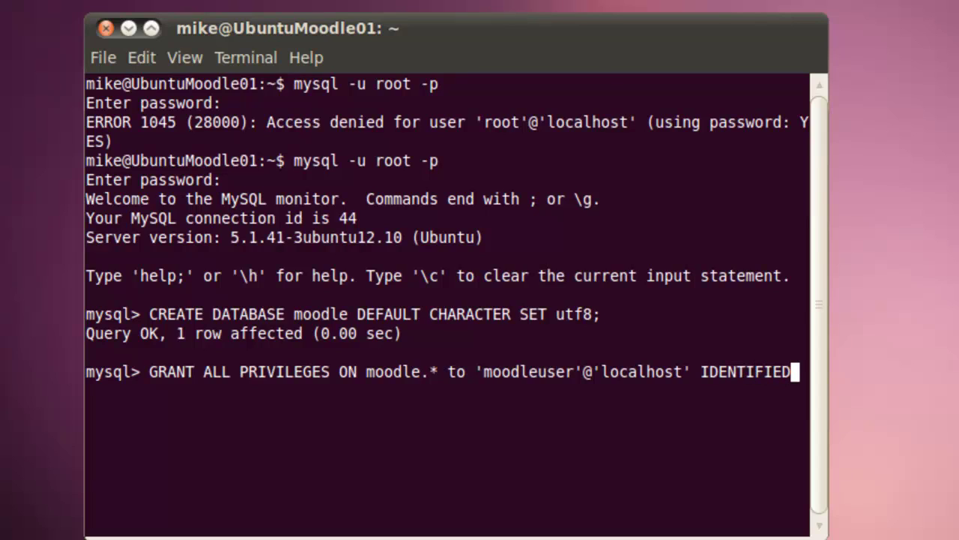
{"action": "type", "text": " B"}
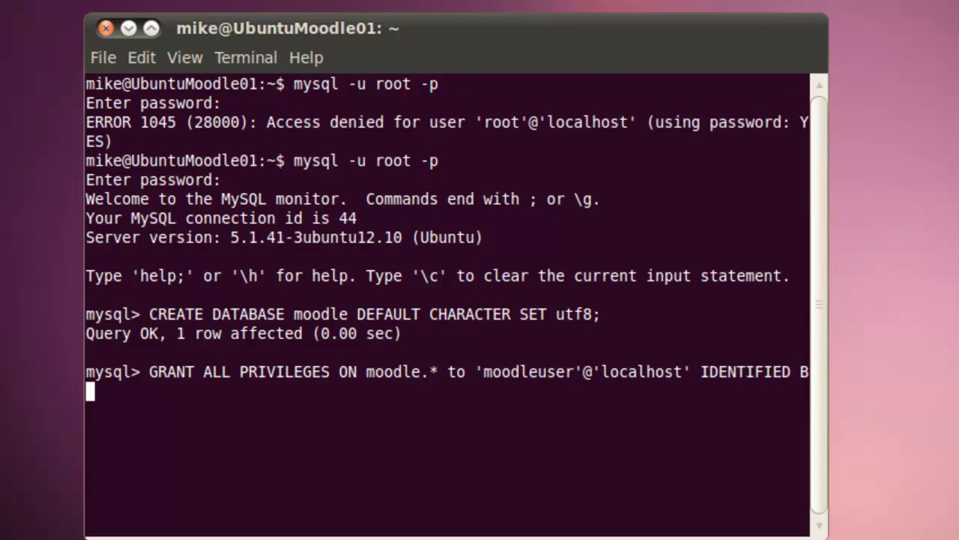
{"action": "type", "text": "Y 'moodle"}
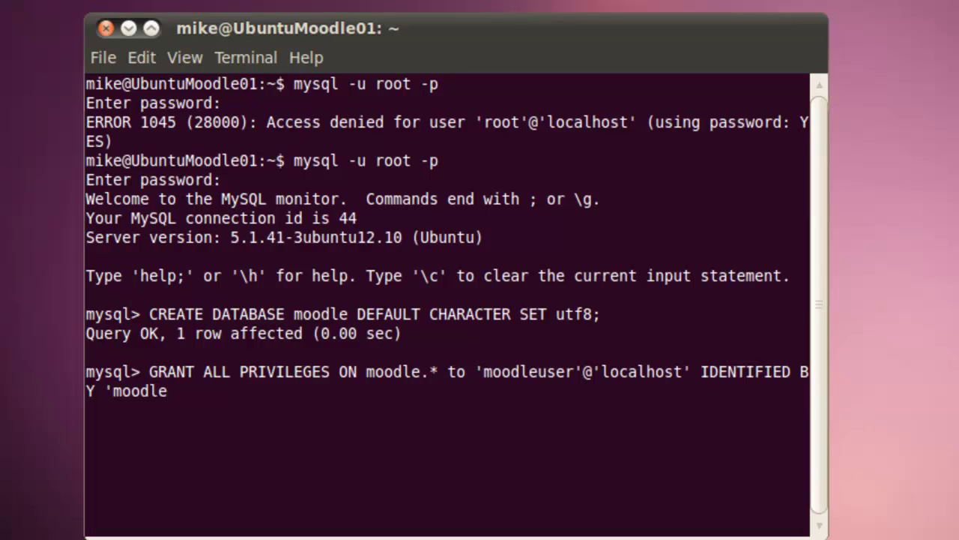
{"action": "type", "text": "_pass"}
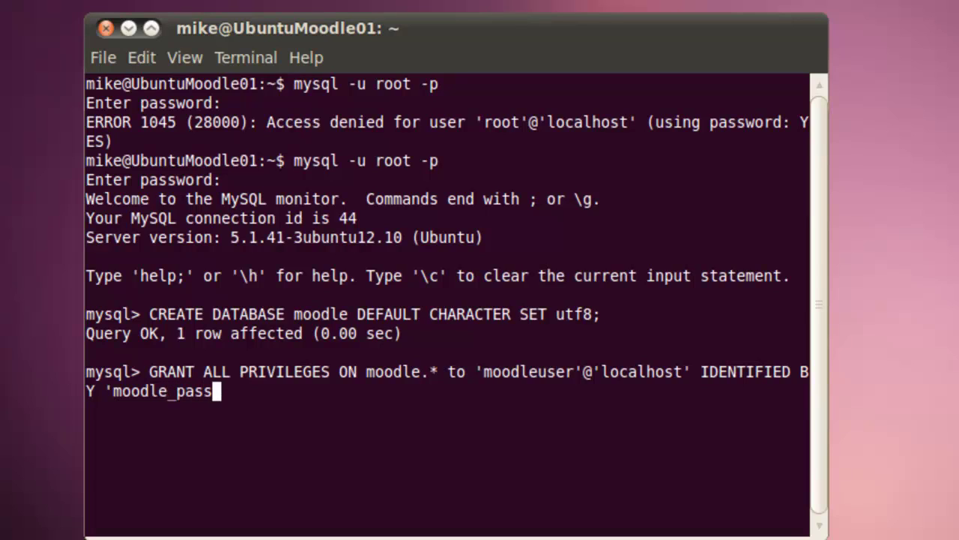
{"action": "type", "text": "wrd';"}
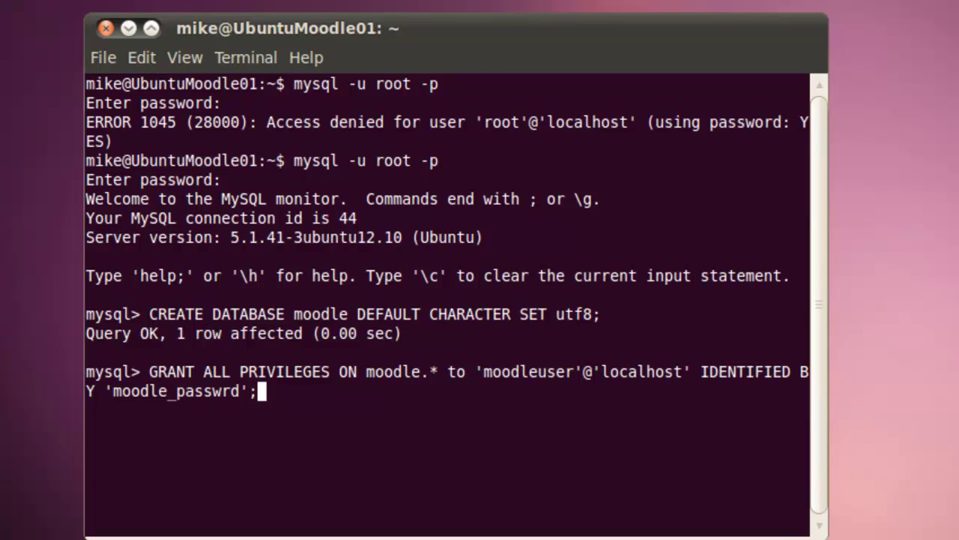
{"action": "key", "text": "Return"}
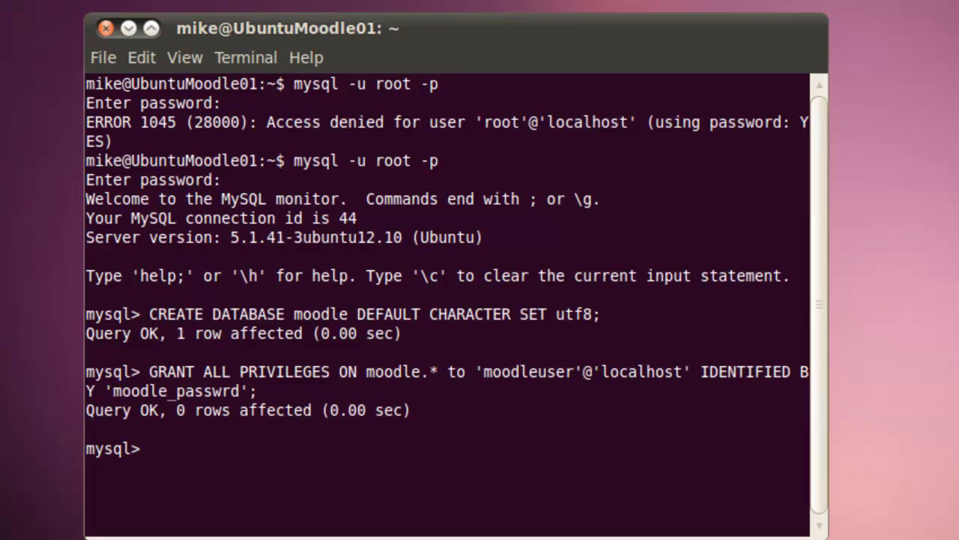
- Run FLUSH PRIVILEGES;, check that SHOW DATABASES; lists moodle, then QUIT; MySQL
{"action": "type", "text": "FLUS"}
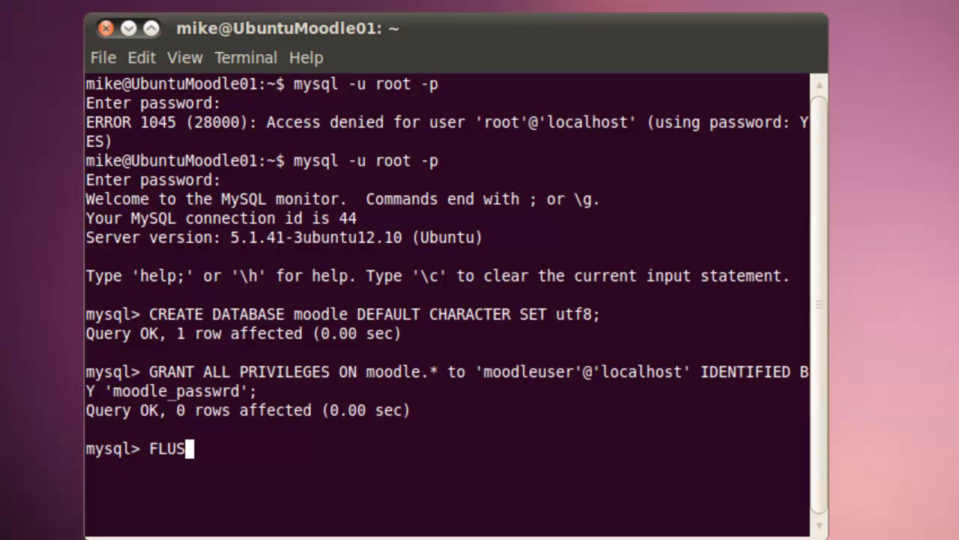
{"action": "type", "text": "H PRIV"}
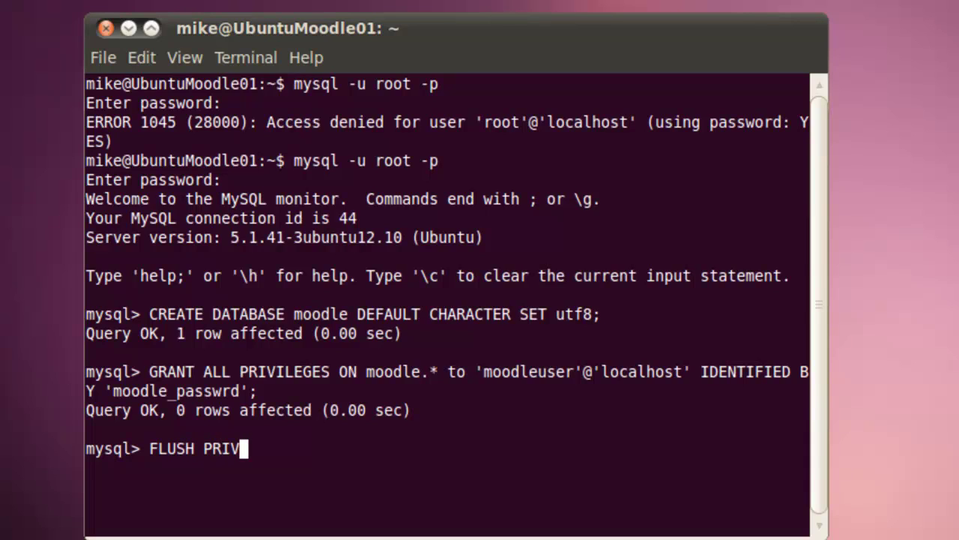
{"action": "type", "text": "ILEG"}
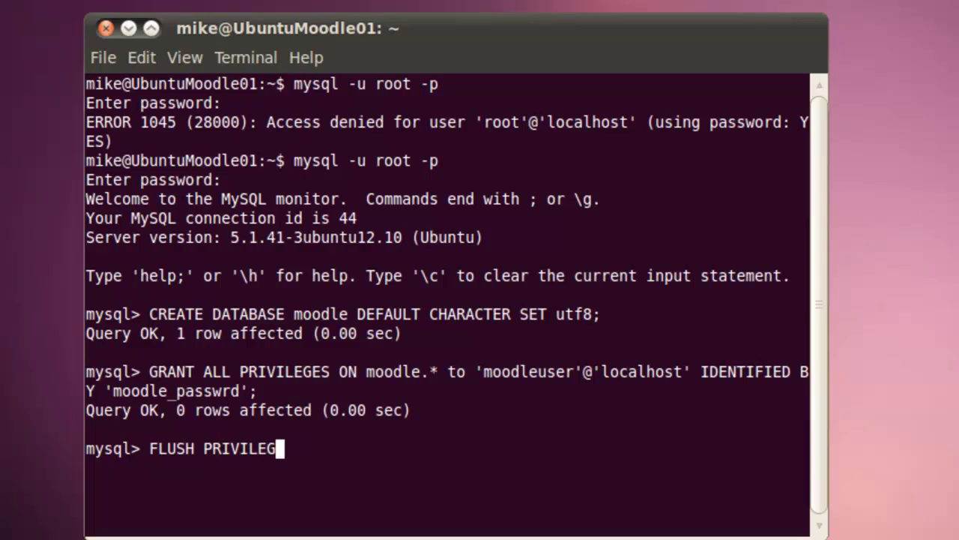
{"action": "type", "text": "ES;"}
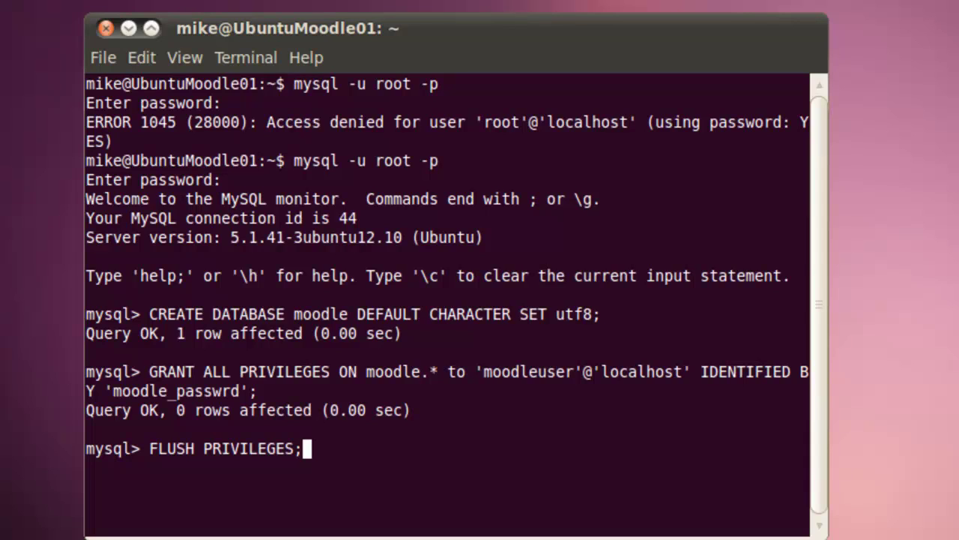
{"action": "key", "text": "Return"}
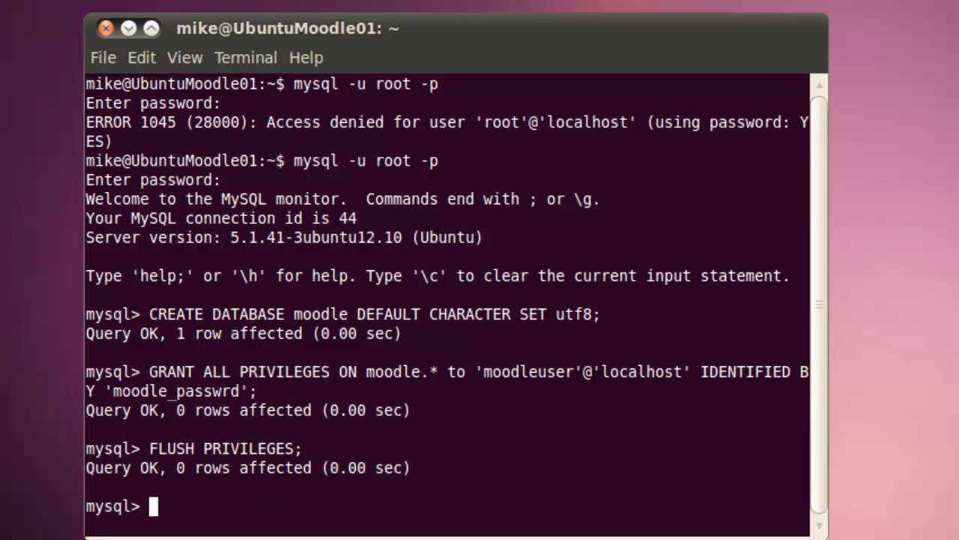
{"action": "type", "text": "SHOW"}
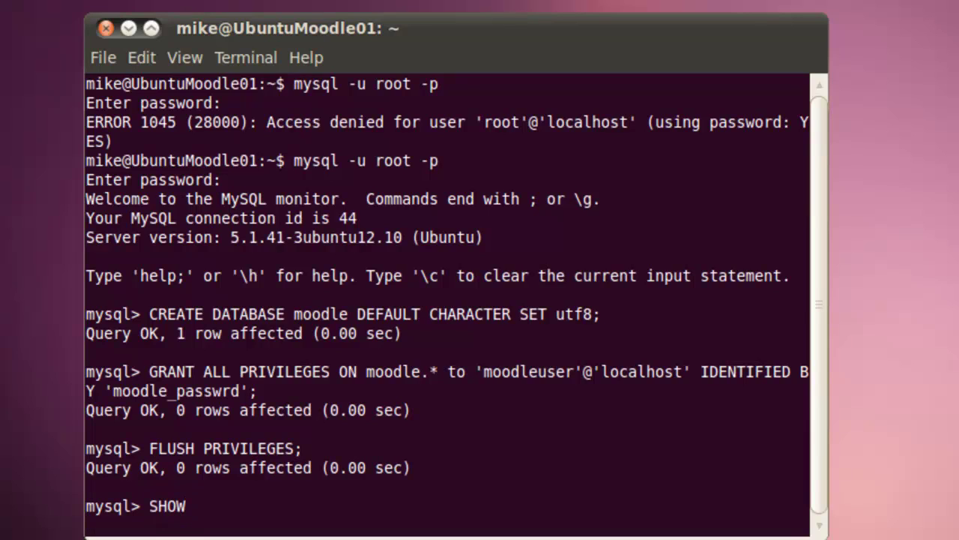
{"action": "type", "text": " DATA"}
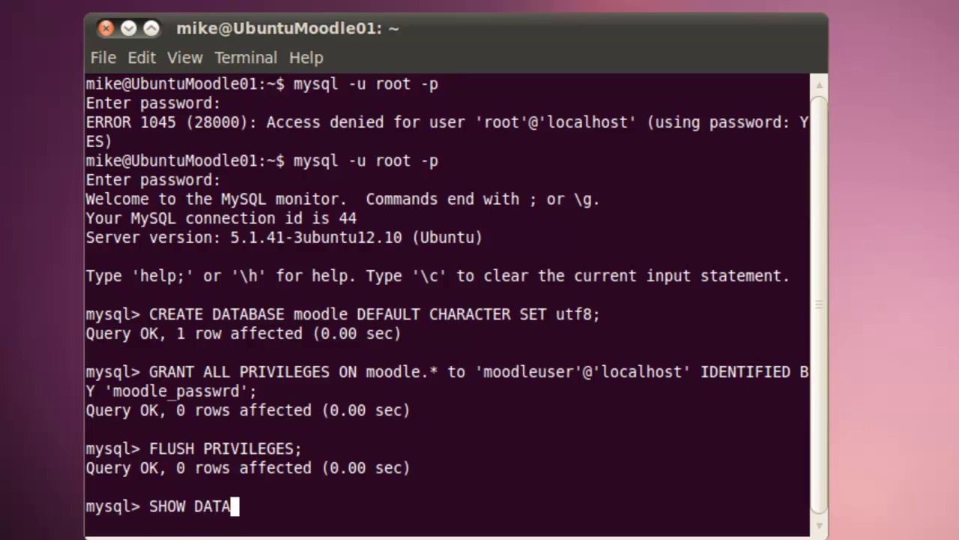
{"action": "type", "text": "BASES"}
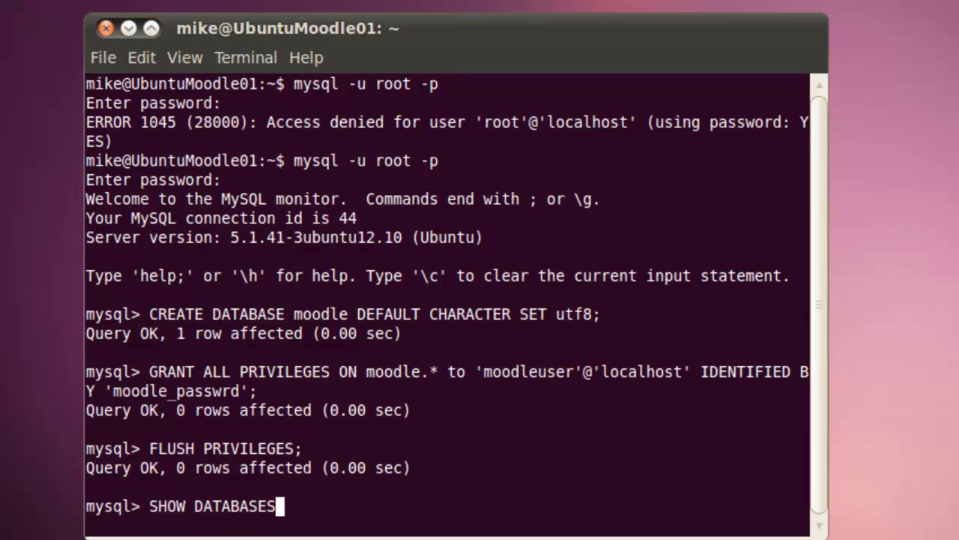
{"action": "type", "text": ";"}
{"action": "key", "text": "Return"}
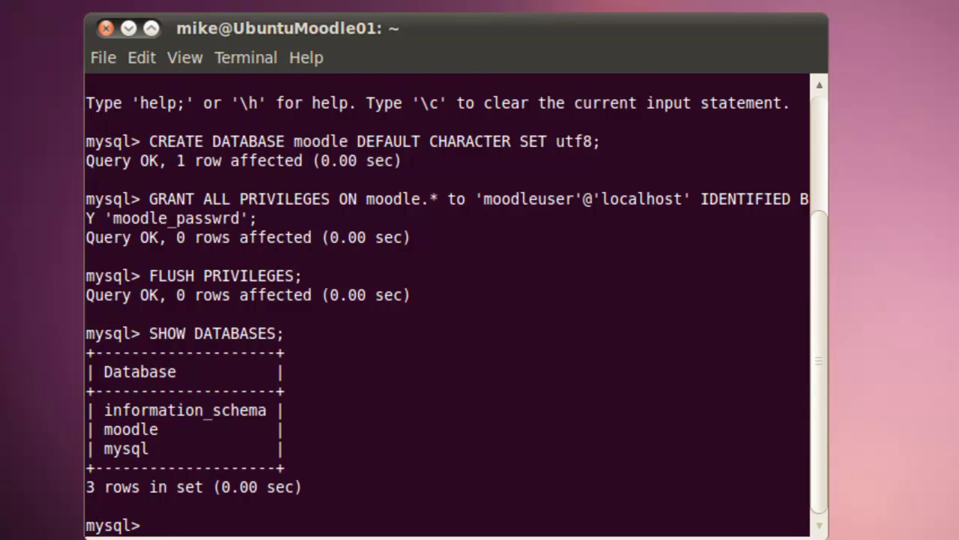
{"action": "type", "text": "QUIT;"}
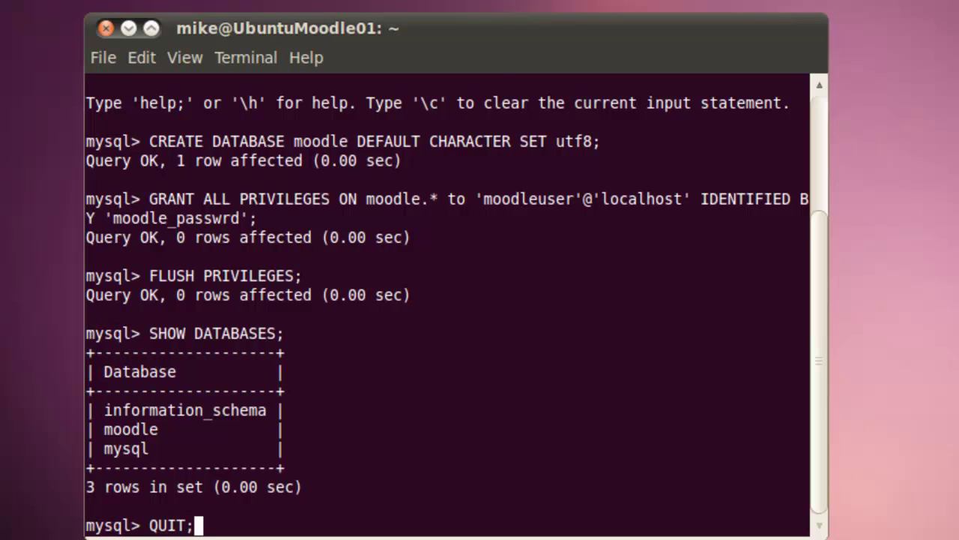
{"action": "key", "text": "Return"}
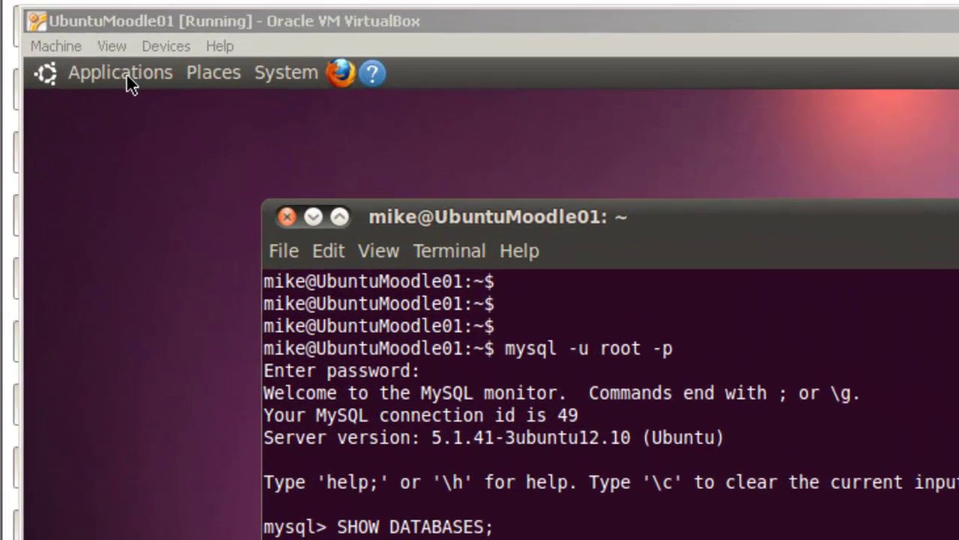
- Launch Firefox Web Browser from the Applications > Internet menu
{"action": "left_click", "coordinate": [71, 122]}
{"action": "mouse_move", "coordinate": [67, 148]}
{"action": "mouse_move", "coordinate": [122, 157]}
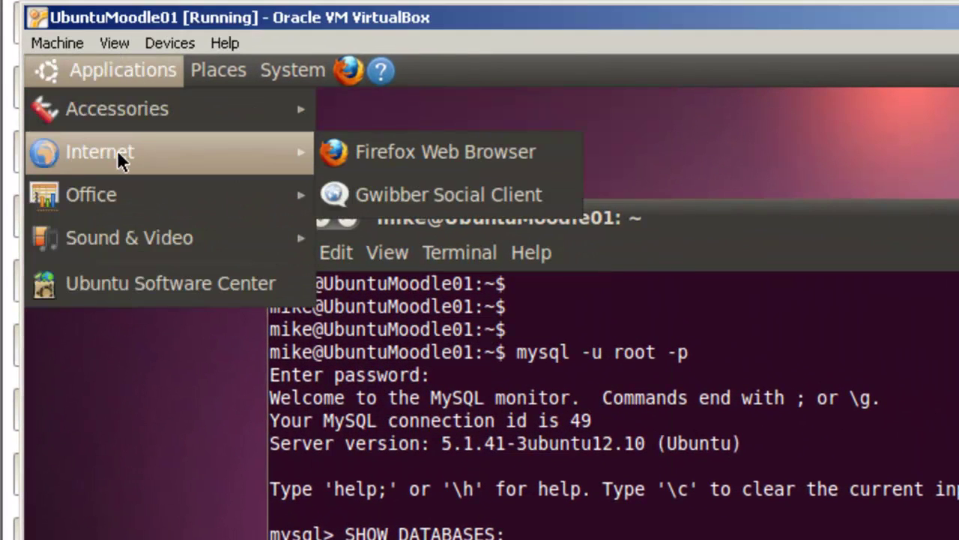
{"action": "left_click", "coordinate": [372, 150]}
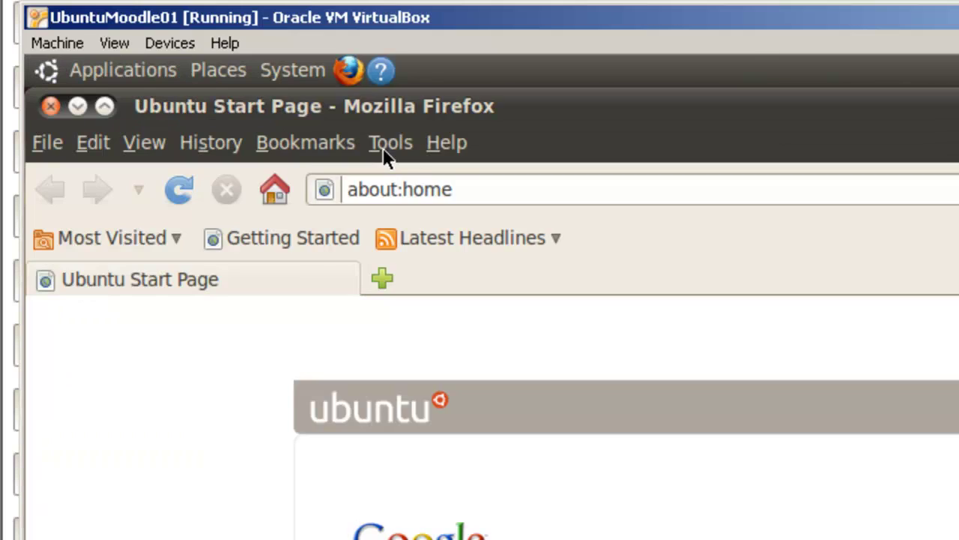
- Replace the about:home address with download.moodle.org and load it
{"action": "left_click", "coordinate": [461, 189]}
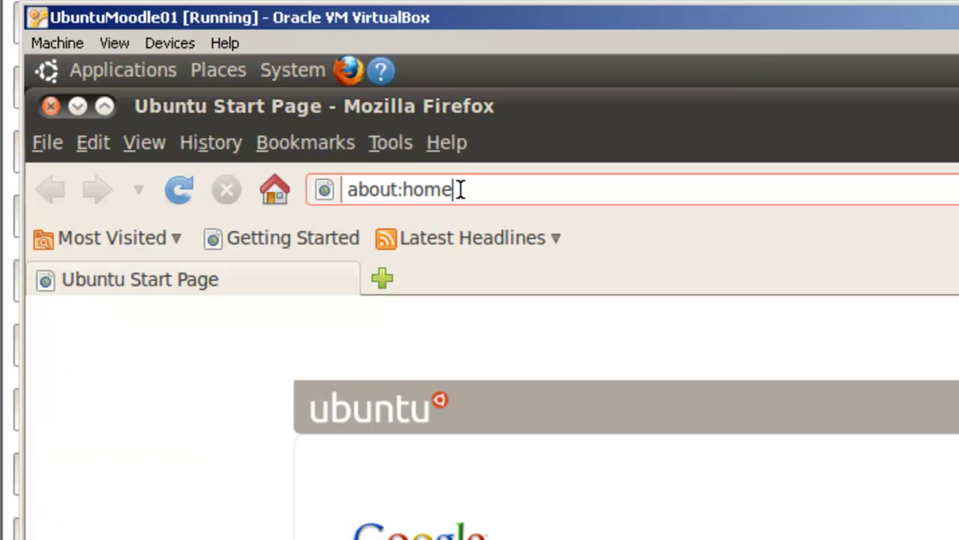
{"action": "key", "text": "BackSpace"}
{"action": "key", "text": "BackSpace"}
{"action": "key", "text": "BackSpace"}
{"action": "key", "text": "BackSpace"}
{"action": "key", "text": "BackSpace"}
{"action": "key", "text": "BackSpace"}
{"action": "key", "text": "BackSpace"}
{"action": "key", "text": "BackSpace"}
{"action": "key", "text": "BackSpace"}
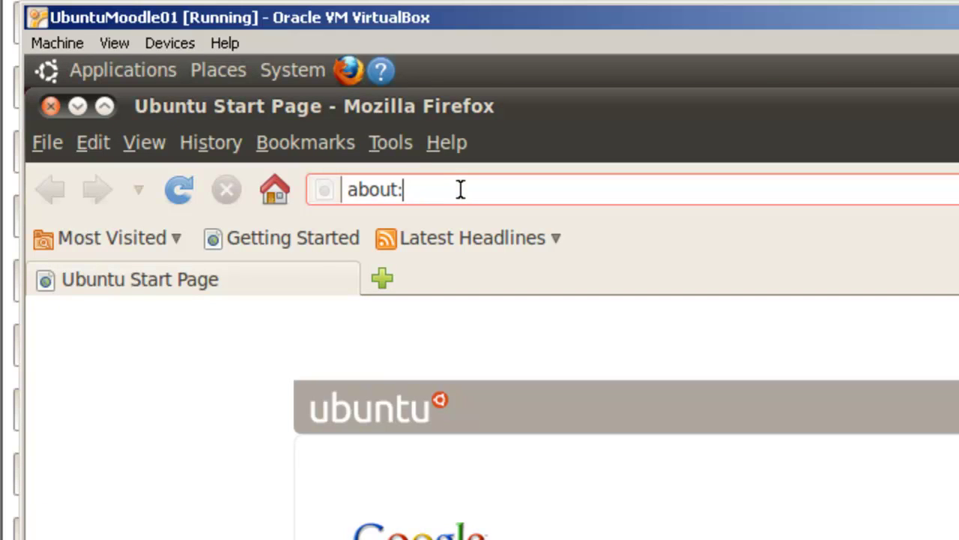
{"action": "key", "text": "BackSpace"}
{"action": "type", "text": "d"}
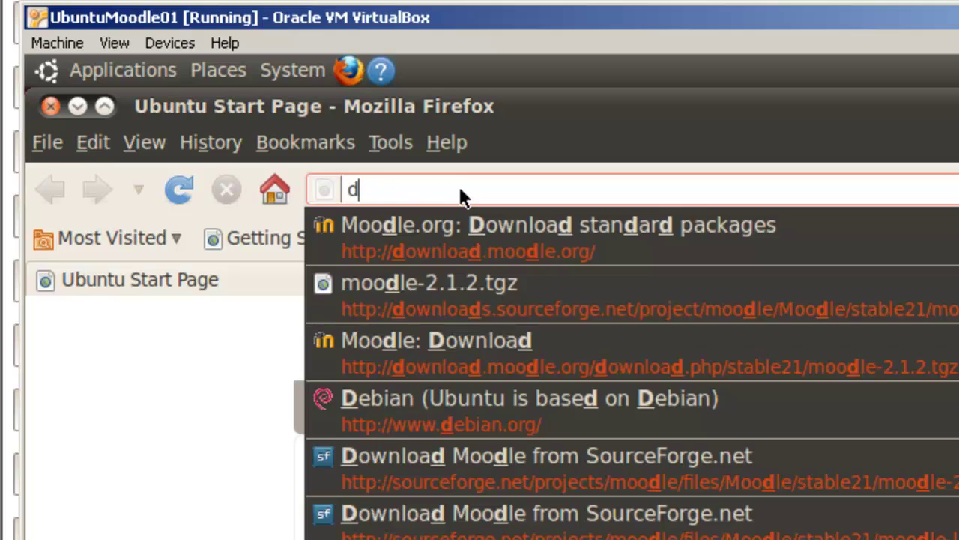
{"action": "type", "text": "owload"}
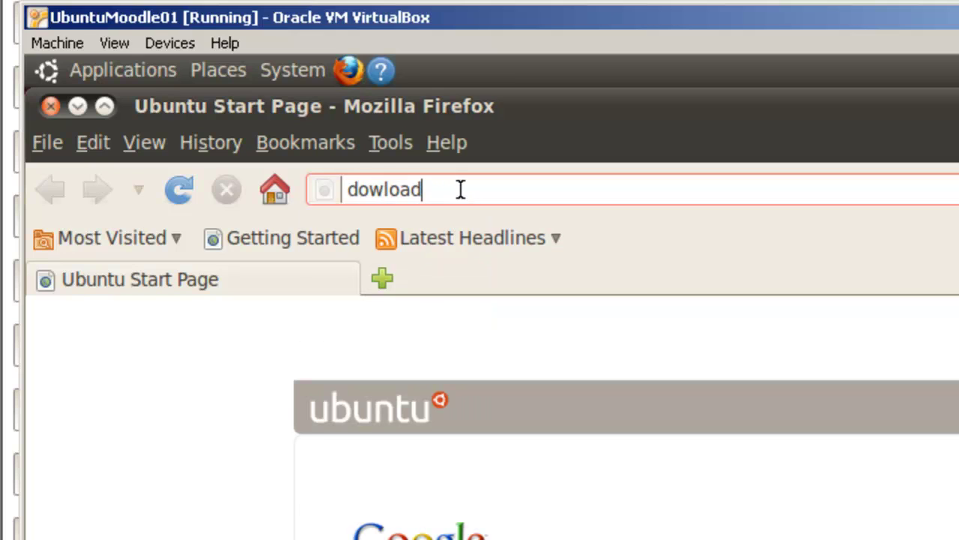
{"action": "key", "text": "BackSpace"}
{"action": "key", "text": "BackSpace"}
{"action": "key", "text": "BackSpace"}
{"action": "key", "text": "BackSpace"}
{"action": "type", "text": "nl"}
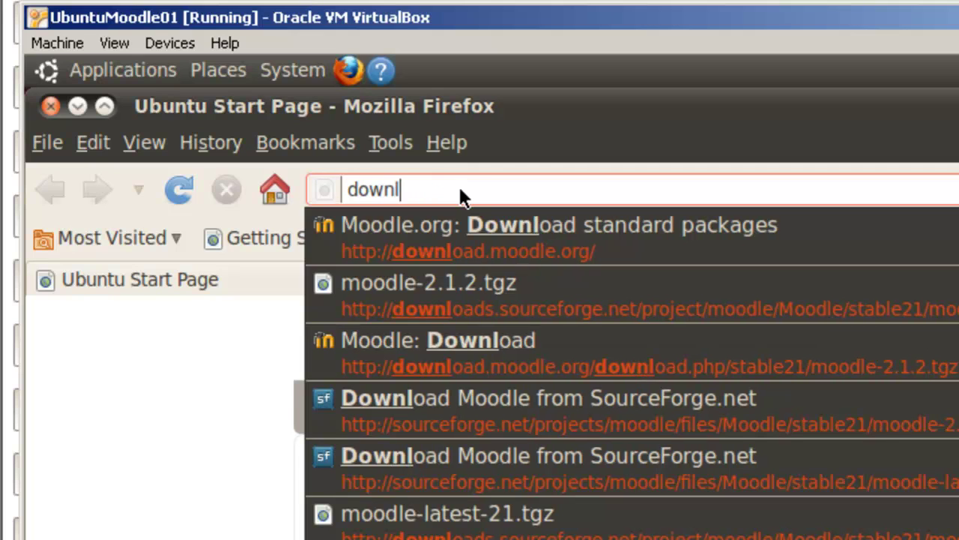
{"action": "type", "text": "oad.moodle"}
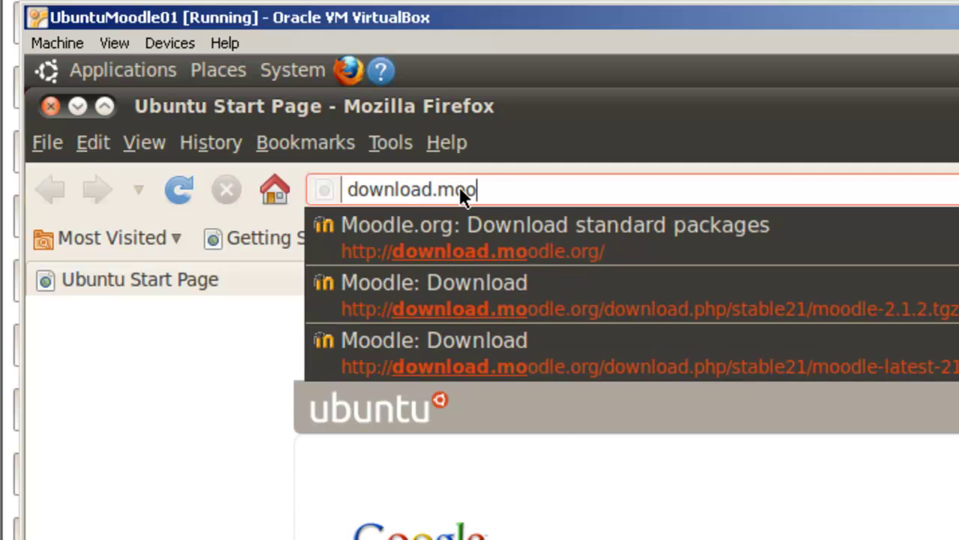
{"action": "type", "text": ".org"}
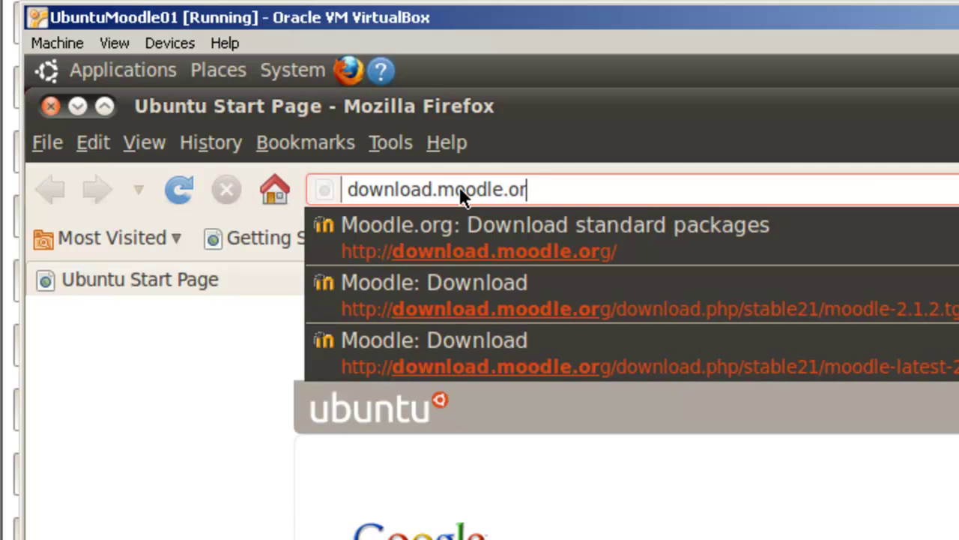
{"action": "key", "text": "Return"}
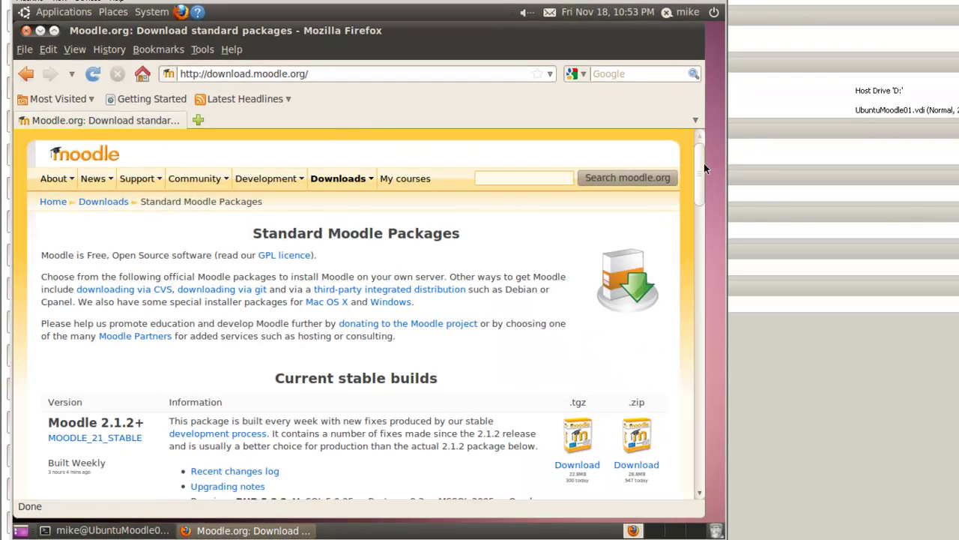
- Scroll to Current stable builds and start the Moodle 2.1.2 .tgz download
{"action": "left_click_drag", "start_coordinate": [702, 170], "coordinate": [701, 212]}
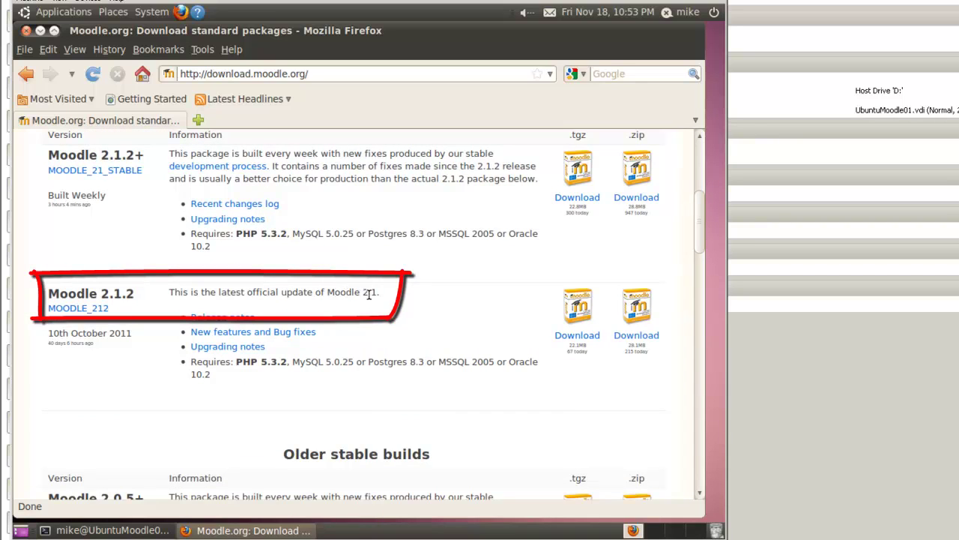
{"action": "left_click", "coordinate": [586, 321]}
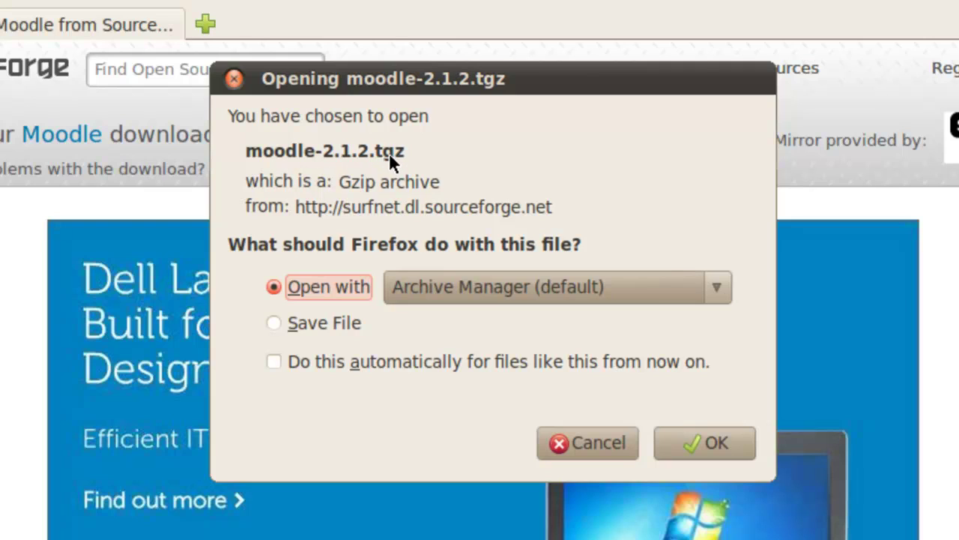
- Save moodle-2.1.2.tgz to disk and close the Downloads window when the 22.1 MB download finishes
{"action": "left_click", "coordinate": [281, 324]}
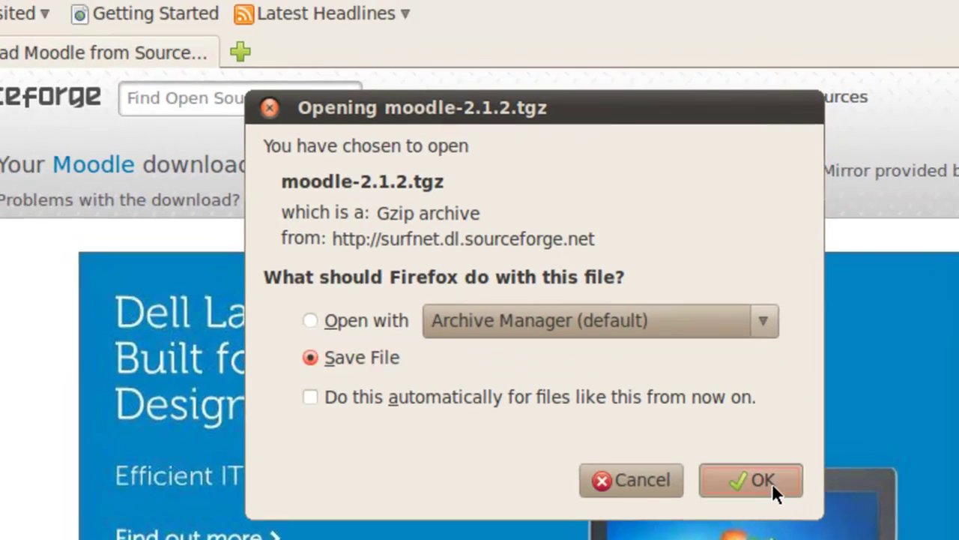
{"action": "left_click", "coordinate": [730, 453]}
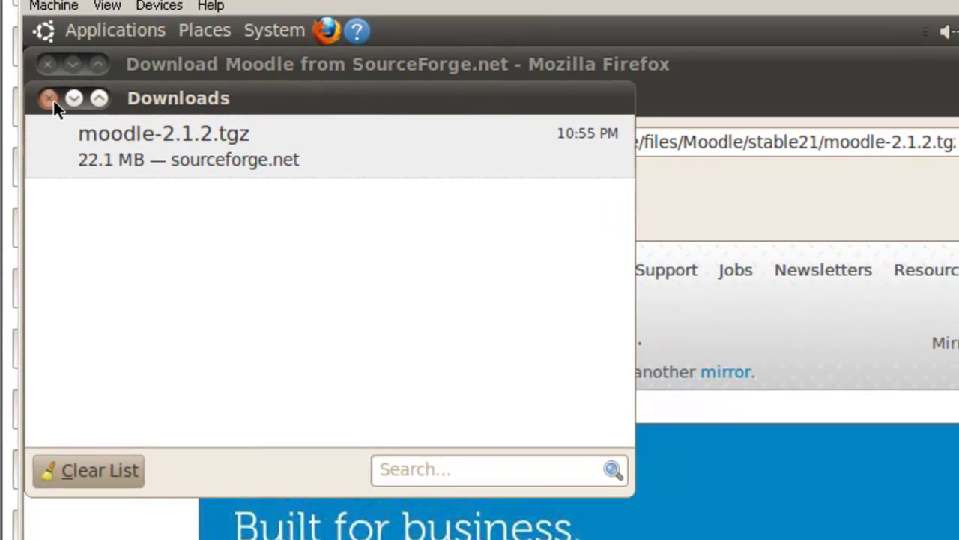
{"action": "left_click", "coordinate": [54, 36]}
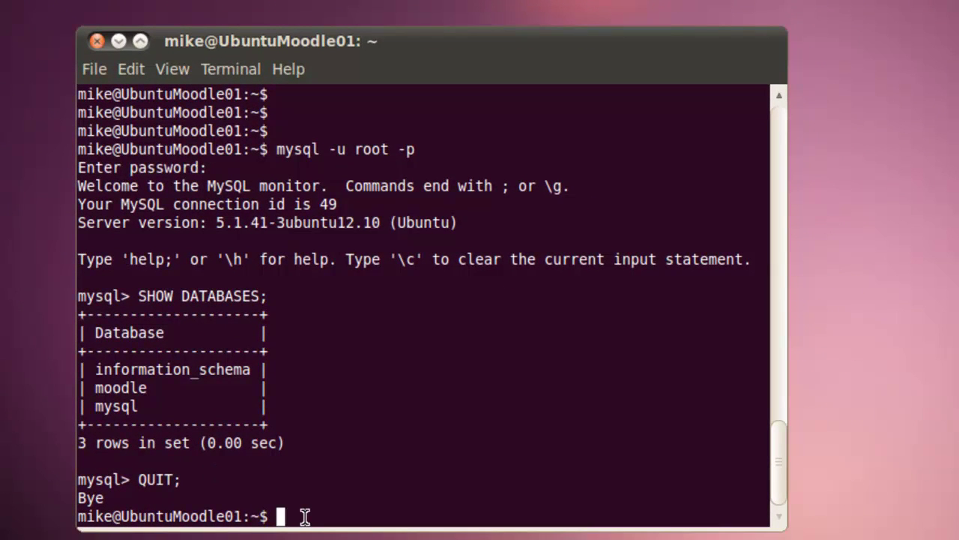
- In /var/www, run sudo tar -xvf ~/Dwonloads/moodle-2.1.2.tgz, which fails, then recall it
{"action": "type", "text": "cd /var"}
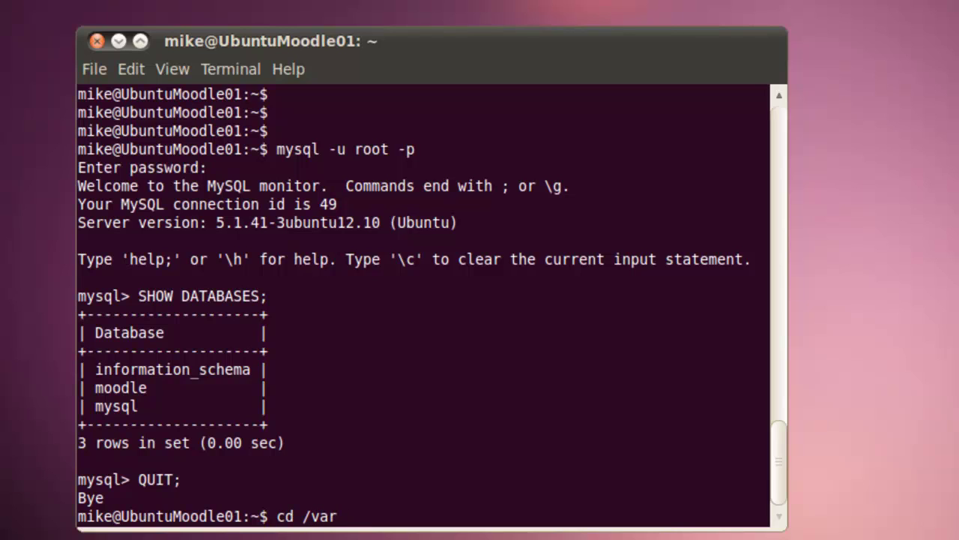
{"action": "type", "text": "/www"}
{"action": "key", "text": "Return"}
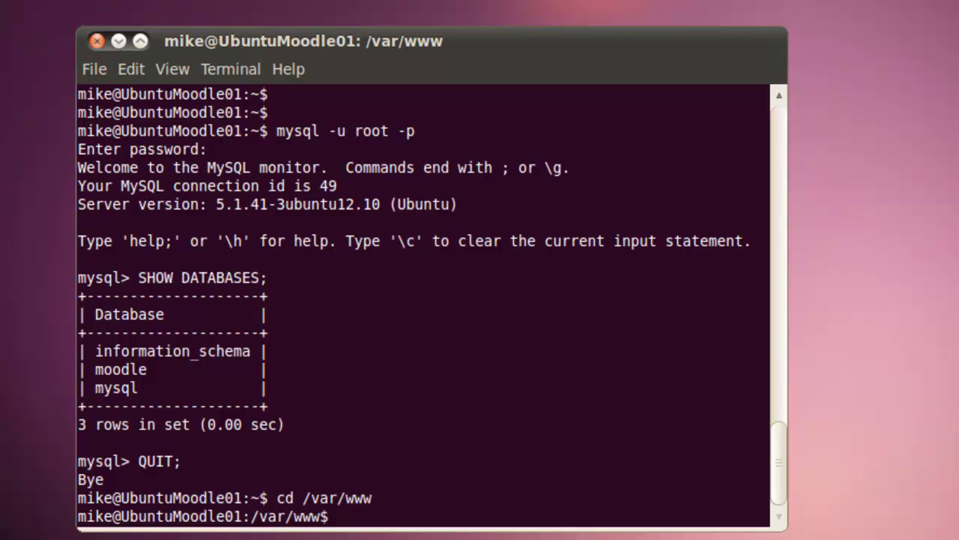
{"action": "type", "text": "sudo tar -"}
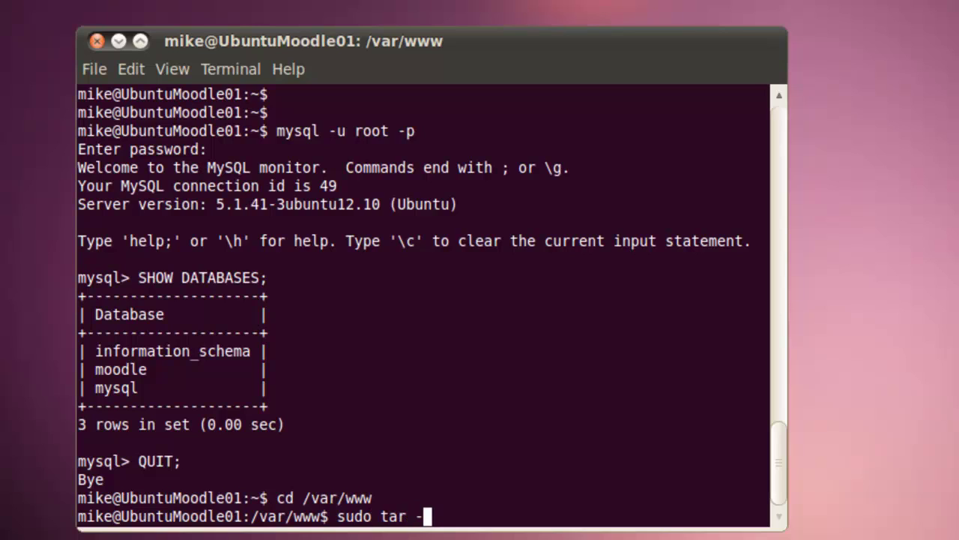
{"action": "type", "text": "xvf"}
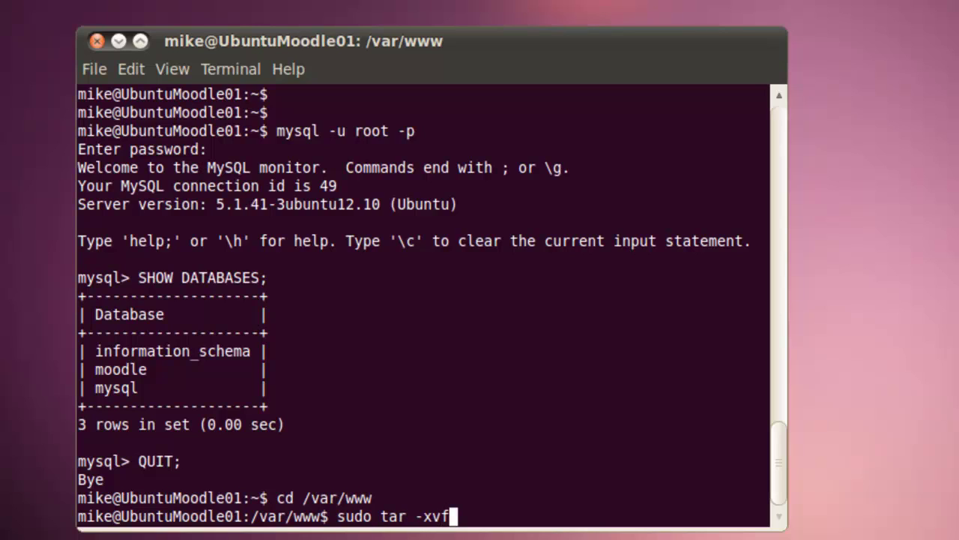
{"action": "type", "text": " ~/Dwonloads"}
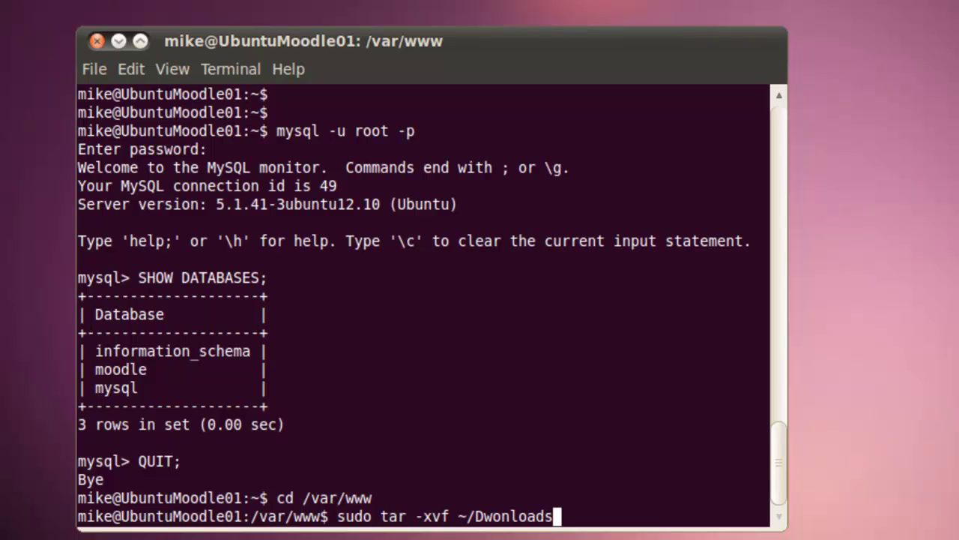
{"action": "type", "text": "/moodle"}
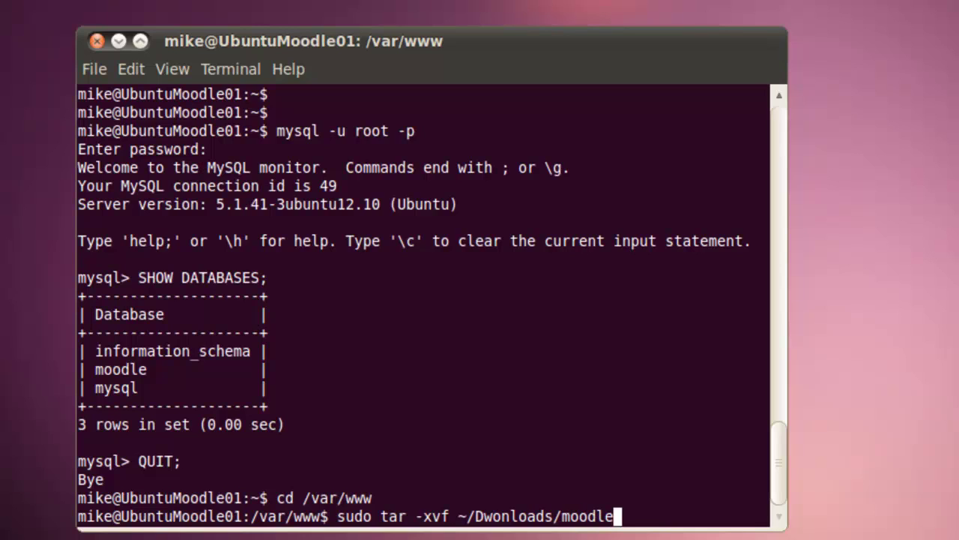
{"action": "type", "text": "-2.1.2."}
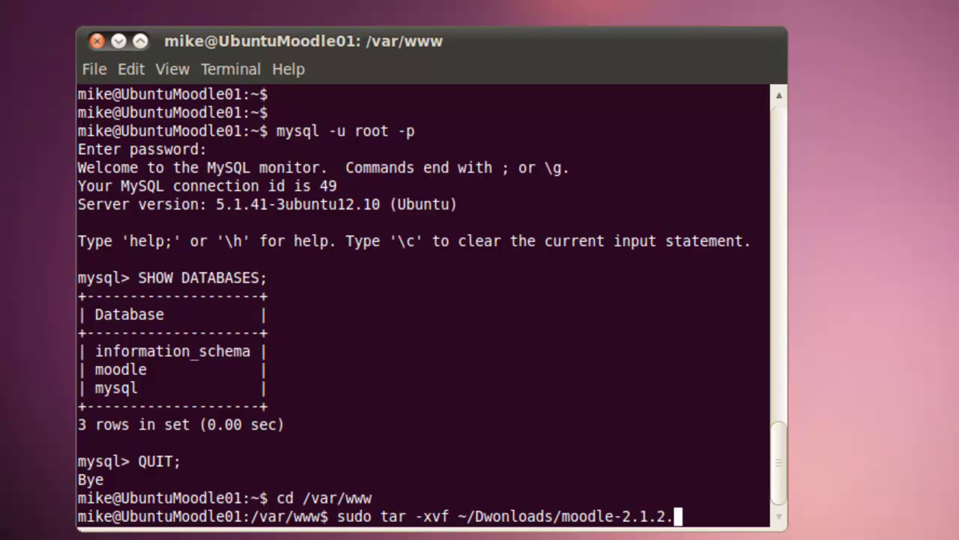
{"action": "type", "text": "tgz"}
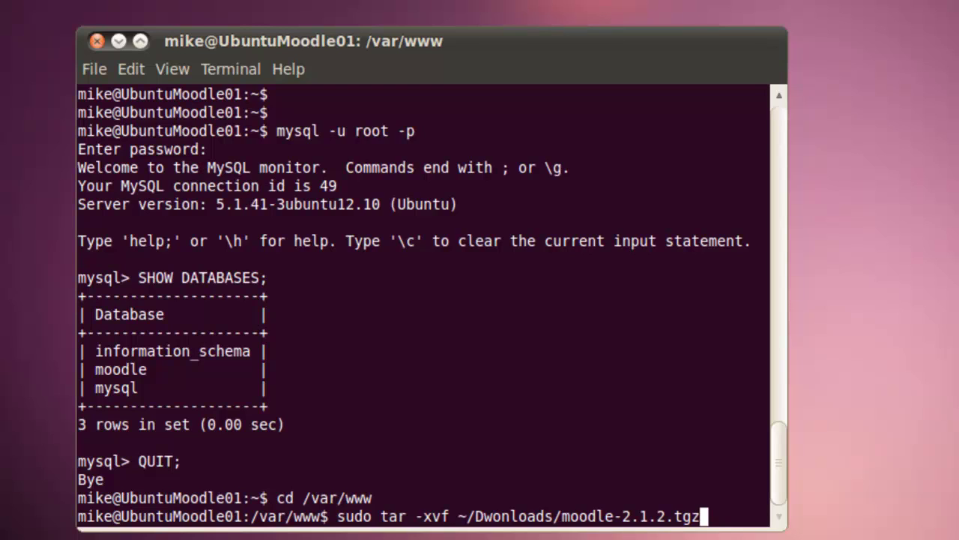
{"action": "key", "text": "Return"}
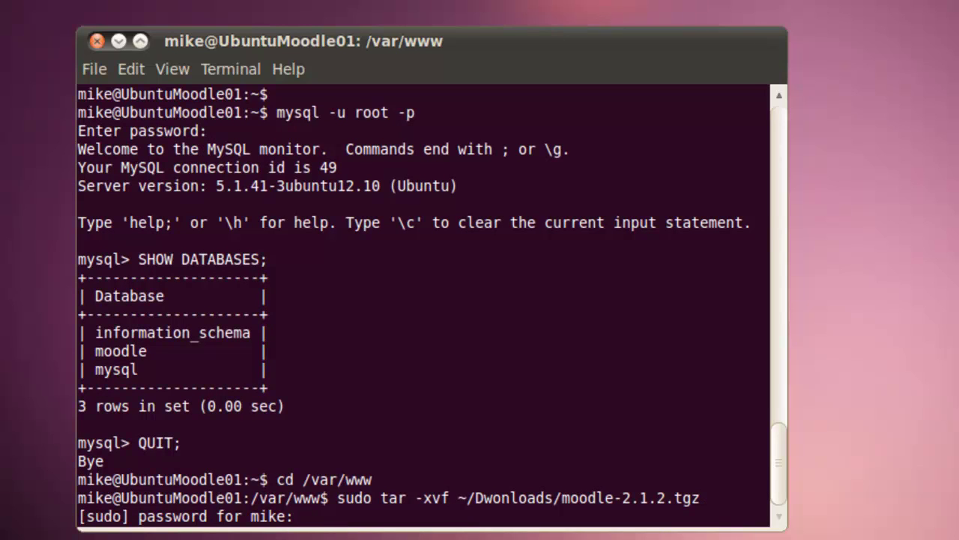
{"action": "key", "text": "Return"}
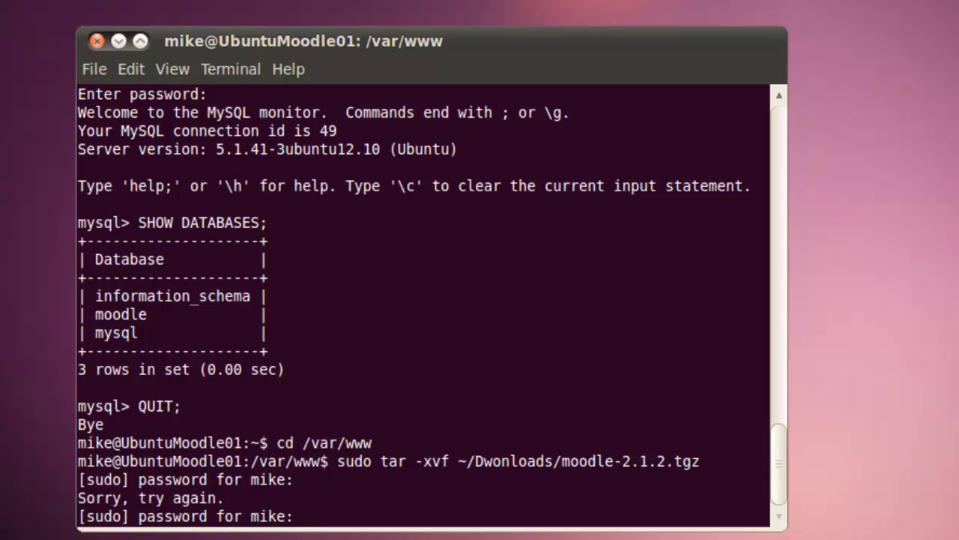
{"action": "key", "text": "Return"}
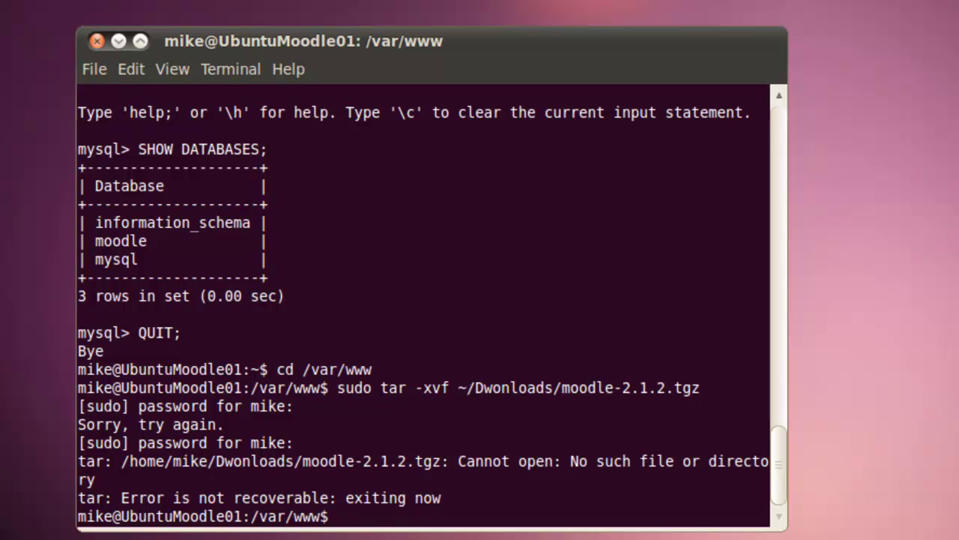
{"action": "key", "text": "Up"}
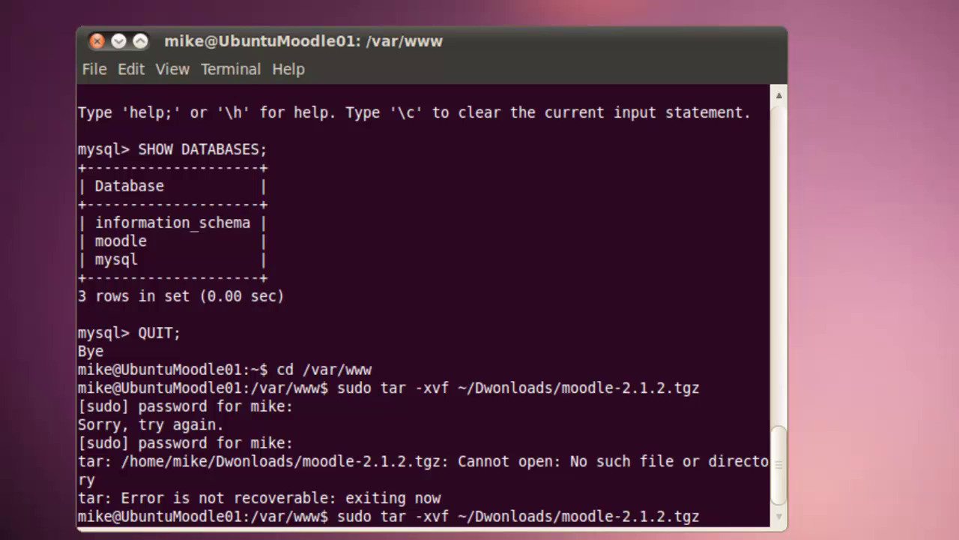
- Correct Dwonloads to Downloads in the recalled tar command and rerun the extraction
{"action": "key", "text": "Left"}
{"action": "key", "text": "Left"}
{"action": "key", "text": "Left"}
{"action": "key", "text": "Left"}
{"action": "key", "text": "Left"}
{"action": "key", "text": "Left"}
{"action": "key", "text": "Left"}
{"action": "key", "text": "Left"}
{"action": "key", "text": "Left"}
{"action": "key", "text": "Left"}
{"action": "key", "text": "Left"}
{"action": "key", "text": "Left"}
{"action": "key", "text": "Left"}
{"action": "key", "text": "Left"}
{"action": "key", "text": "Left"}
{"action": "key", "text": "Left"}
{"action": "key", "text": "Left"}
{"action": "key", "text": "Left"}
{"action": "key", "text": "Left"}
{"action": "key", "text": "Left"}
{"action": "key", "text": "Left"}
{"action": "key", "text": "Left"}
{"action": "key", "text": "Left"}
{"action": "key", "text": "BackSpace"}
{"action": "key", "text": "BackSpace"}
{"action": "type", "text": "ow"}
{"action": "key", "text": "Return"}
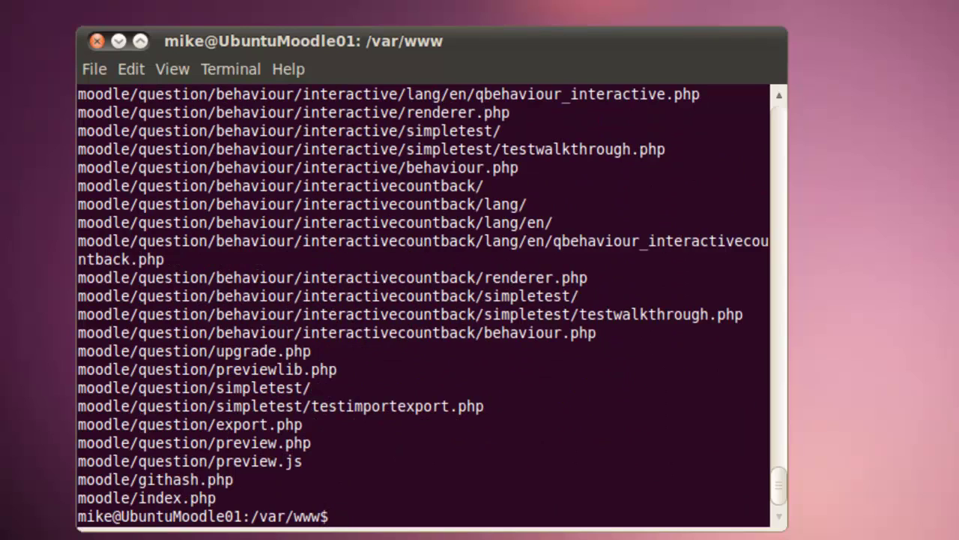
- List /var/www to confirm the moodle folder, then change to /var
{"action": "type", "text": "ls"}
{"action": "key", "text": "Return"}
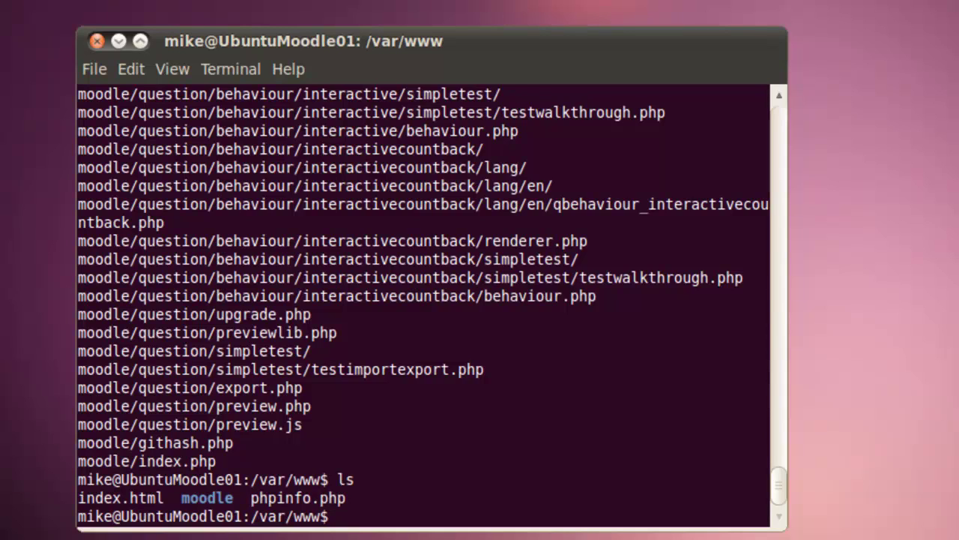
{"action": "type", "text": "cd /var"}
{"action": "key", "text": "Return"}
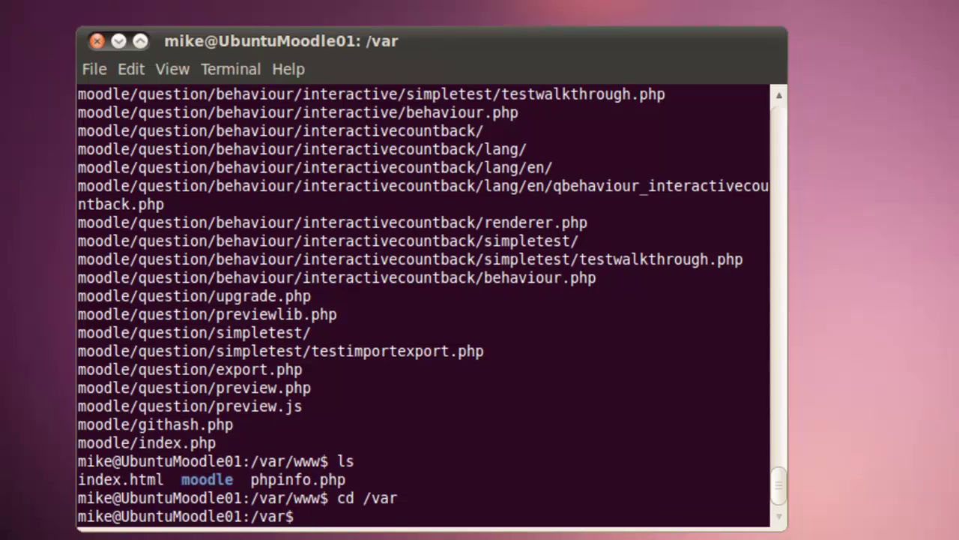
- Create /var/moodledata with sudo mkdir and chown it recursively to www-data:www-data
{"action": "type", "text": "sudo mkdir"}
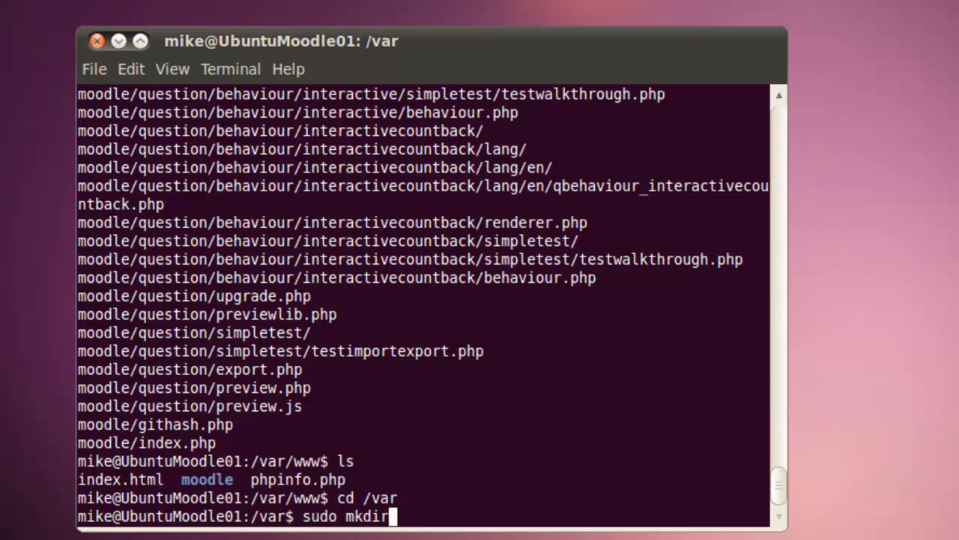
{"action": "type", "text": " mo"}
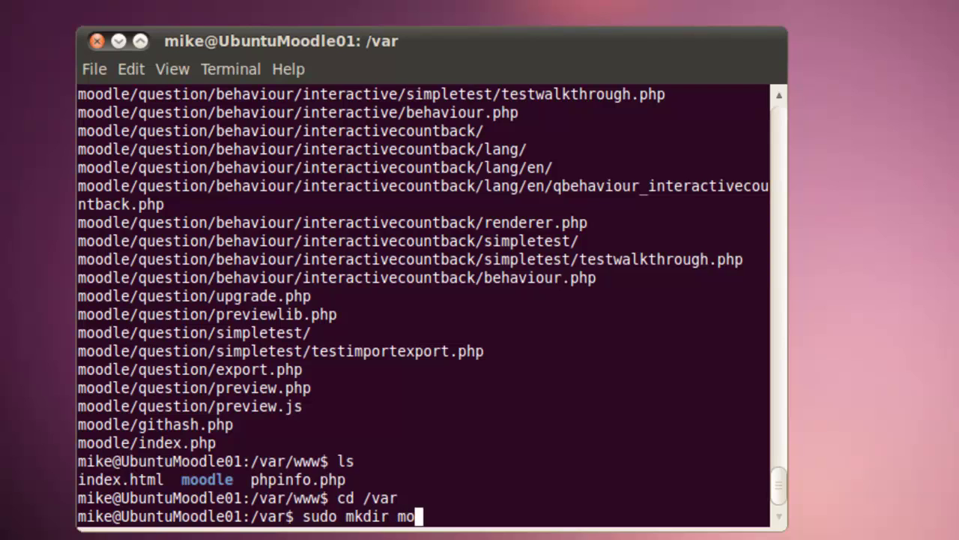
{"action": "type", "text": "odledata"}
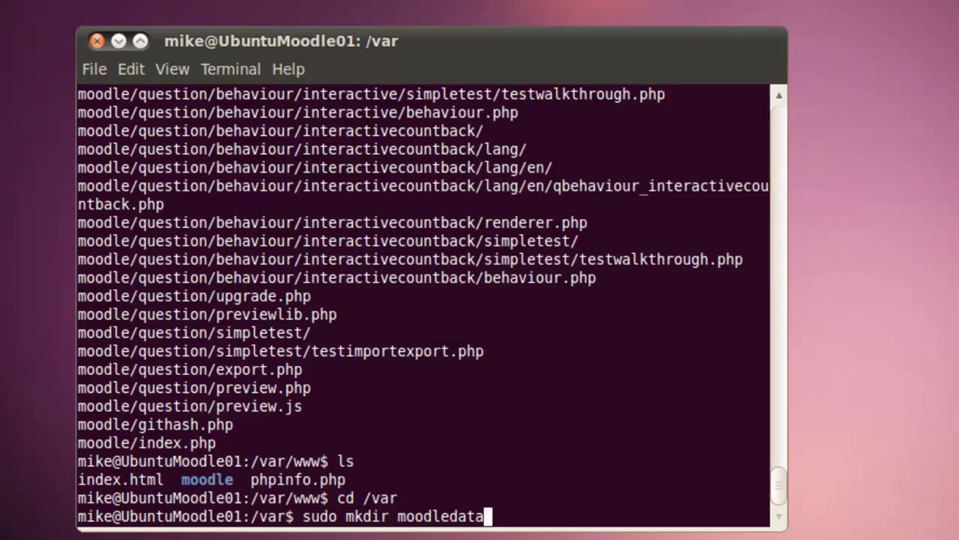
{"action": "key", "text": "Return"}
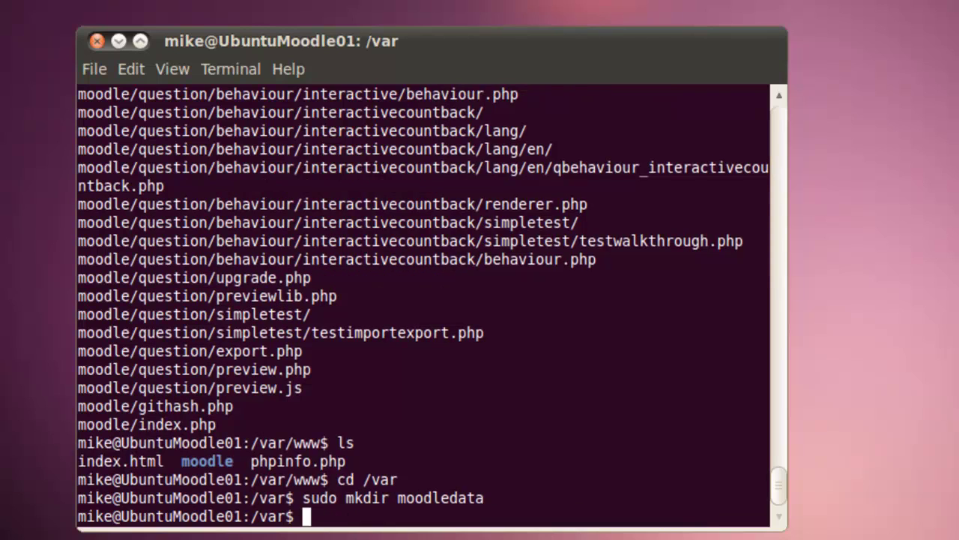
{"action": "type", "text": "sudo"}
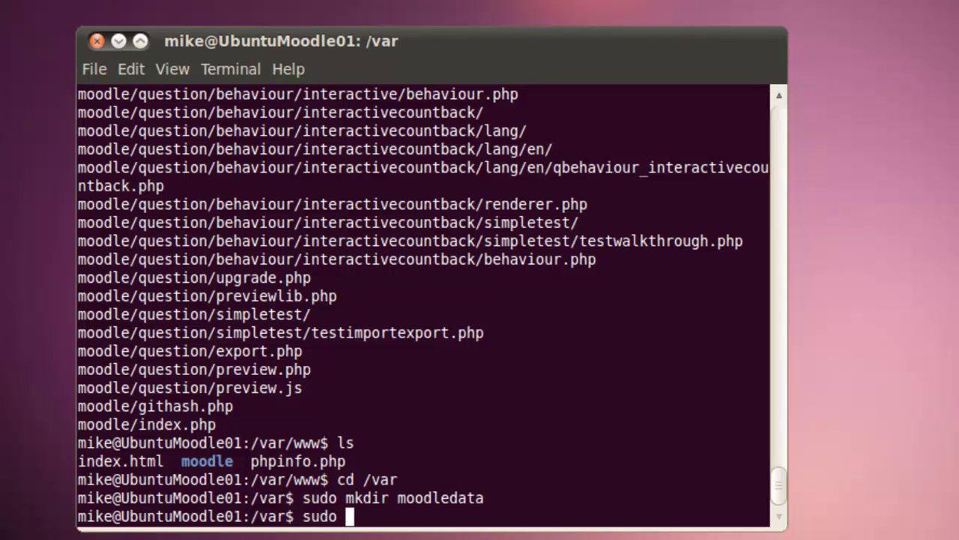
{"action": "type", "text": " cho"}
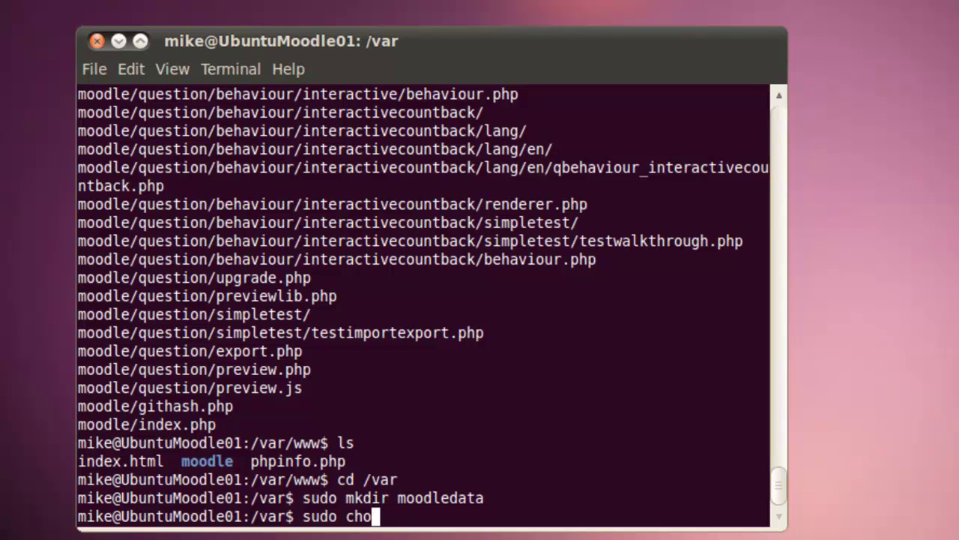
{"action": "type", "text": "wn -R www"}
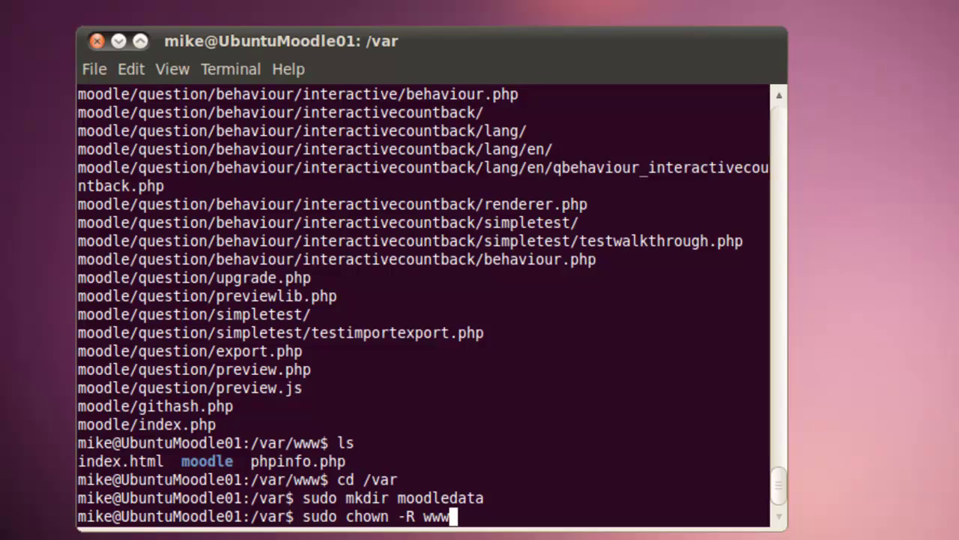
{"action": "type", "text": "-data"}
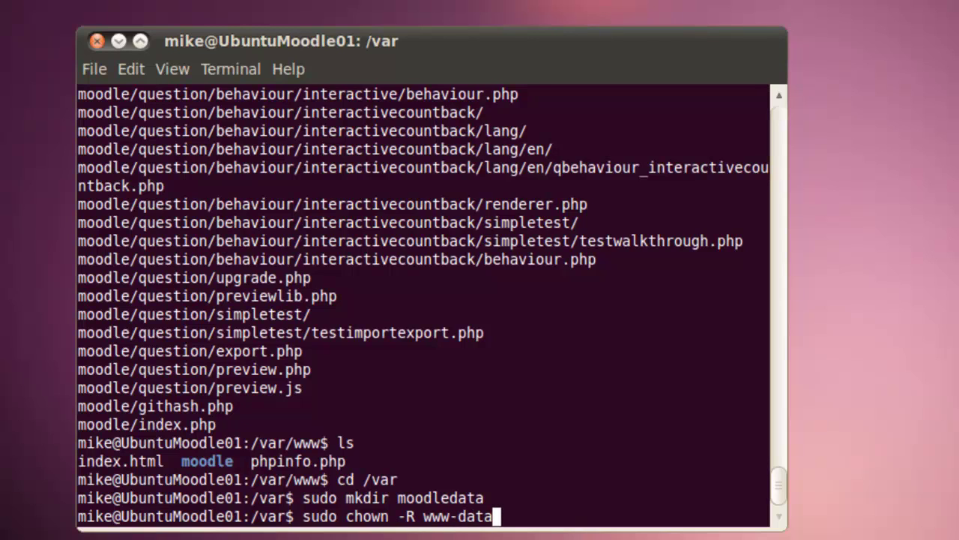
{"action": "type", "text": ":www"}
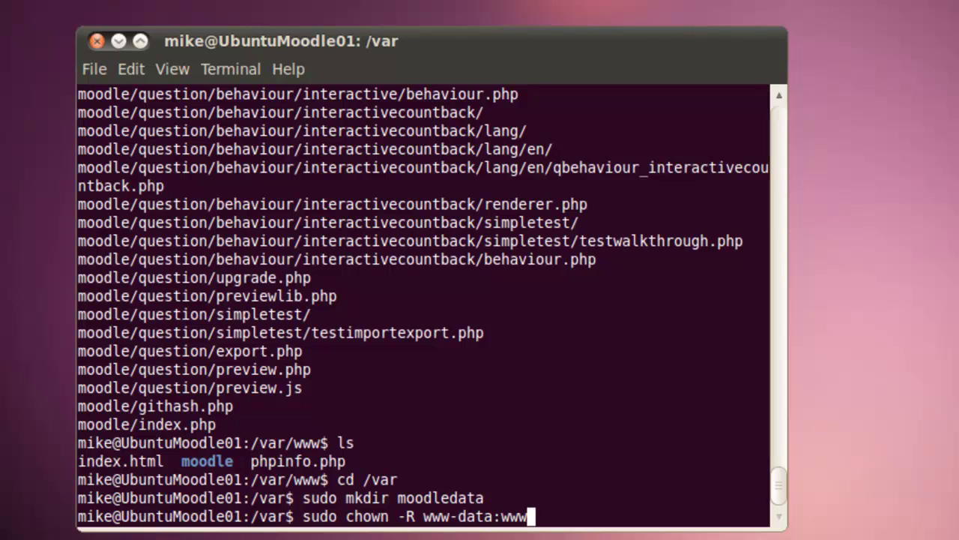
{"action": "type", "text": "-data"}
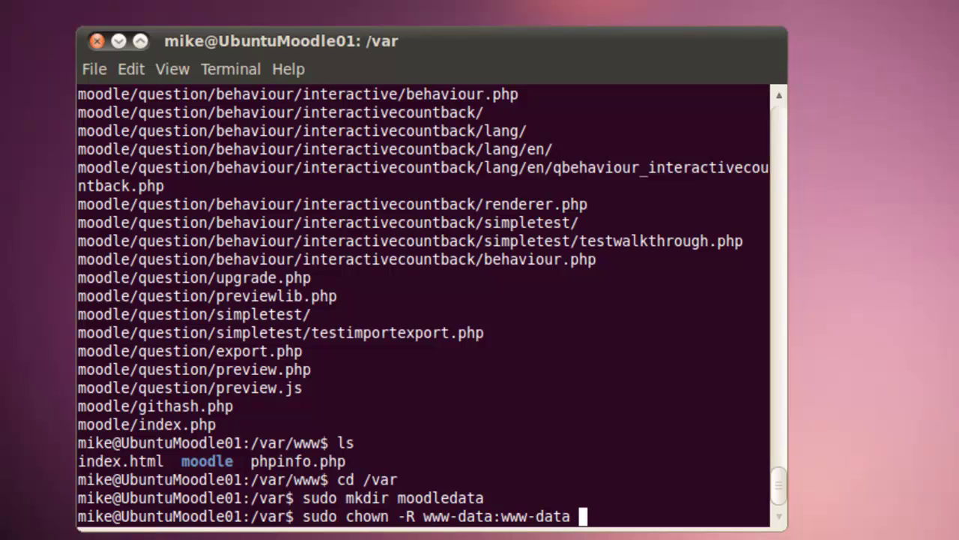
{"action": "type", "text": " moodled"}
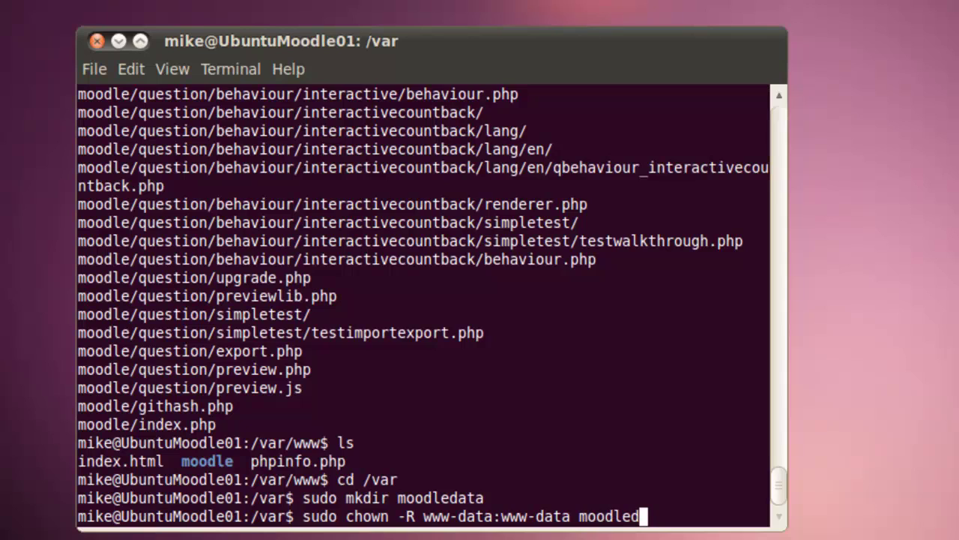
{"action": "type", "text": "ata"}
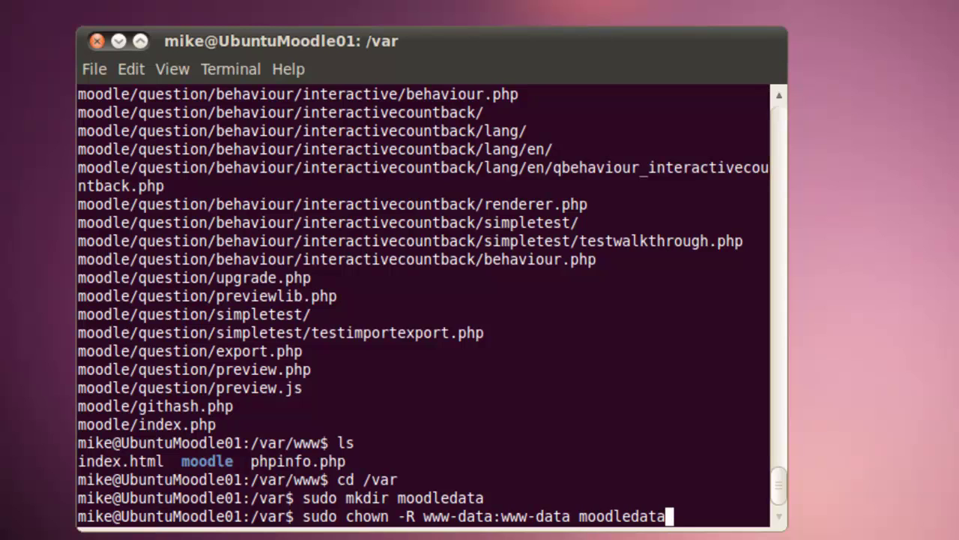
{"action": "key", "text": "Return"}
- List /var to confirm moodledata exists
{"action": "type", "text": "ls"}
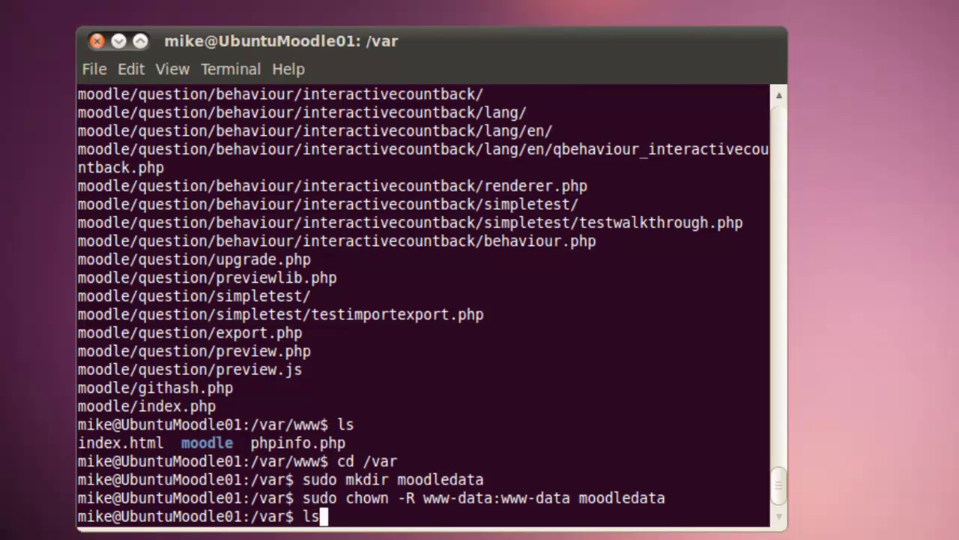
{"action": "key", "text": "Return"}
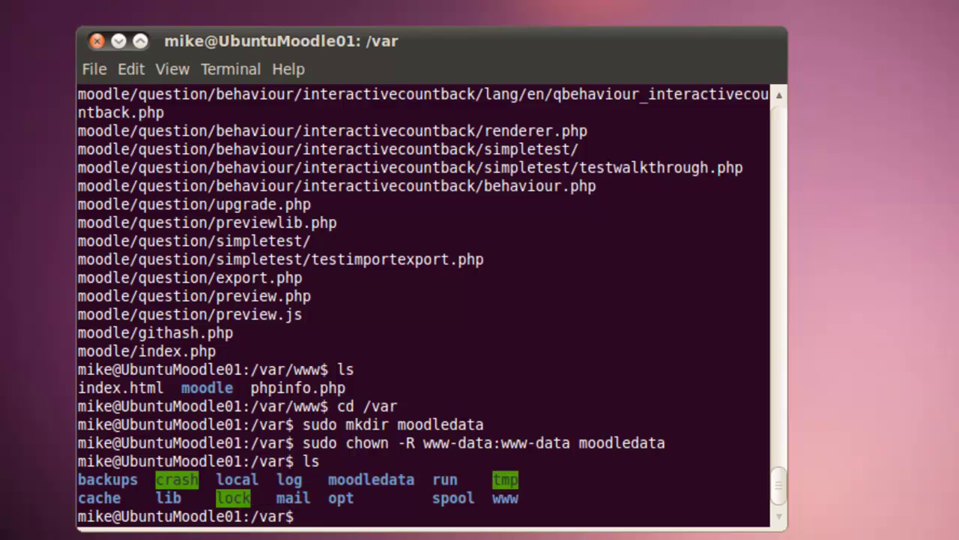
{"action": "type", "text": "sudo server"}
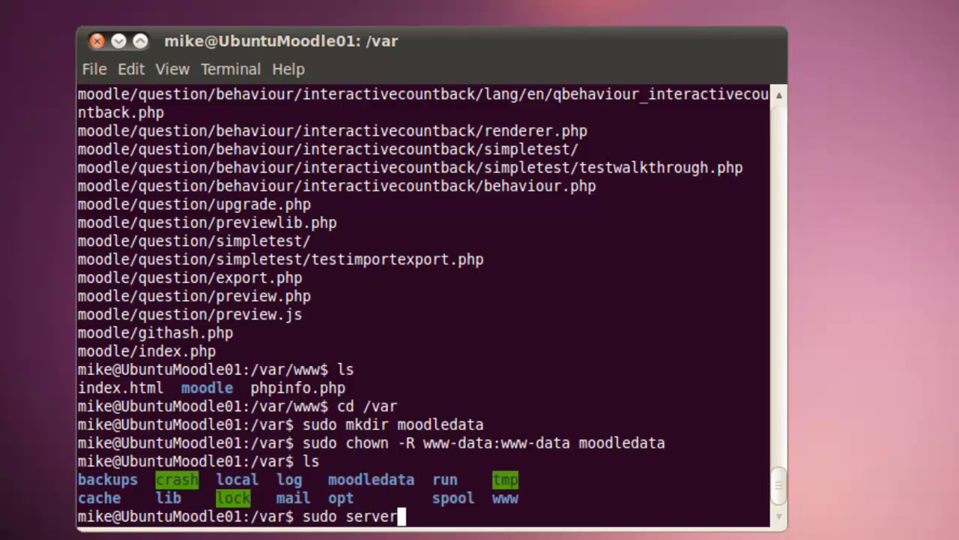
- Run sudo service apache2 restart to restart the Apache web server
{"action": "key", "text": "BackSpace"}
{"action": "key", "text": "BackSpace"}
{"action": "type", "text": "ice apa"}
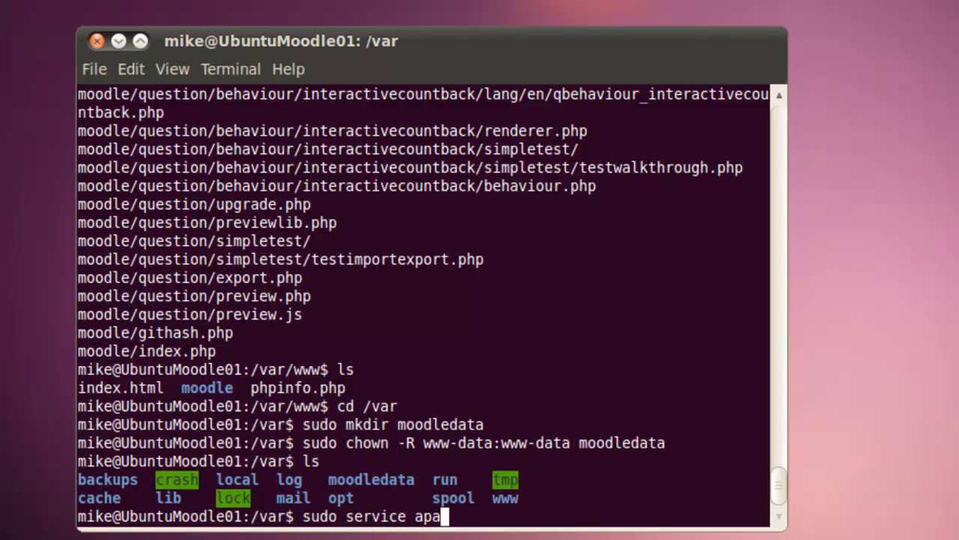
{"action": "type", "text": "che2"}
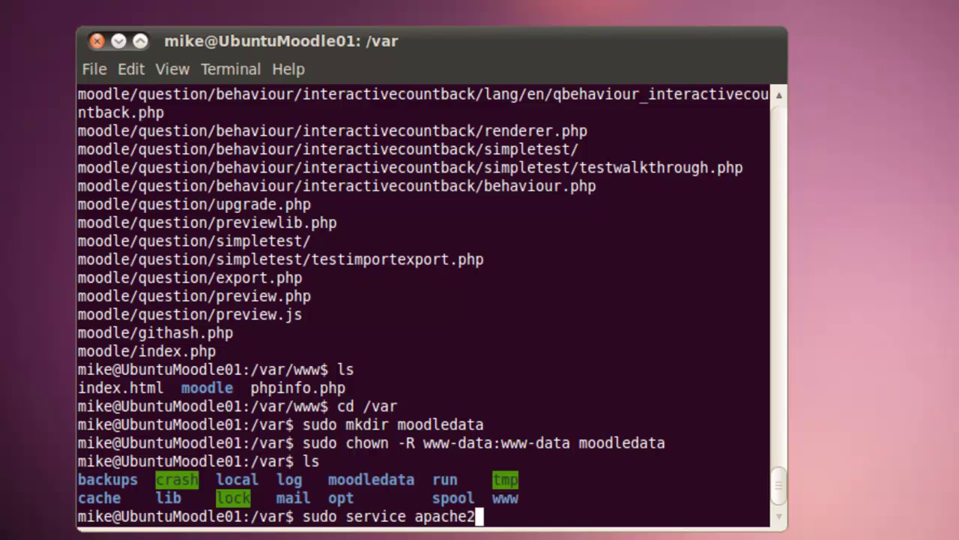
{"action": "type", "text": " restart"}
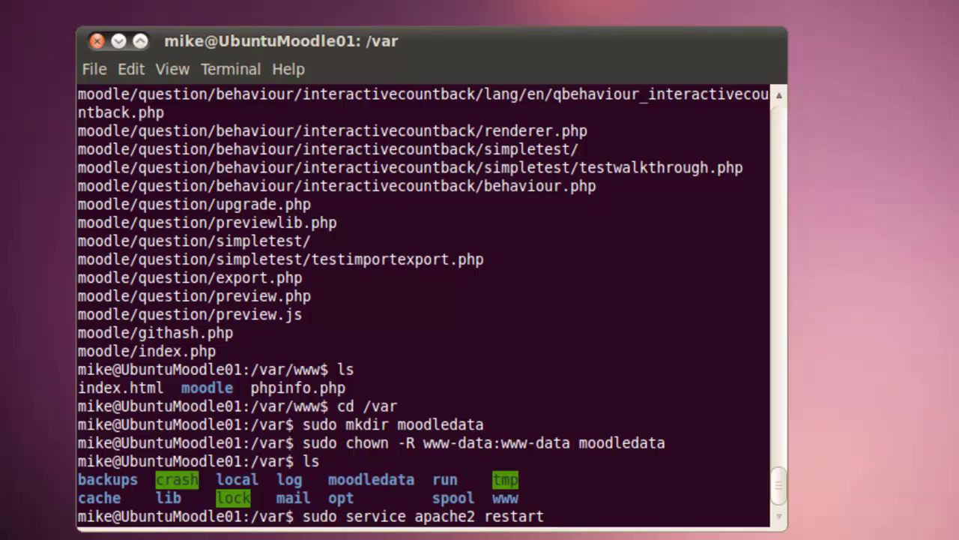
{"action": "key", "text": "Return"}
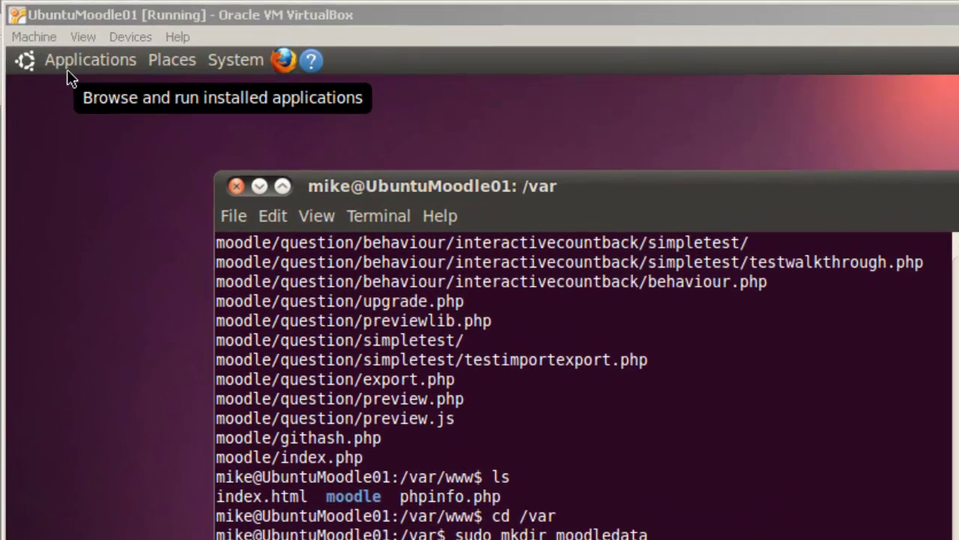
- Launch Firefox from Applications > Internet
{"action": "left_click", "coordinate": [67, 69]}
{"action": "mouse_move", "coordinate": [75, 141]}
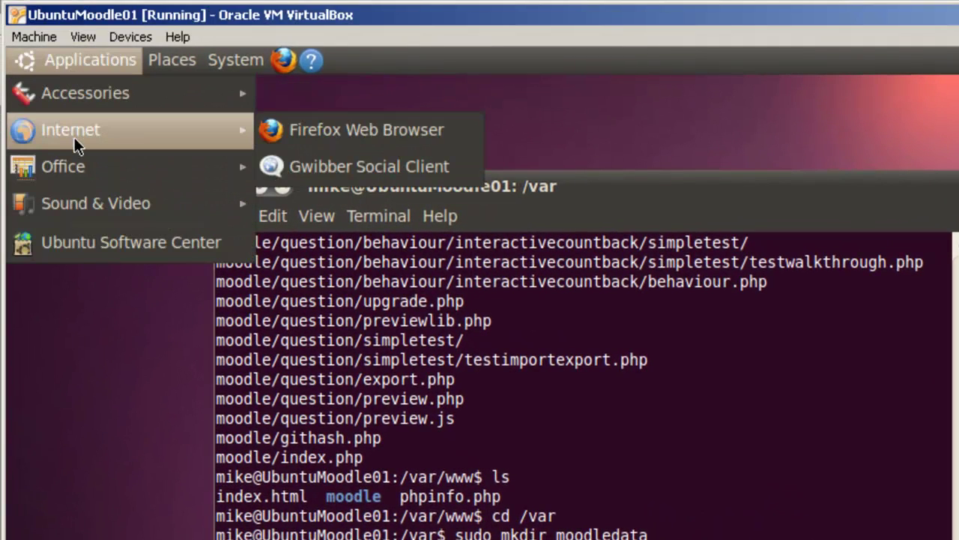
{"action": "left_click", "coordinate": [316, 139]}
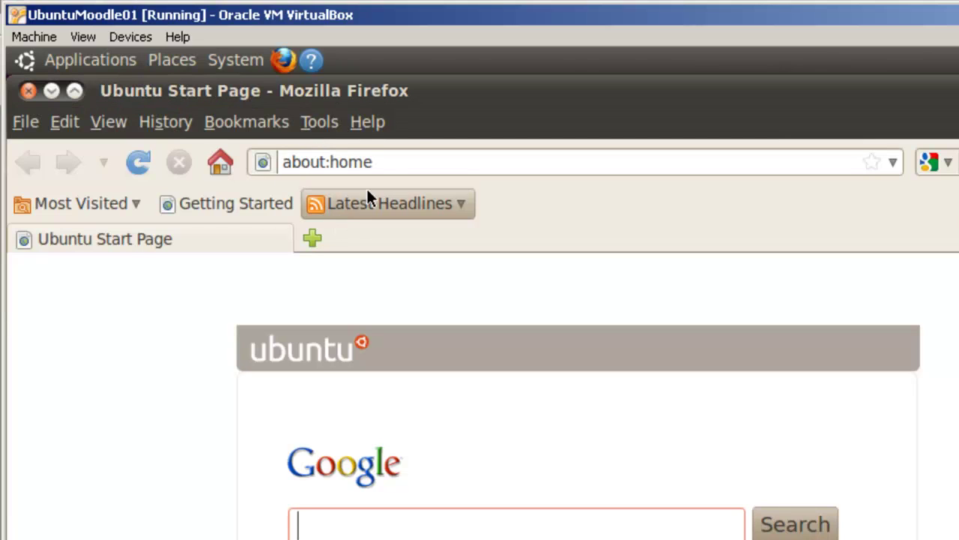
{"action": "left_click", "coordinate": [378, 166]}
{"action": "key", "text": "BackSpace"}
{"action": "key", "text": "BackSpace"}
{"action": "key", "text": "BackSpace"}
{"action": "key", "text": "BackSpace"}
{"action": "key", "text": "BackSpace"}
{"action": "key", "text": "BackSpace"}
{"action": "key", "text": "BackSpace"}
{"action": "key", "text": "BackSpace"}
{"action": "key", "text": "BackSpace"}
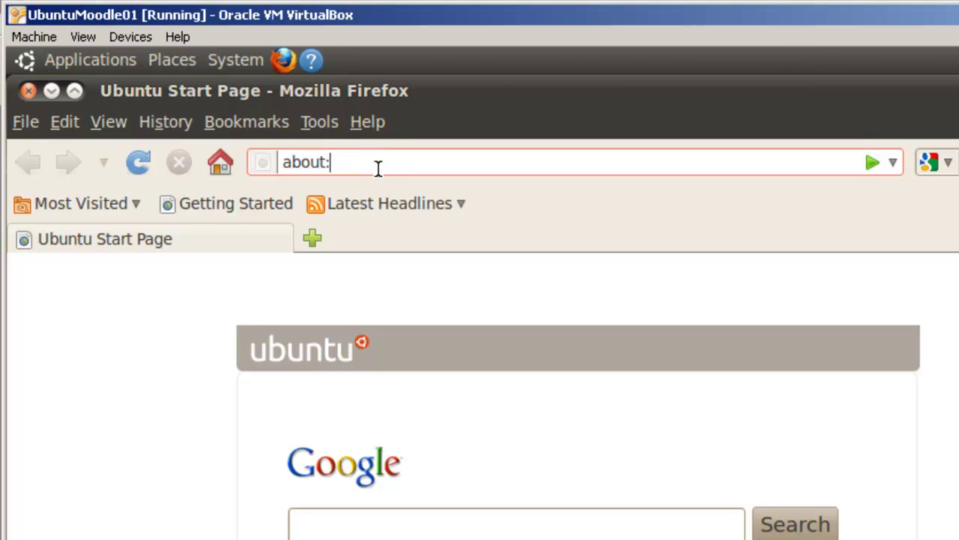
{"action": "key", "text": "BackSpace"}
{"action": "type", "text": "h"}
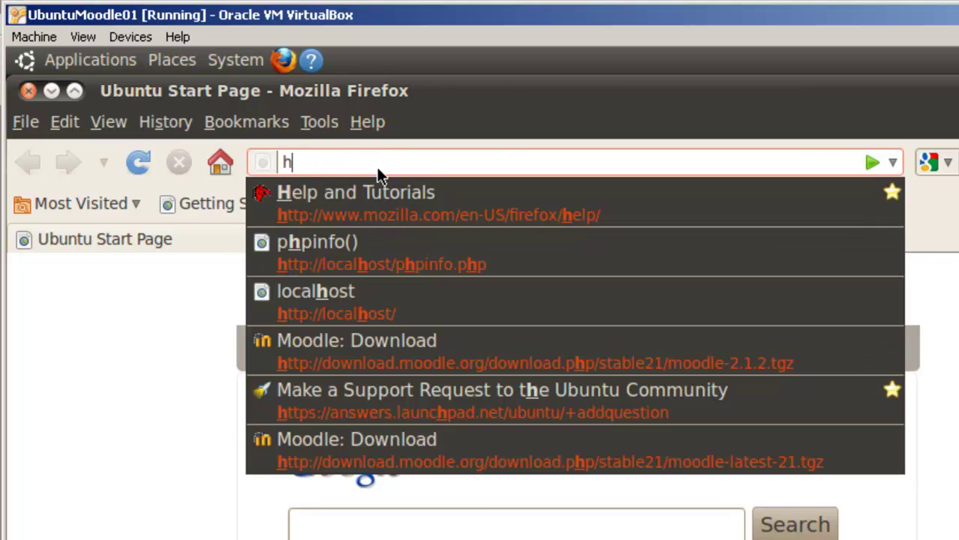
{"action": "type", "text": "ttp://"}
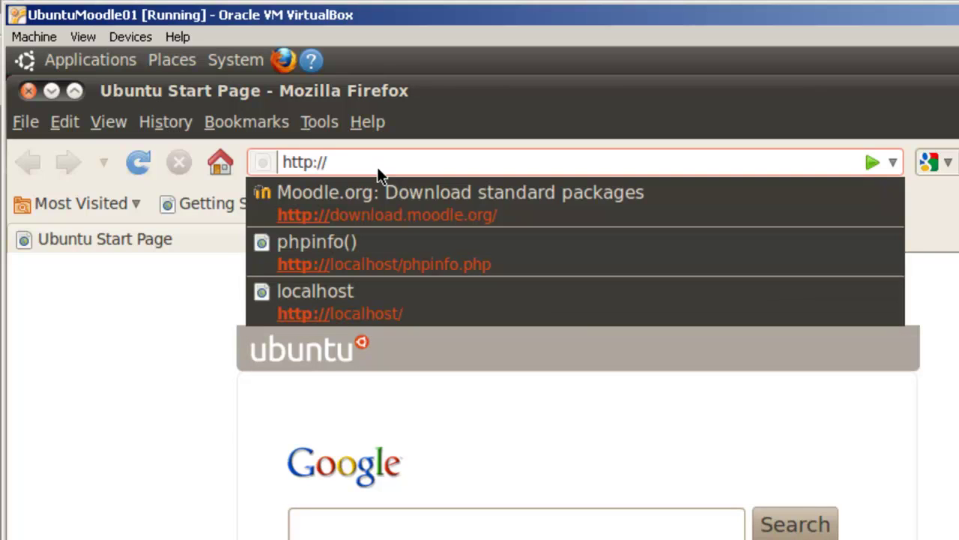
{"action": "type", "text": "localhost"}
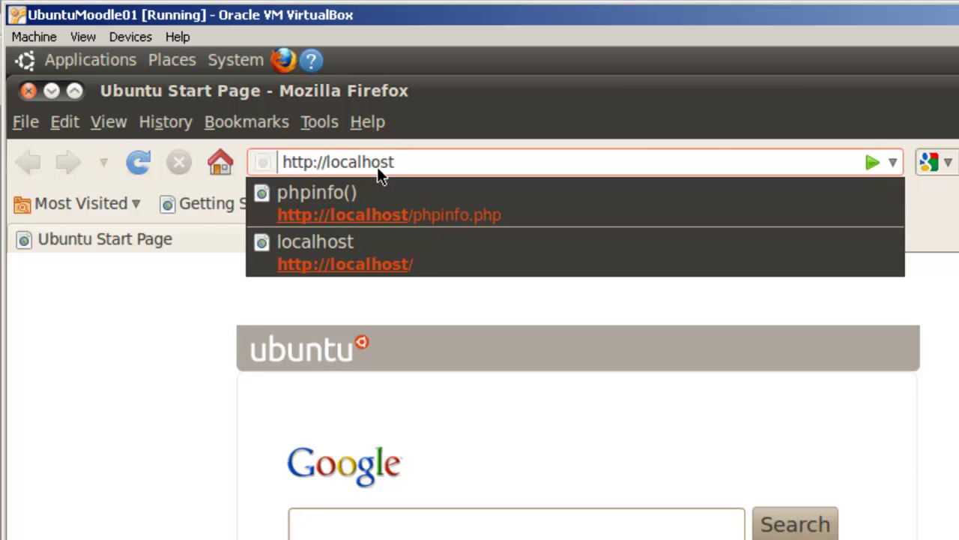
{"action": "type", "text": "/"}
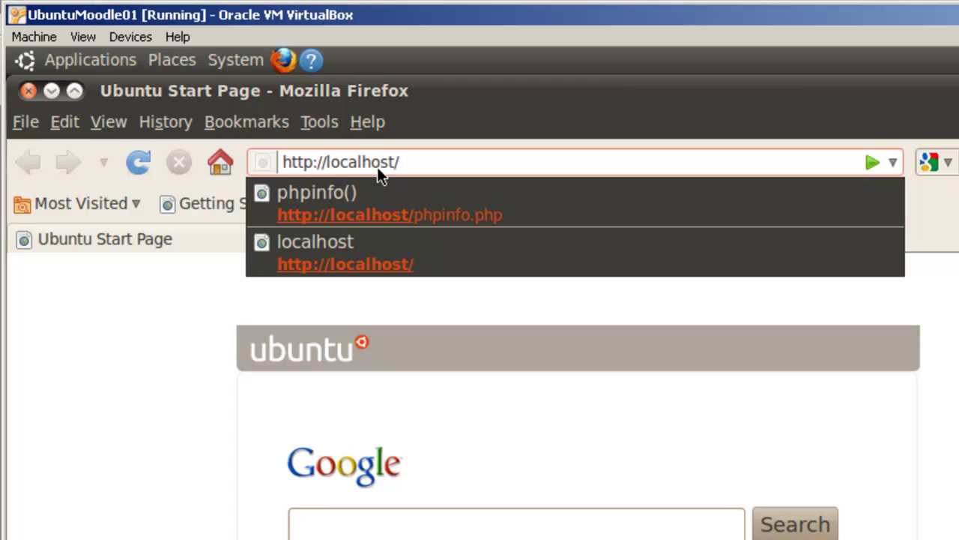
{"action": "type", "text": "moodle"}
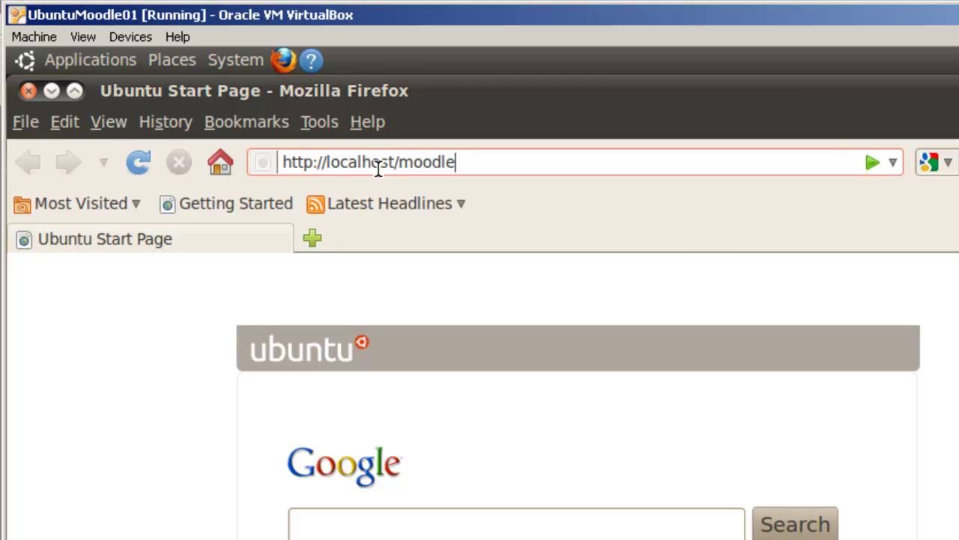
{"action": "key", "text": "Return"}
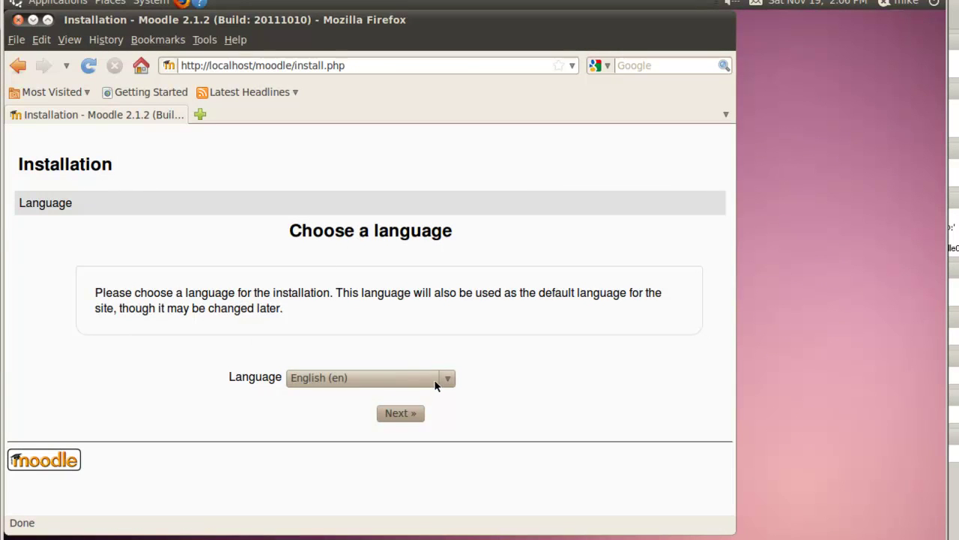
{"action": "left_click", "coordinate": [400, 413]}
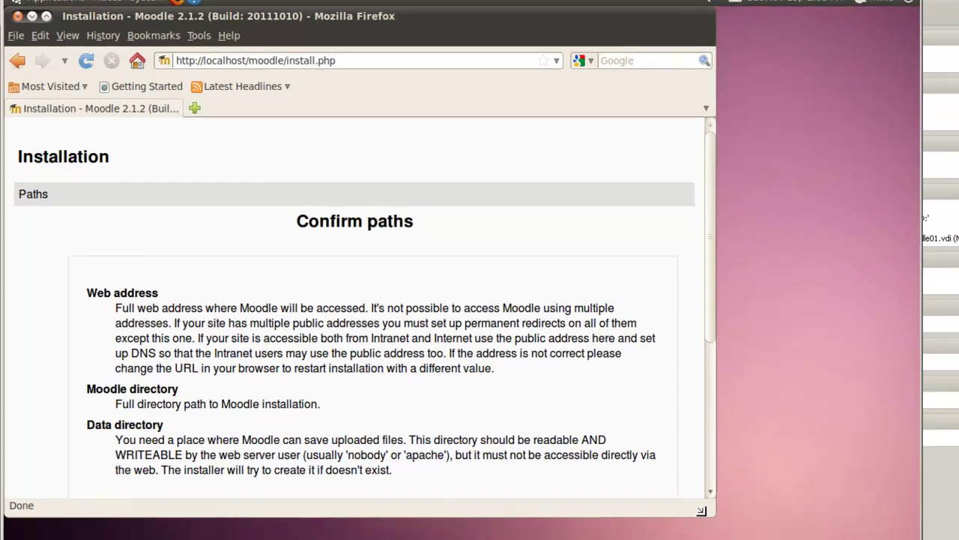
{"action": "left_click_drag", "start_coordinate": [720, 522], "coordinate": [761, 539]}
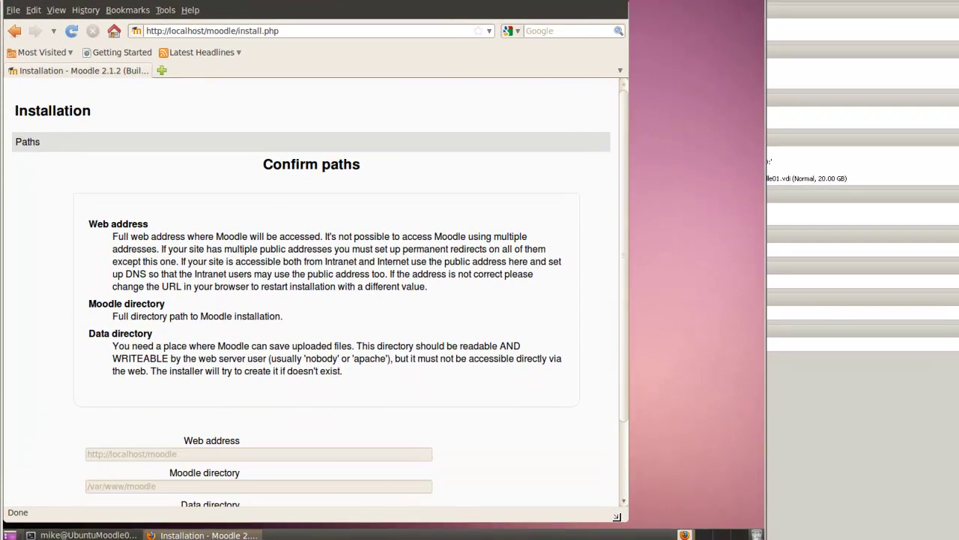
- Confirm the paths, keeping /var/moodledata as the data directory, and continue
{"action": "left_click_drag", "start_coordinate": [617, 517], "coordinate": [623, 523]}
{"action": "left_click_drag", "start_coordinate": [634, 412], "coordinate": [636, 455]}
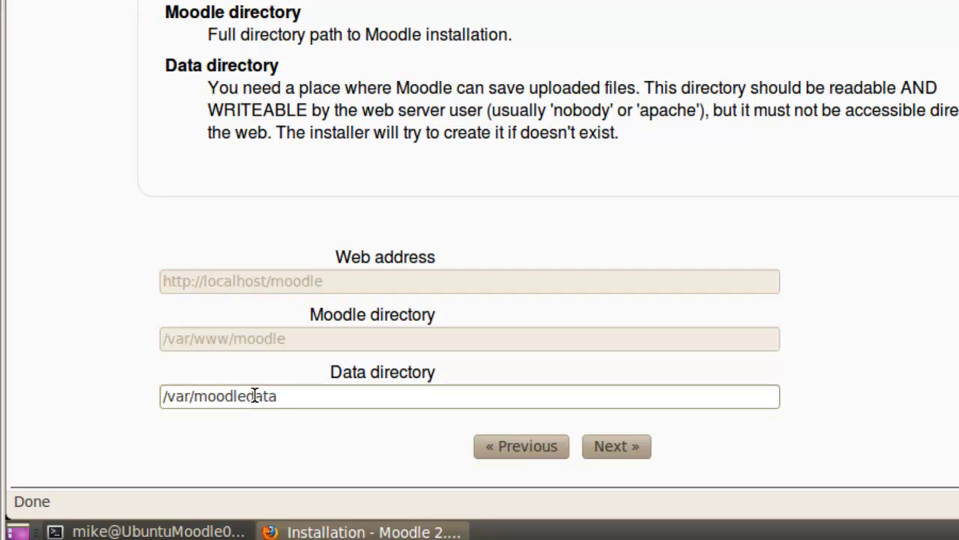
{"action": "left_click", "coordinate": [620, 449]}
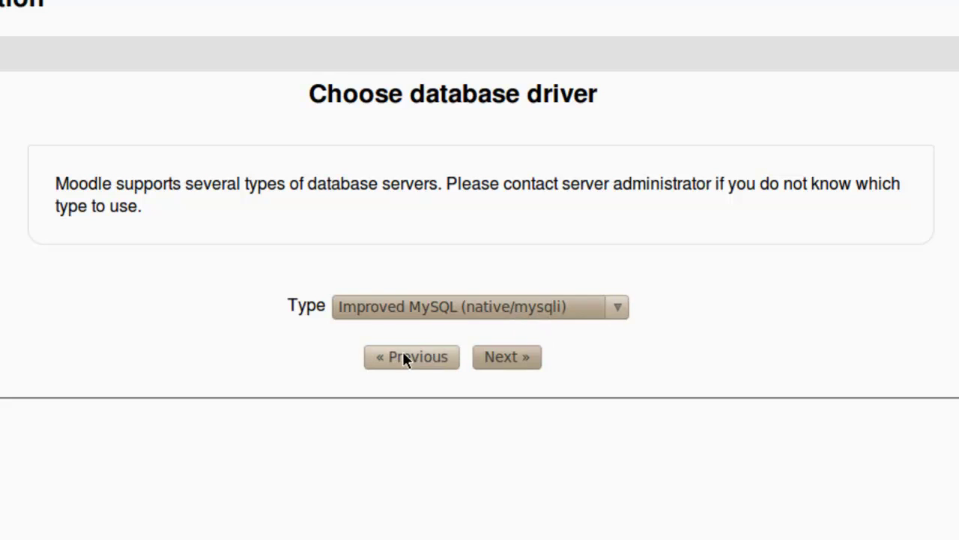
- Keep Improved MySQL (native/mysqli) as the database type and continue
{"action": "left_click", "coordinate": [619, 308]}
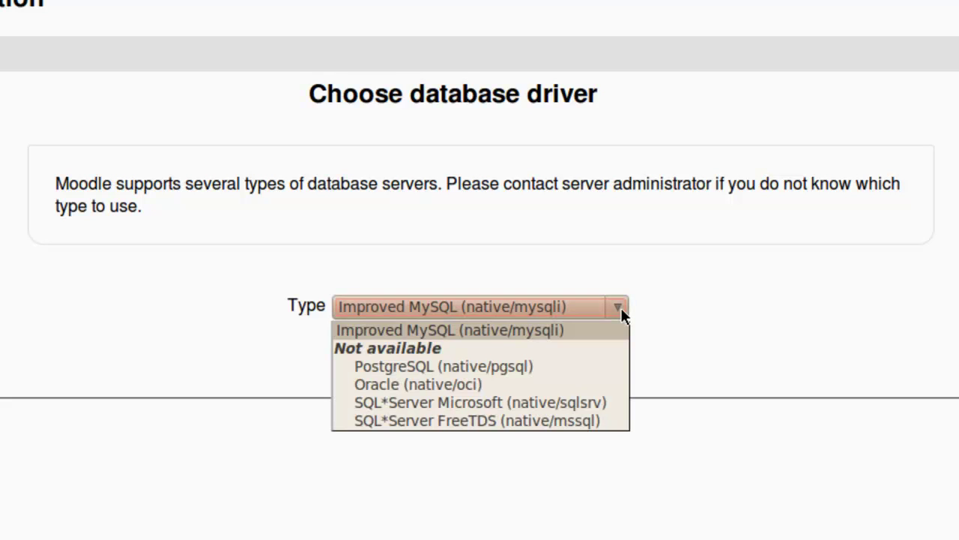
{"action": "left_click", "coordinate": [514, 330]}
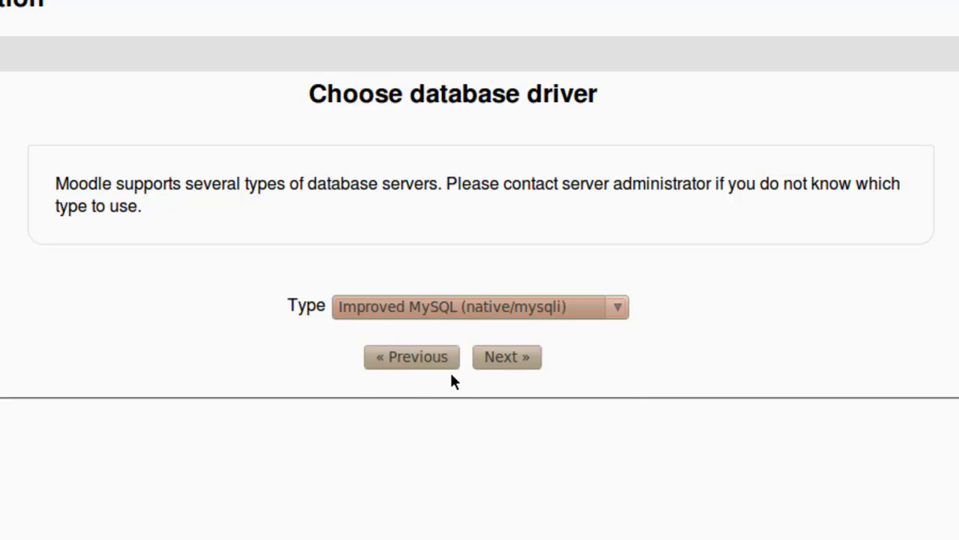
{"action": "left_click", "coordinate": [512, 356]}
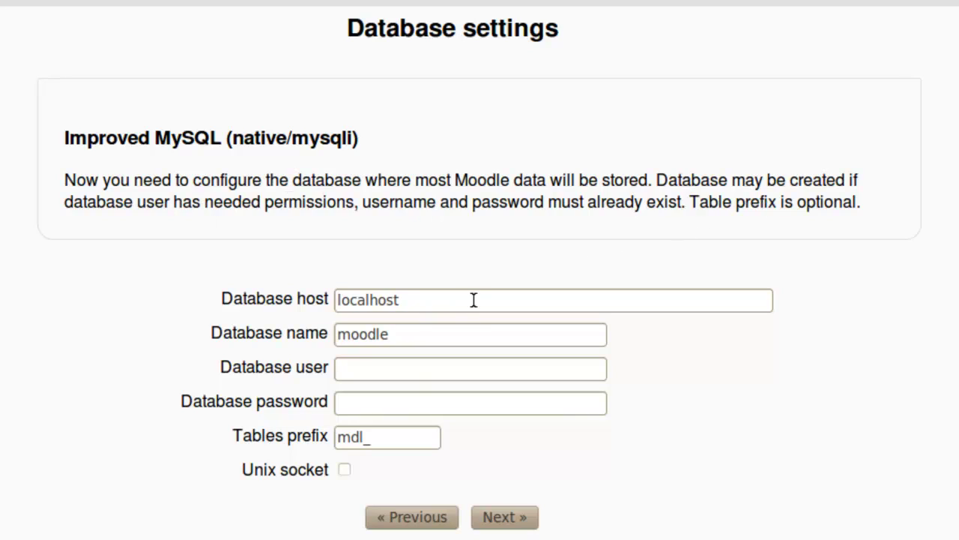
- Enter the database user name and its password, then submit the database settings
{"action": "left_click", "coordinate": [383, 367]}
{"action": "type", "text": "moodleuser"}
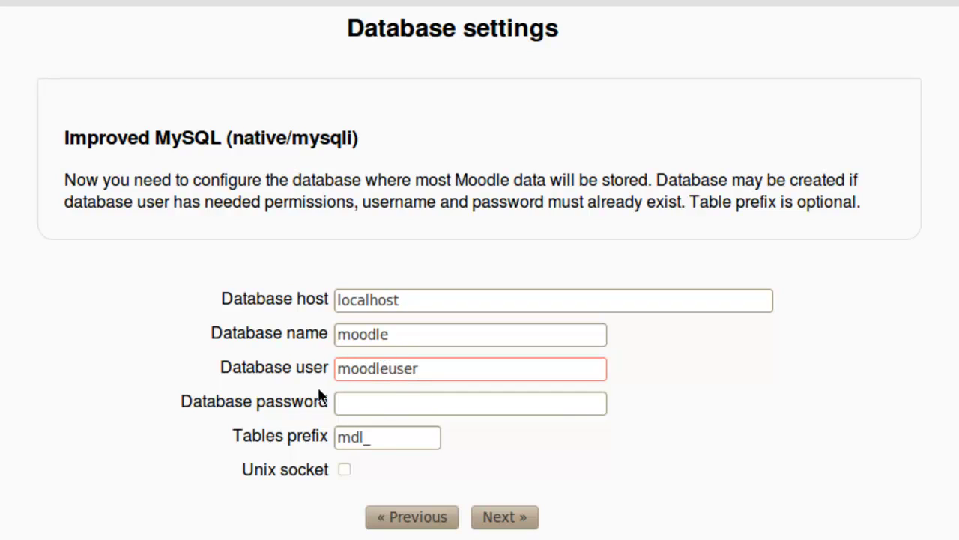
{"action": "left_click", "coordinate": [358, 404]}
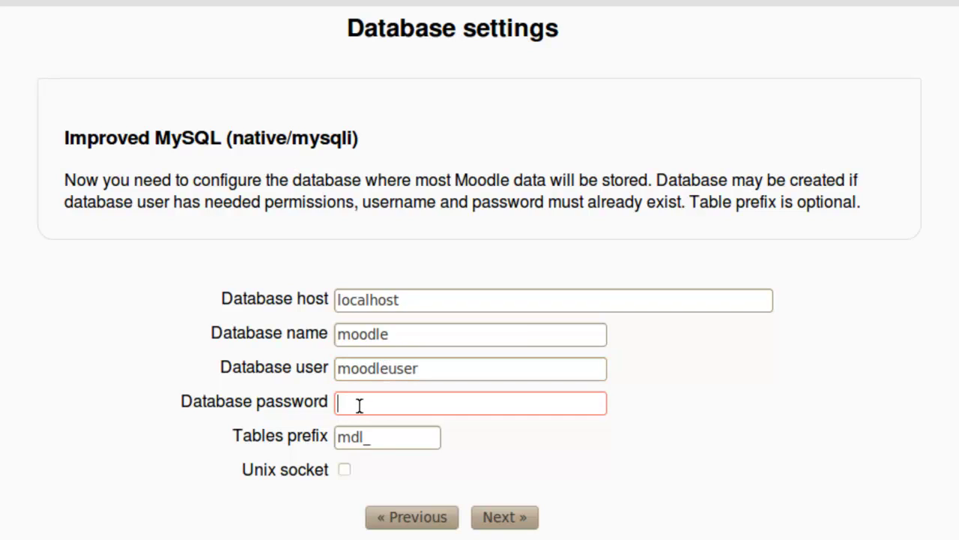
{"action": "type", "text": "moodle_"}
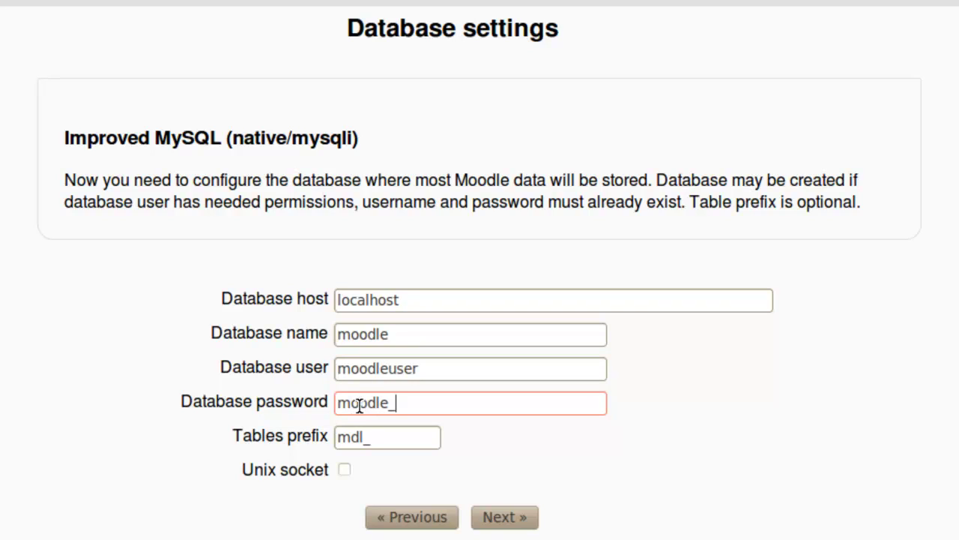
{"action": "type", "text": "asswrd"}
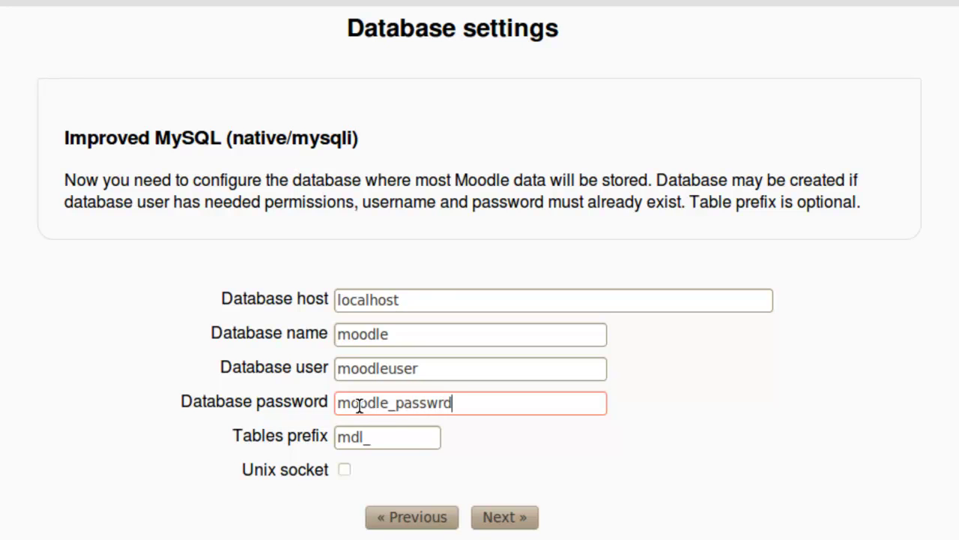
{"action": "left_click", "coordinate": [505, 517]}
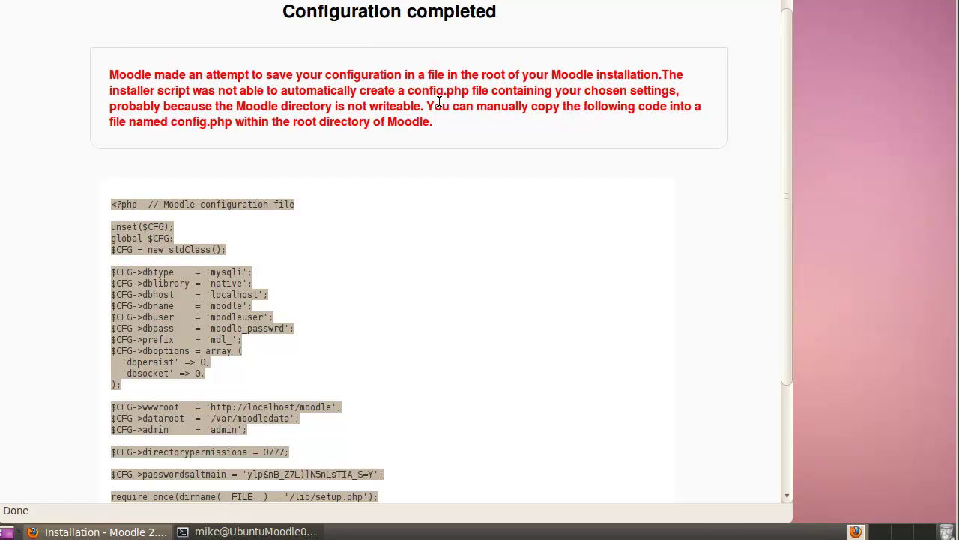
- Select and copy the generated config.php code from the Configuration completed page
{"action": "left_click_drag", "start_coordinate": [414, 90], "coordinate": [489, 92]}
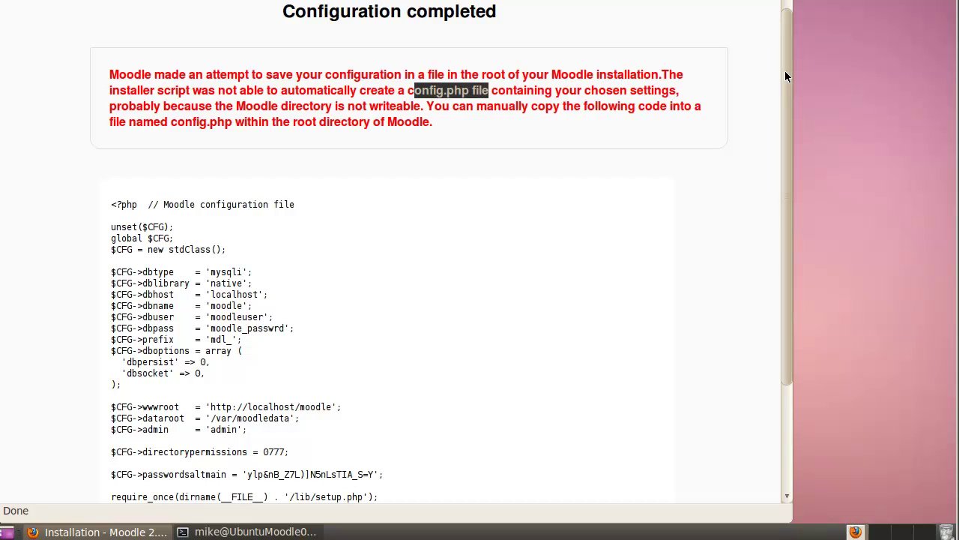
{"action": "left_click_drag", "start_coordinate": [785, 71], "coordinate": [784, 121]}
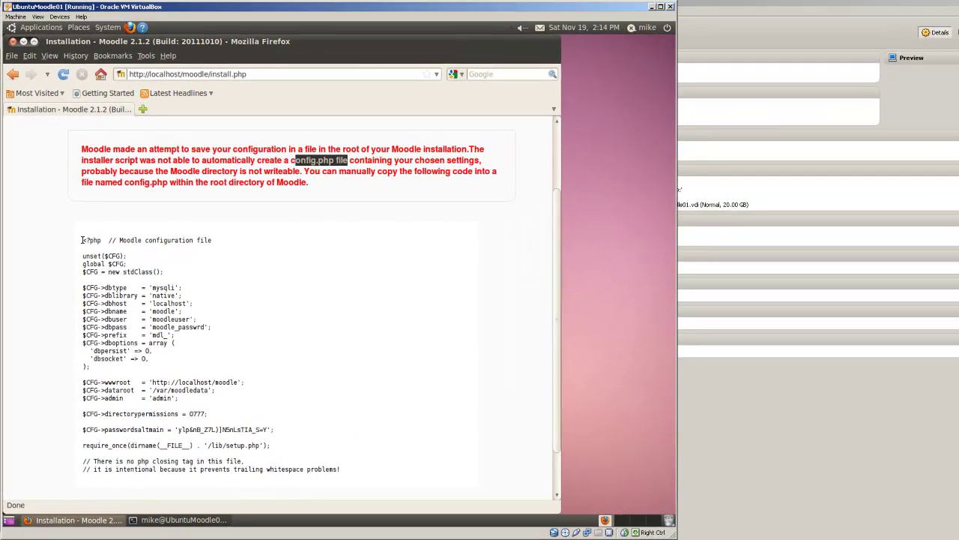
{"action": "left_click_drag", "start_coordinate": [82, 240], "coordinate": [340, 469]}
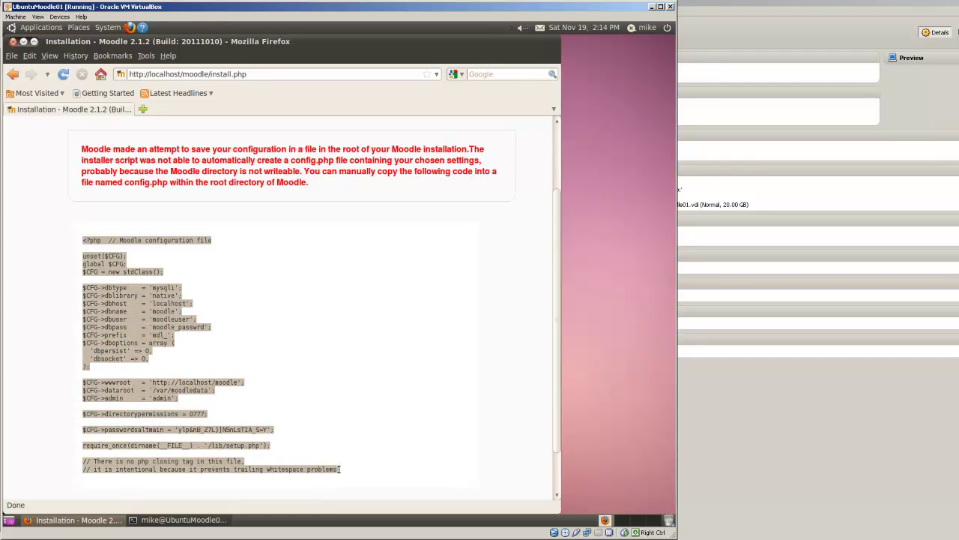
{"action": "right_click", "coordinate": [123, 311]}
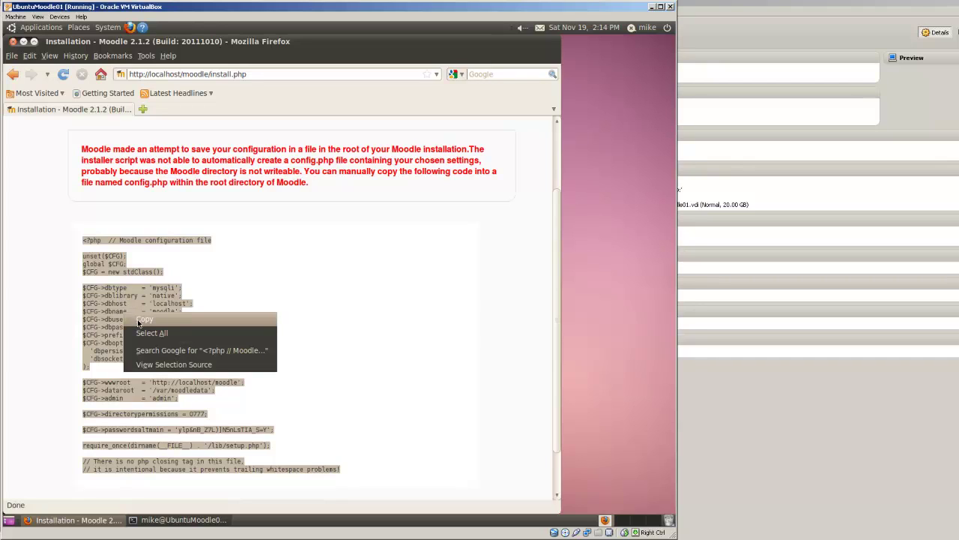
{"action": "left_click", "coordinate": [142, 320]}
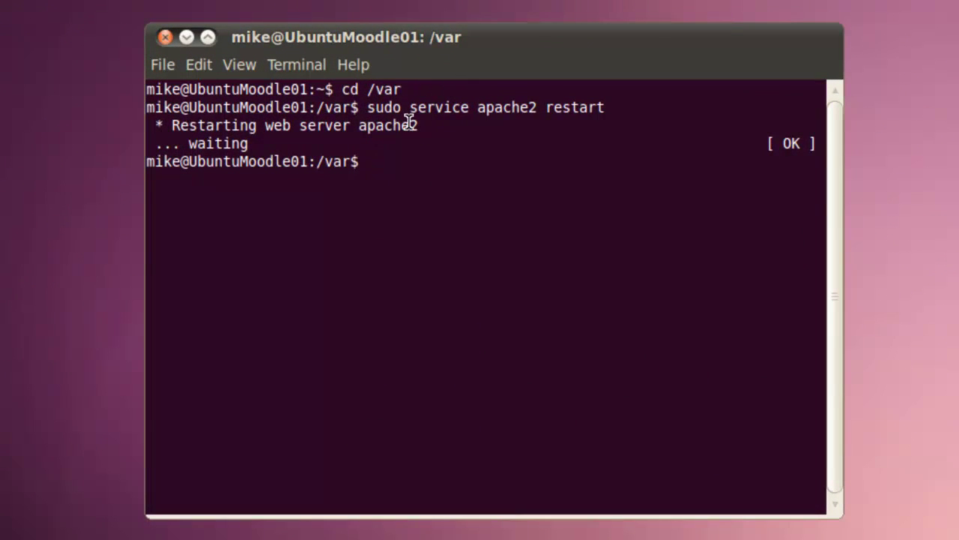
- Change into /var/www/moodle and open a new config.php in nano with sudo
{"action": "type", "text": "cd /var/"}
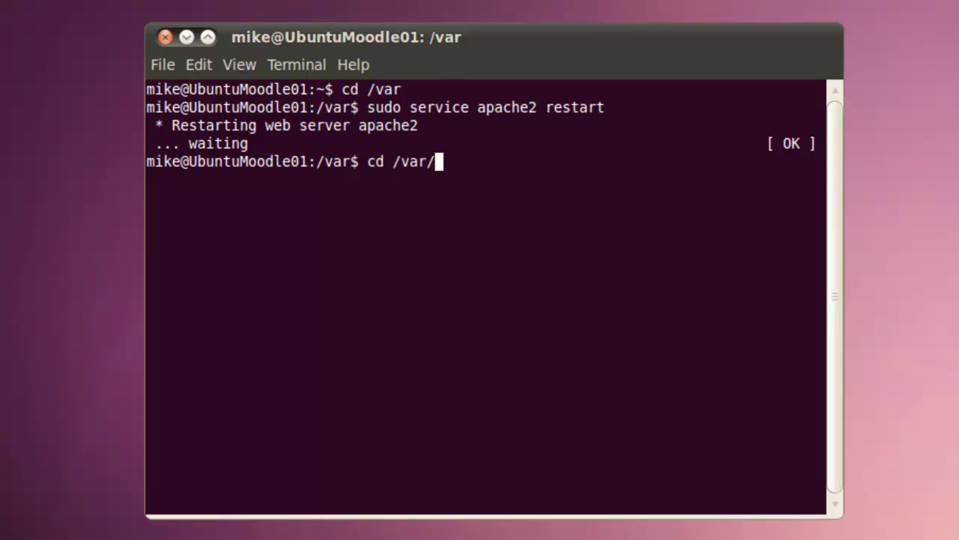
{"action": "type", "text": "wwww/mood"}
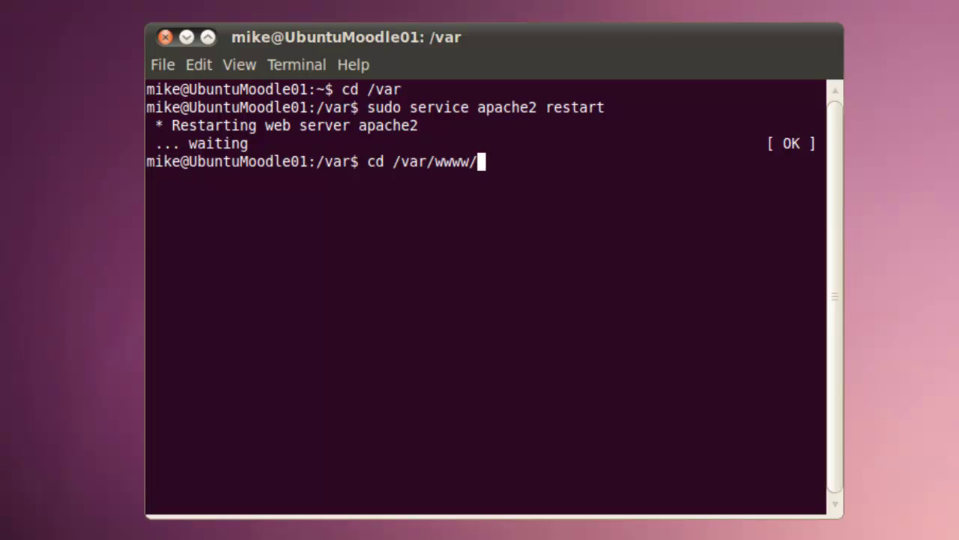
{"action": "type", "text": "le"}
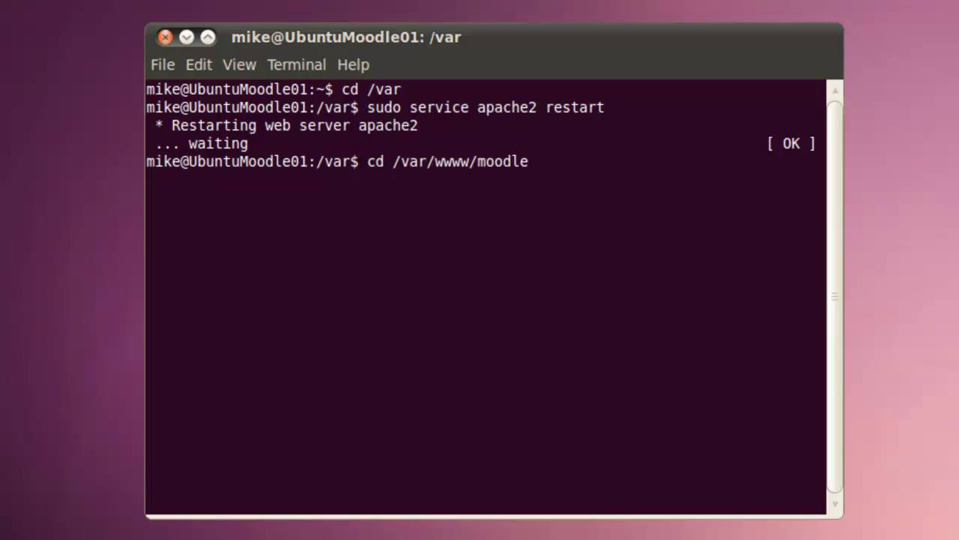
{"action": "key", "text": "Return"}
{"action": "type", "text": "cd "}
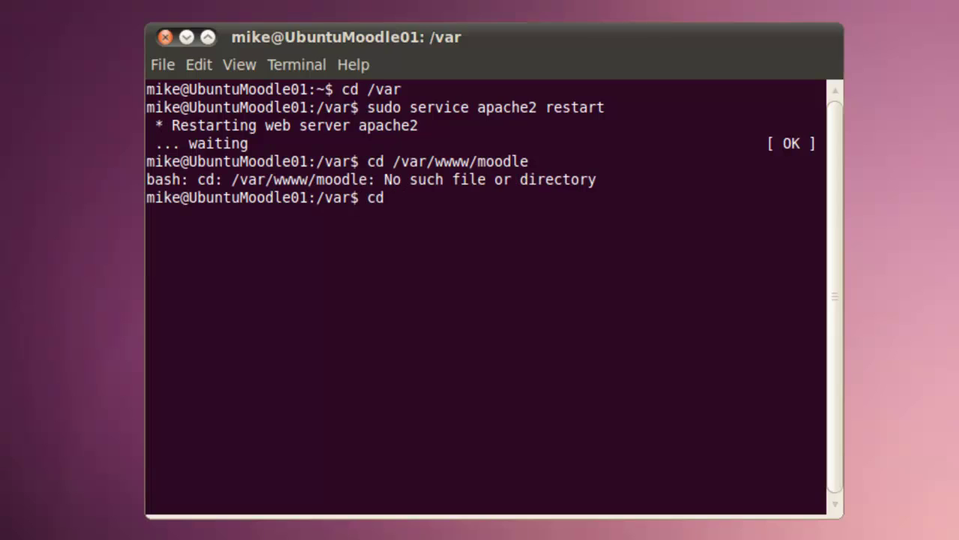
{"action": "type", "text": "www"}
{"action": "key", "text": "Return"}
{"action": "type", "text": "cd m"}
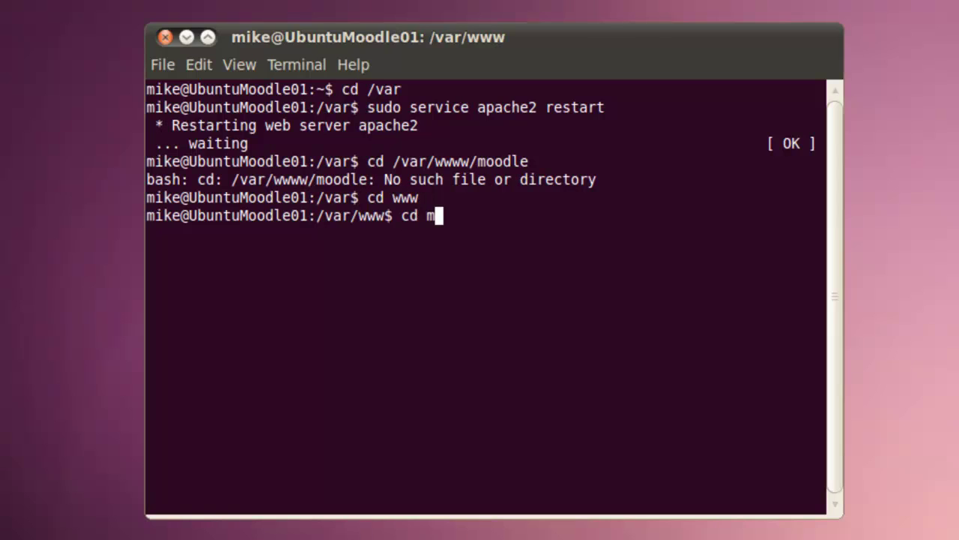
{"action": "type", "text": "oodle"}
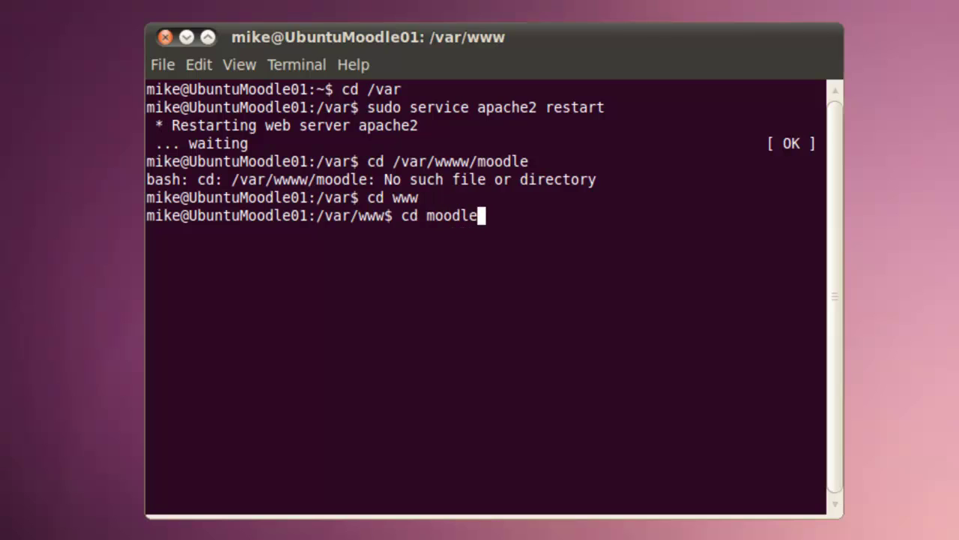
{"action": "key", "text": "Return"}
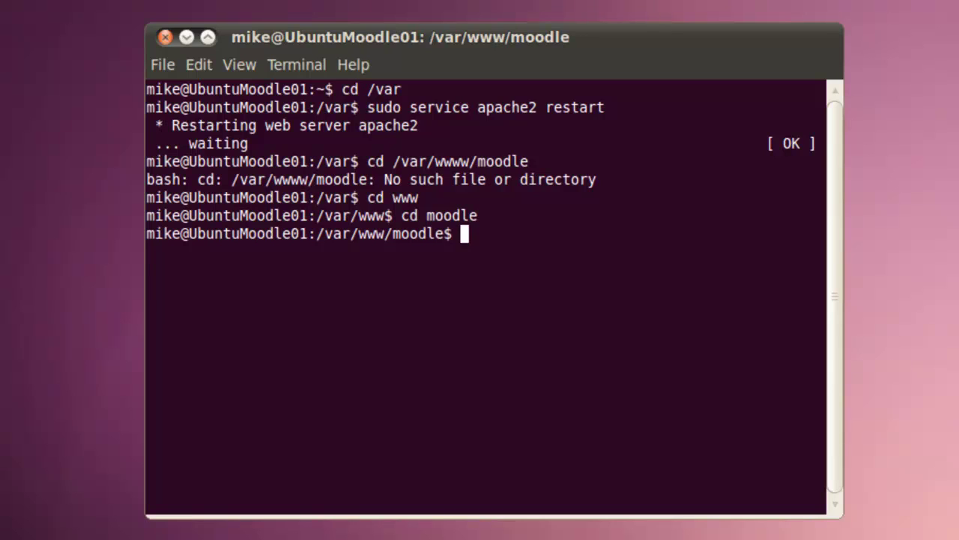
{"action": "type", "text": "sudo nano"}
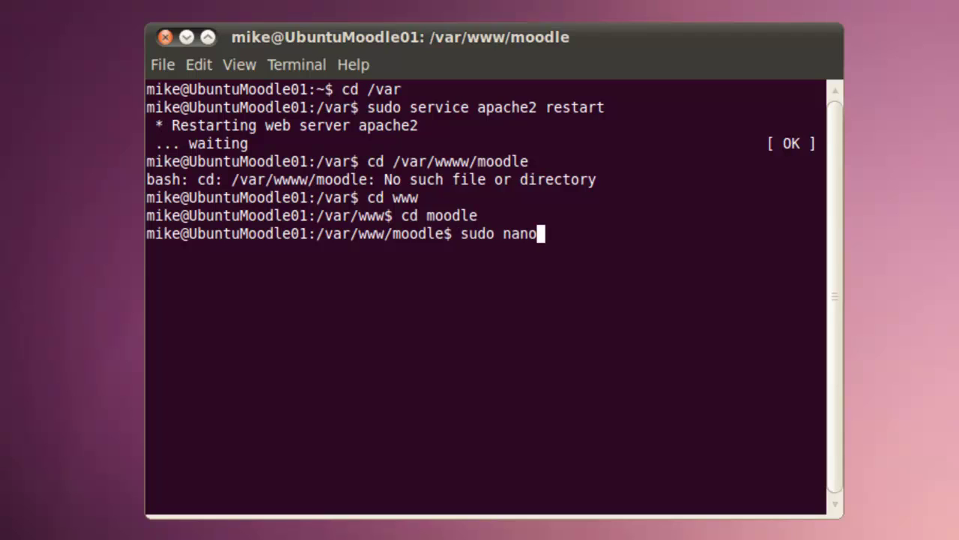
{"action": "type", "text": " config"}
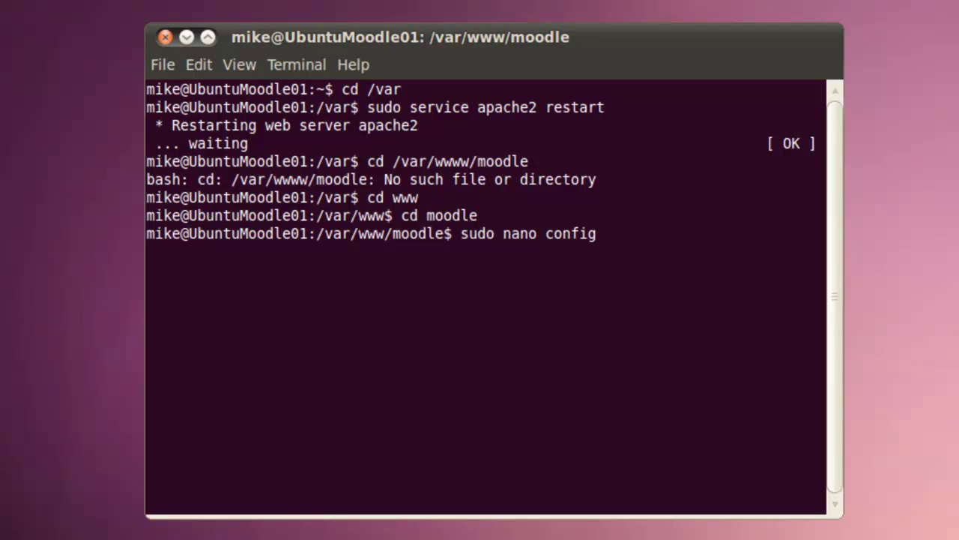
{"action": "type", "text": ".php"}
{"action": "key", "text": "Return"}
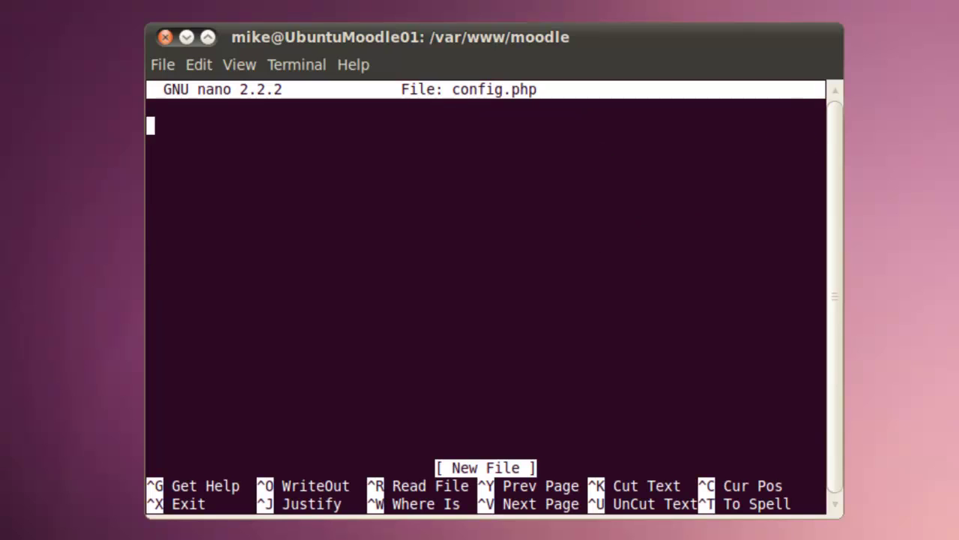
- Paste the copied Moodle configuration into config.php, then save and exit nano
{"action": "right_click", "coordinate": [162, 126]}
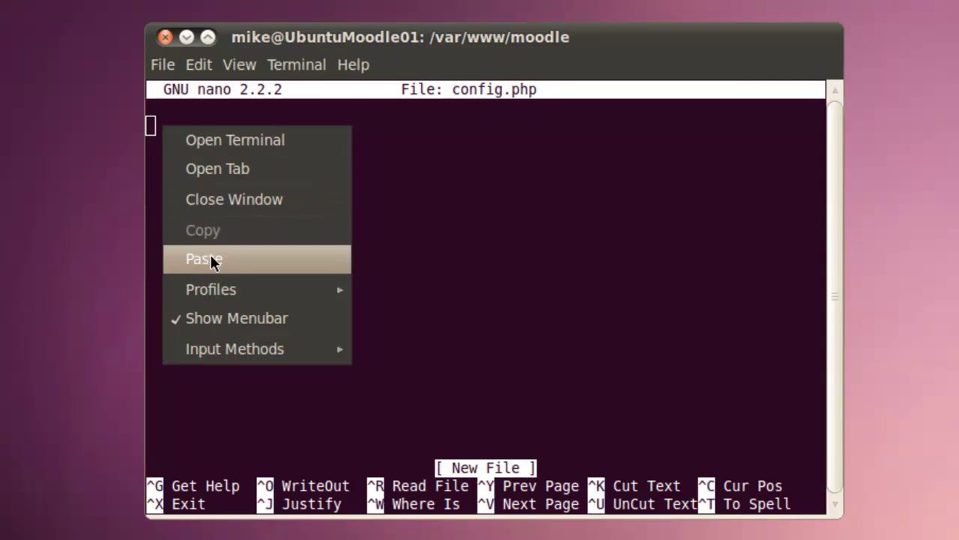
{"action": "left_click", "coordinate": [213, 259]}
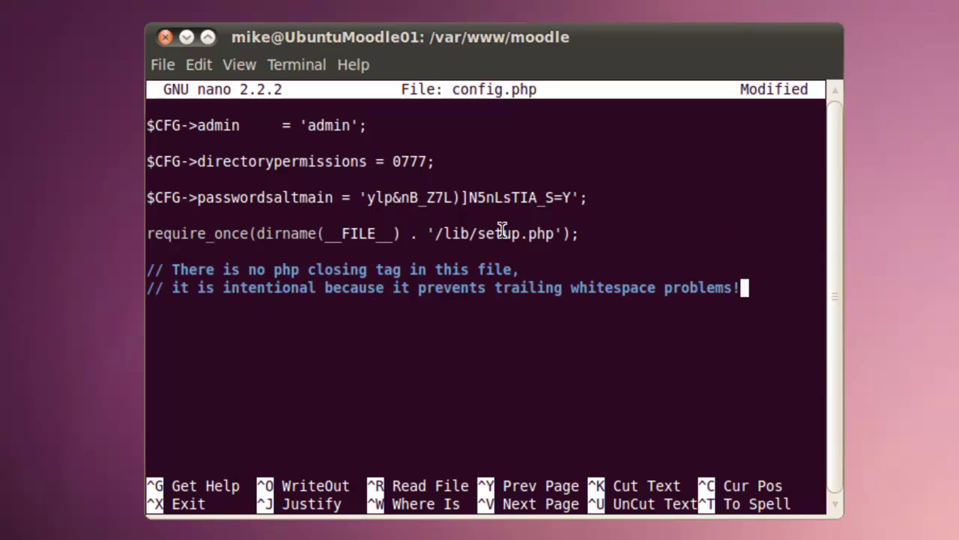
{"action": "key", "text": "Up"}
{"action": "key", "text": "Up"}
{"action": "key", "text": "Up"}
{"action": "key", "text": "Up"}
{"action": "key", "text": "Up"}
{"action": "key", "text": "Up"}
{"action": "key", "text": "Up"}
{"action": "key", "text": "Up"}
{"action": "key", "text": "Up"}
{"action": "key", "text": "Up"}
{"action": "key", "text": "Up"}
{"action": "key", "text": "Up"}
{"action": "key", "text": "Up"}
{"action": "key", "text": "Up"}
{"action": "key", "text": "Up"}
{"action": "key", "text": "Up"}
{"action": "key", "text": "Up"}
{"action": "key", "text": "Up"}
{"action": "key", "text": "Up"}
{"action": "key", "text": "Up"}
{"action": "key", "text": "Up"}
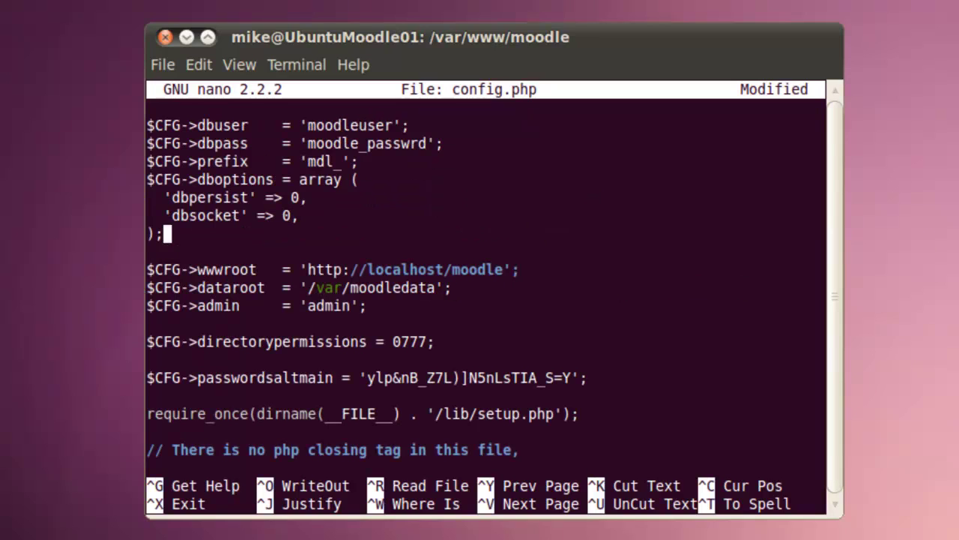
{"action": "key", "text": "Up"}
{"action": "key", "text": "Up"}
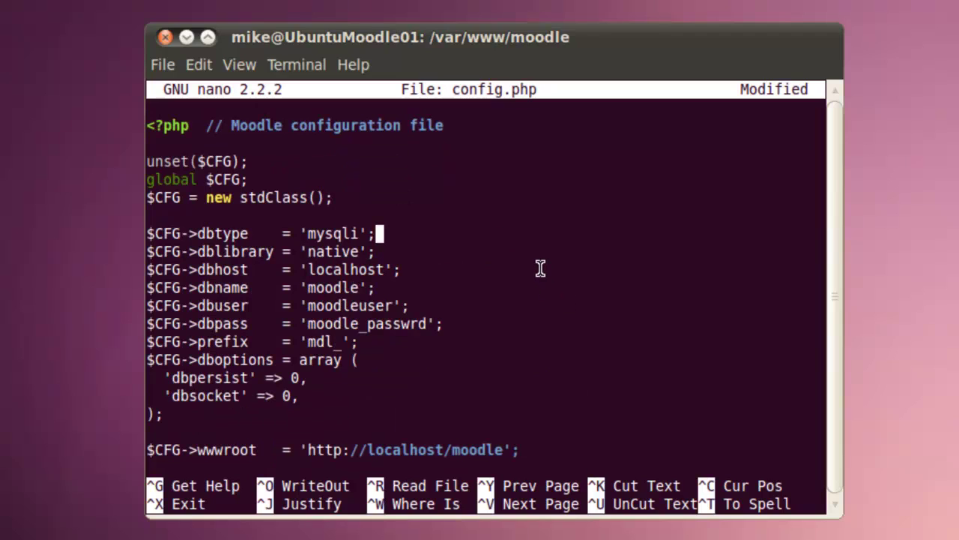
{"action": "key", "text": "ctrl+x"}
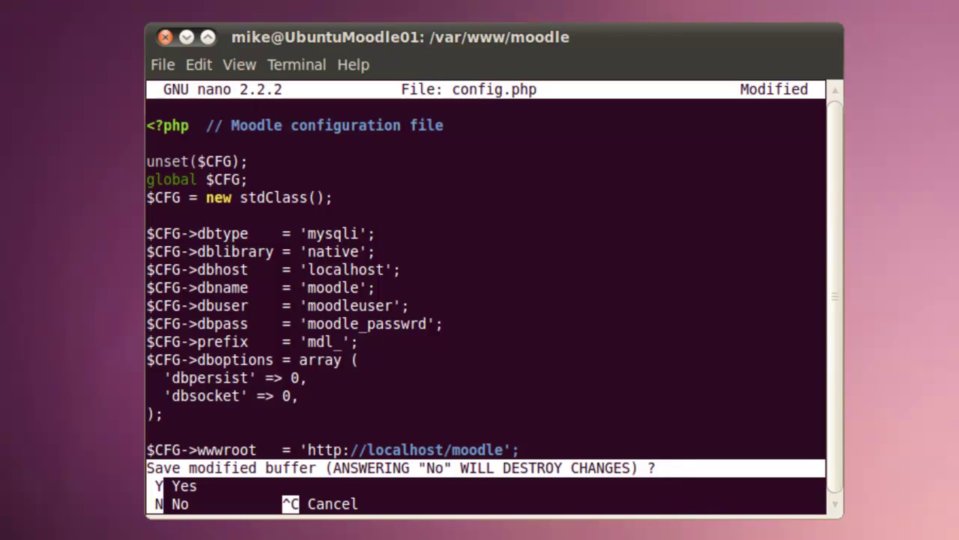
{"action": "key", "text": "y"}
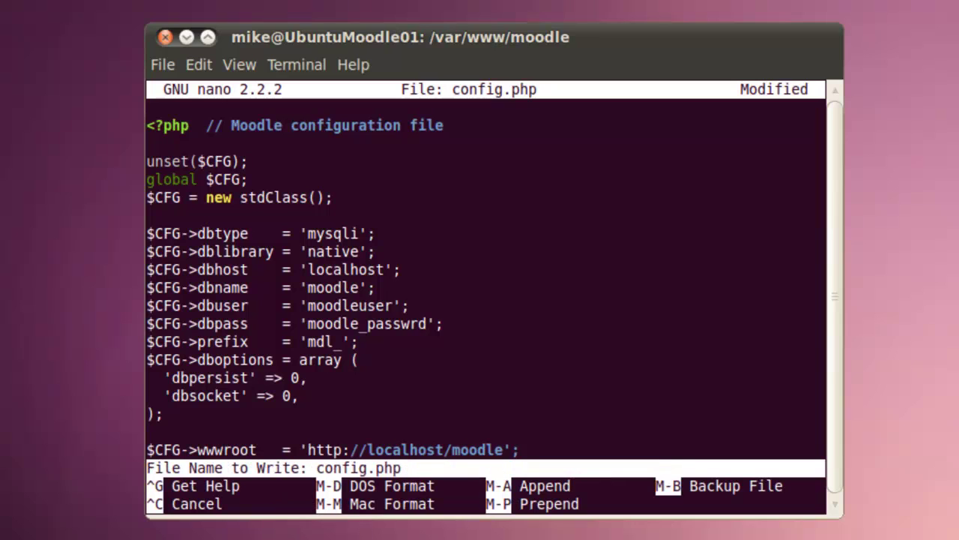
{"action": "key", "text": "Return"}
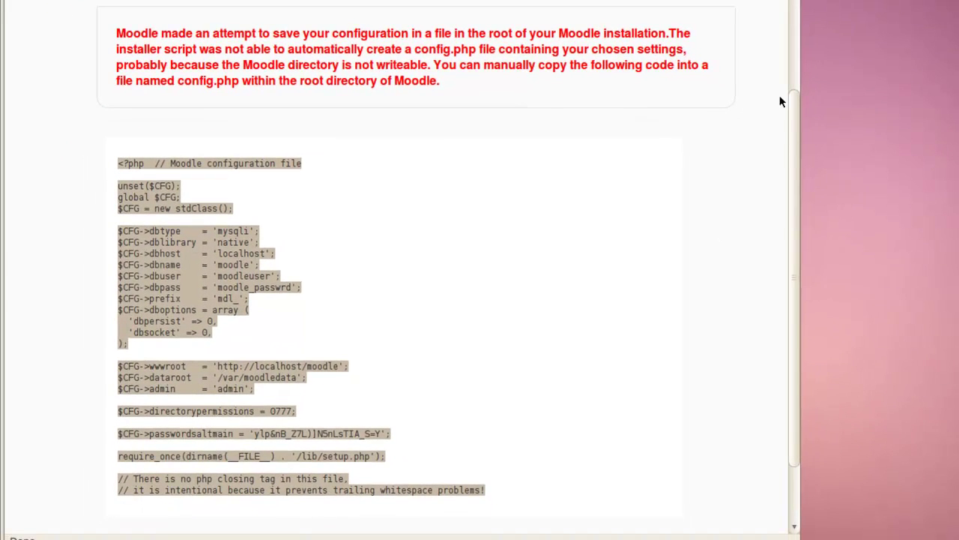
- Scroll past the config code and continue to the copyright notice
{"action": "left_click_drag", "start_coordinate": [792, 115], "coordinate": [807, 239]}
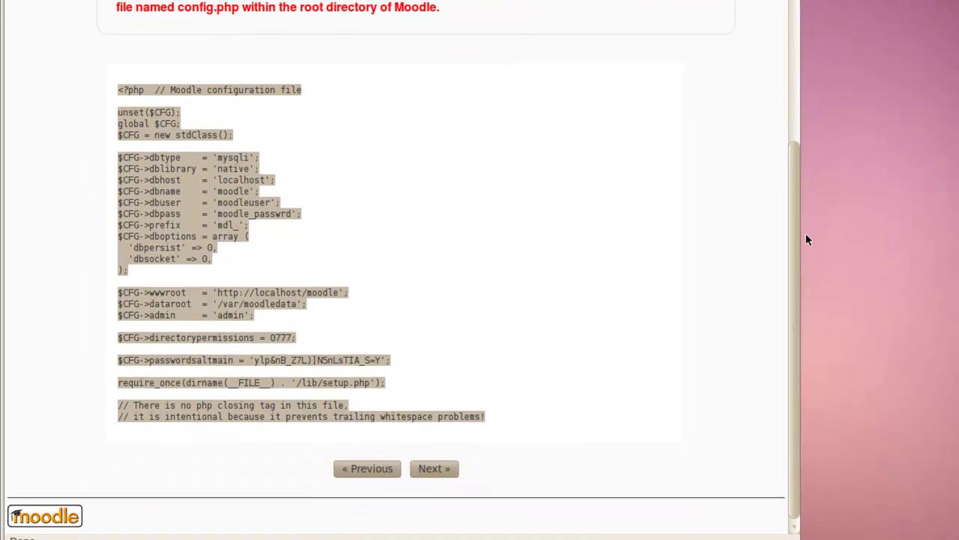
{"action": "left_click", "coordinate": [436, 468]}
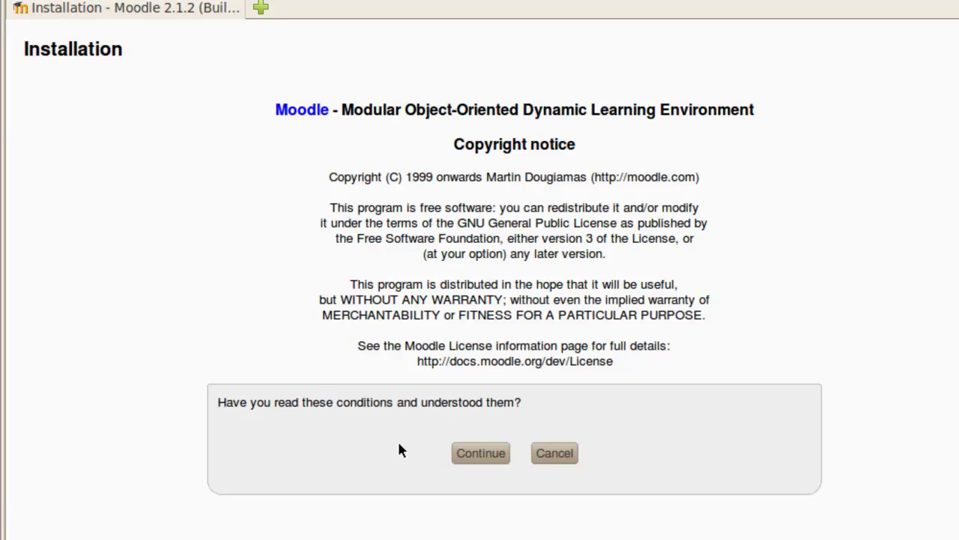
- Accept the copyright notice, pass the server checks, and begin the system installation
{"action": "left_click", "coordinate": [489, 460]}
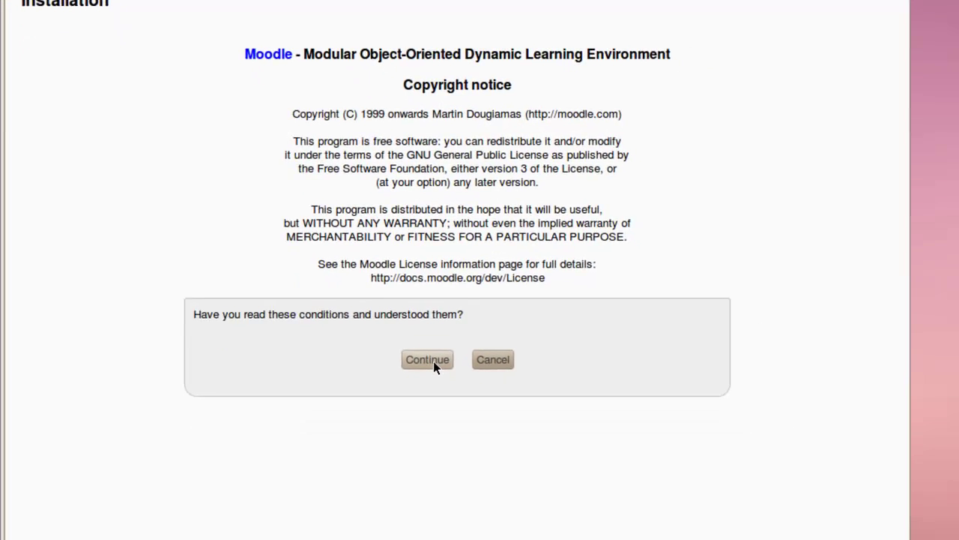
{"action": "left_click", "coordinate": [428, 359]}
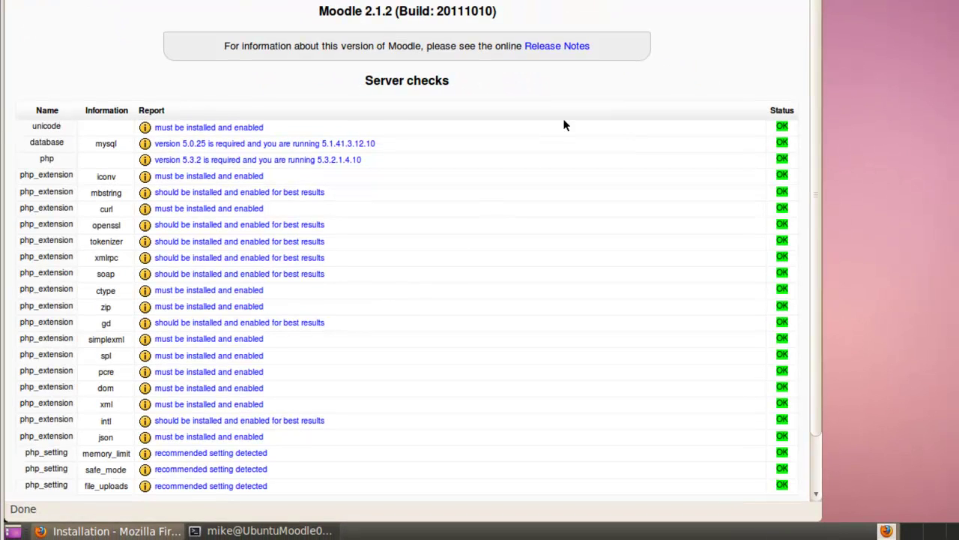
{"action": "left_click_drag", "start_coordinate": [817, 9], "coordinate": [817, 63]}
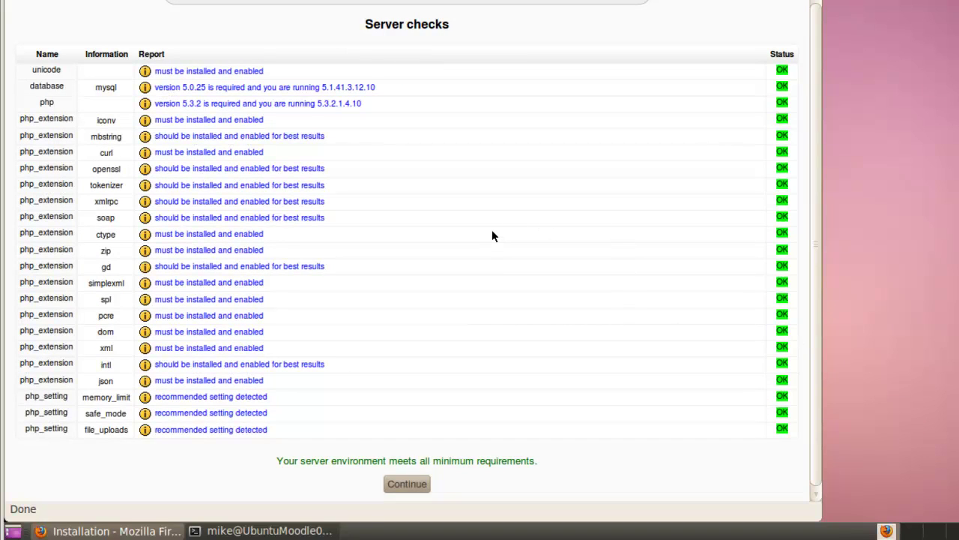
{"action": "left_click", "coordinate": [409, 484]}
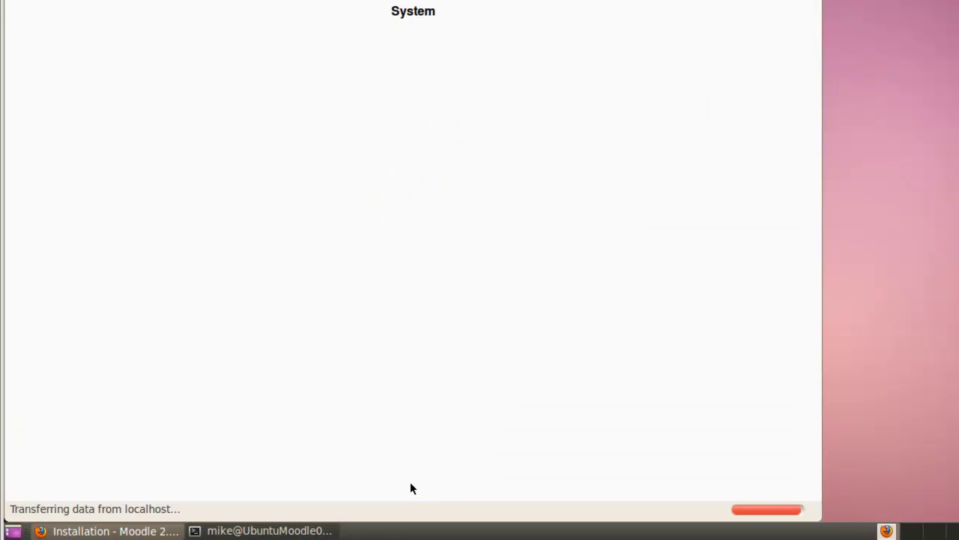
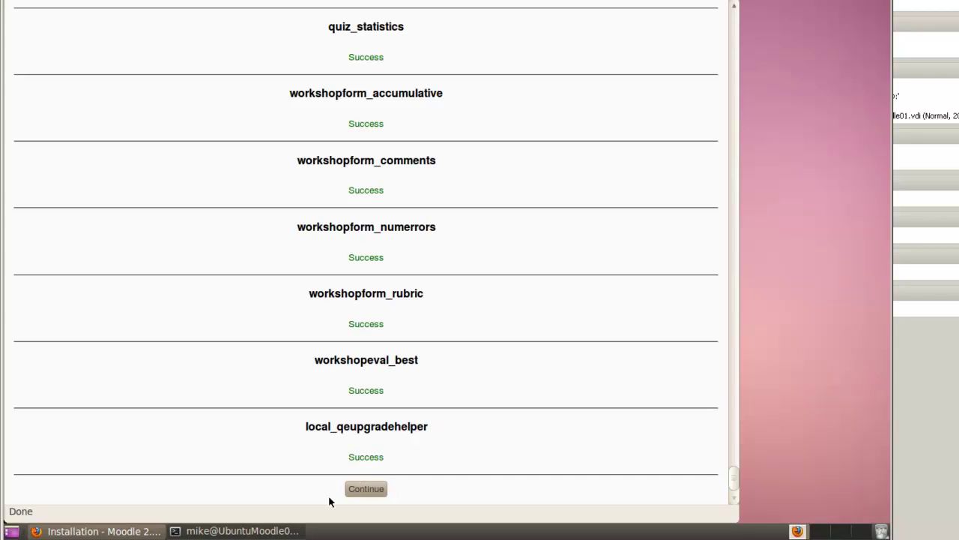
- Finish the plugin installation and begin editing the administrator username field
{"action": "left_click", "coordinate": [367, 489]}
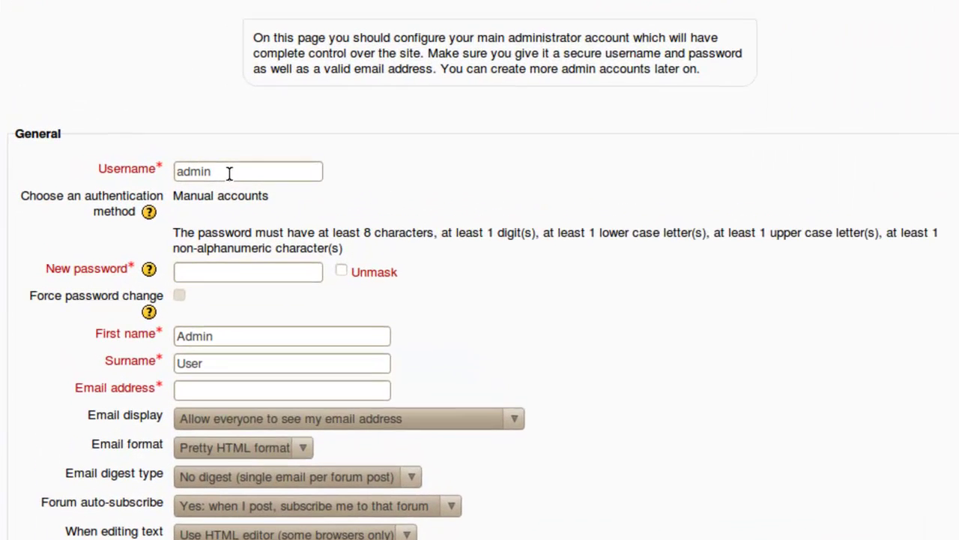
{"action": "left_click", "coordinate": [229, 169]}
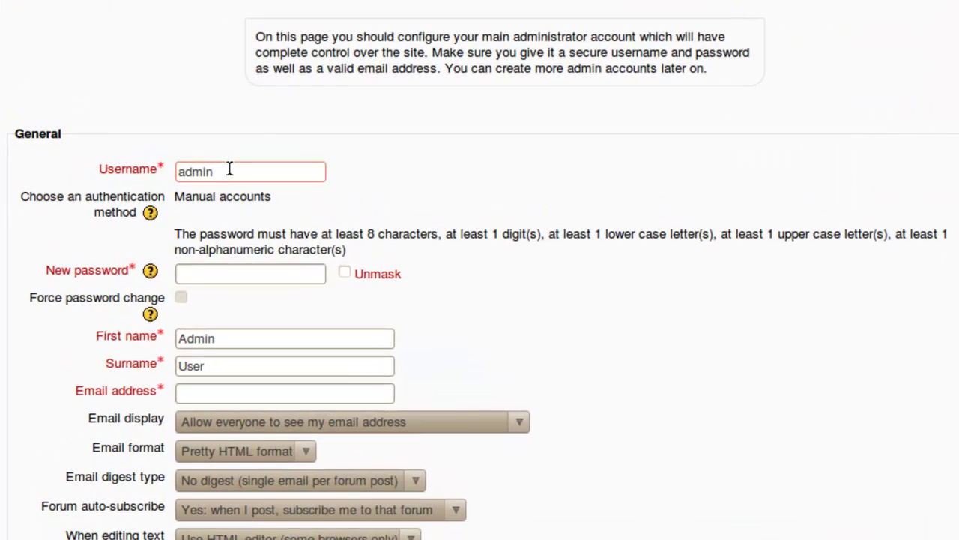
- Replace the default admin username with a custom one and enter a new password
{"action": "key", "text": "BackSpace"}
{"action": "key", "text": "BackSpace"}
{"action": "key", "text": "BackSpace"}
{"action": "key", "text": "BackSpace"}
{"action": "key", "text": "BackSpace"}
{"action": "type", "text": "mike"}
{"action": "key", "text": "Tab"}
{"action": "key", "text": "Tab"}
{"action": "key", "text": "Tab"}
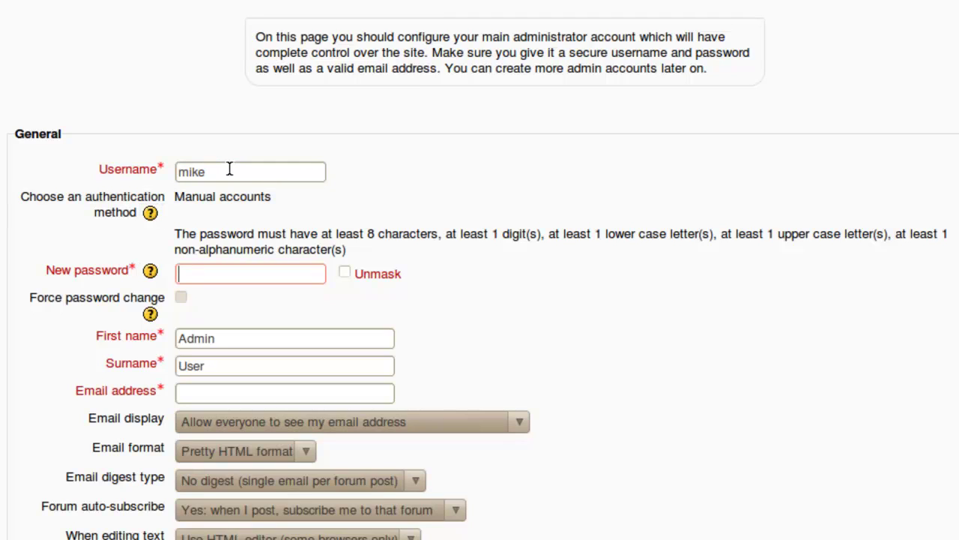
{"action": "type", "text": "Pass"}
{"action": "key", "text": "BackSpace"}
{"action": "key", "text": "BackSpace"}
{"action": "key", "text": "BackSpace"}
{"action": "key", "text": "BackSpace"}
{"action": "type", "text": "*****"}
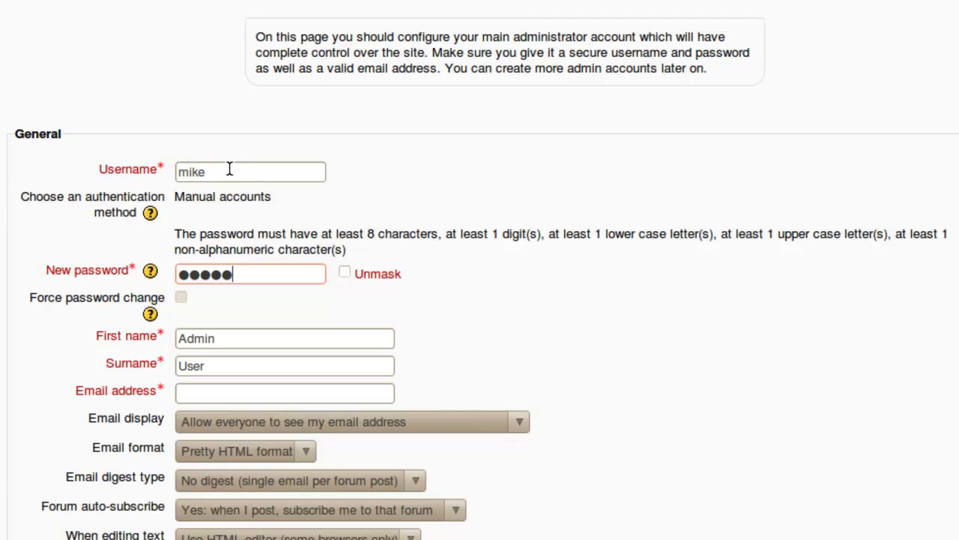
{"action": "type", "text": "***"}
- Fill in the administrator's first name, surname and e-mail address
{"action": "left_click", "coordinate": [217, 339]}
{"action": "key", "text": "BackSpace"}
{"action": "key", "text": "BackSpace"}
{"action": "key", "text": "BackSpace"}
{"action": "key", "text": "BackSpace"}
{"action": "key", "text": "BackSpace"}
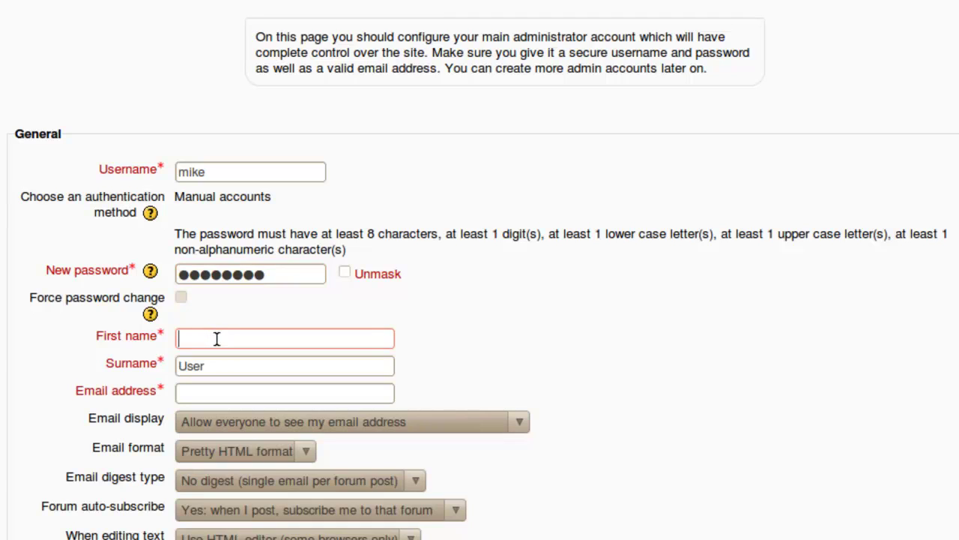
{"action": "key", "text": "Tab"}
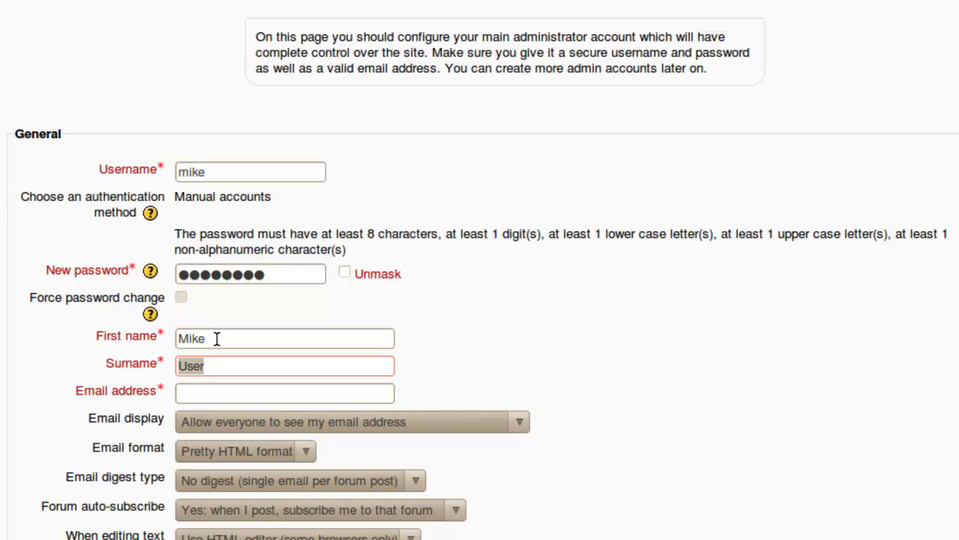
{"action": "left_click", "coordinate": [202, 395]}
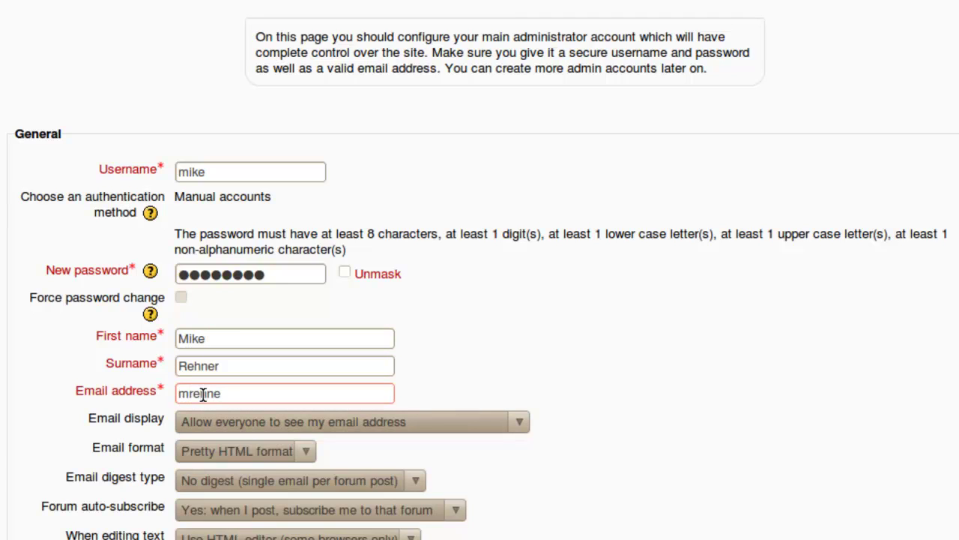
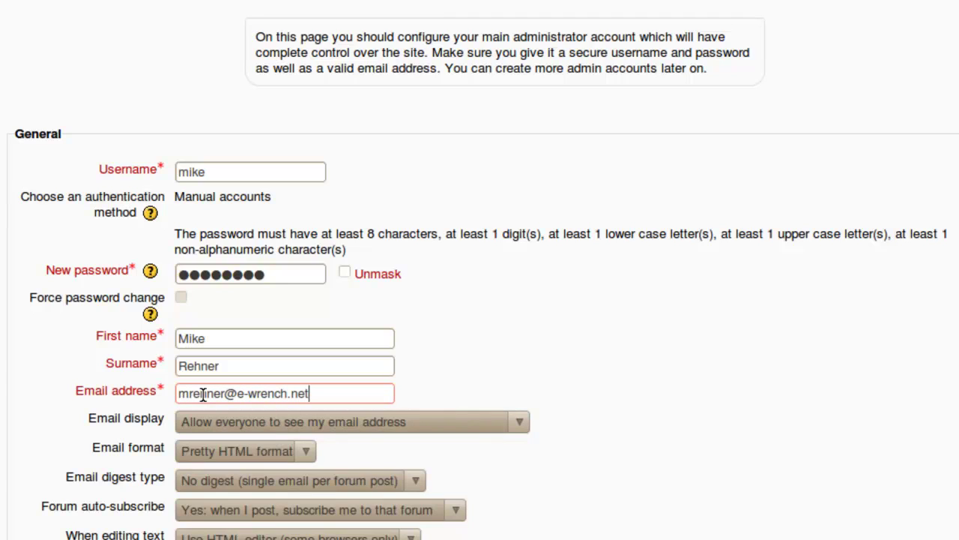
{"action": "scroll", "coordinate": [940, 214], "scroll_direction": "down", "scroll_amount": 5}
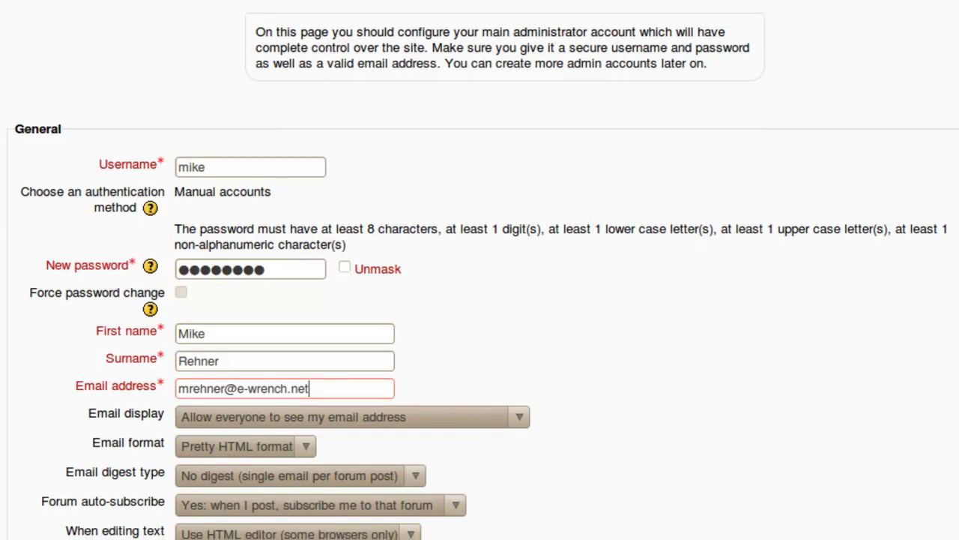
- Enter the administrator's city, pick United States as country, and update the profile
{"action": "scroll", "coordinate": [392, 244], "scroll_direction": "down", "scroll_amount": 2}
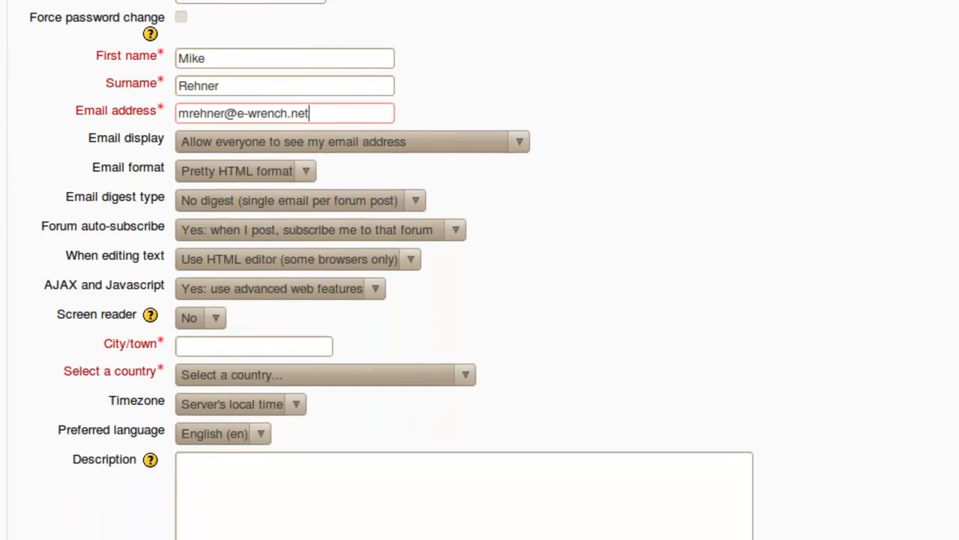
{"action": "left_click", "coordinate": [192, 343]}
{"action": "type", "text": "Columbu"}
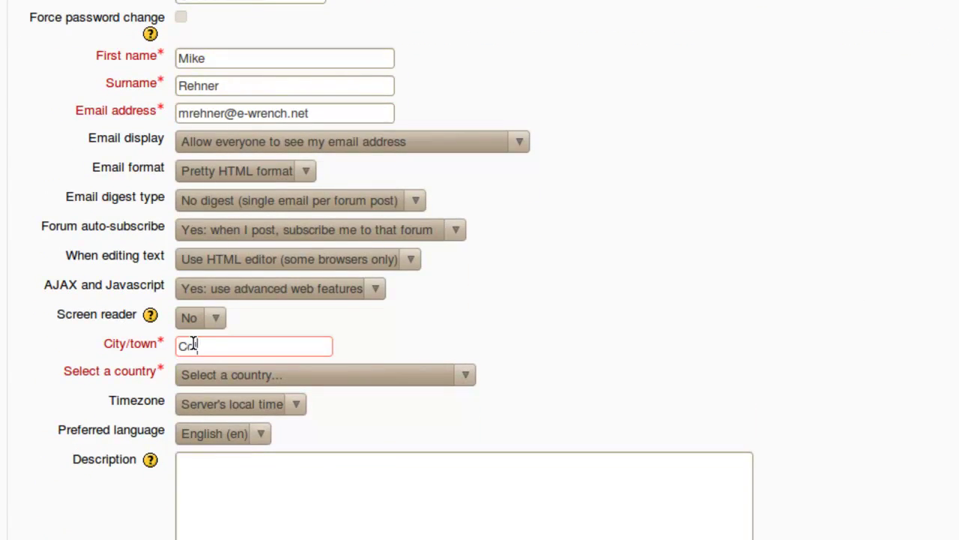
{"action": "type", "text": "s"}
{"action": "left_click", "coordinate": [468, 376]}
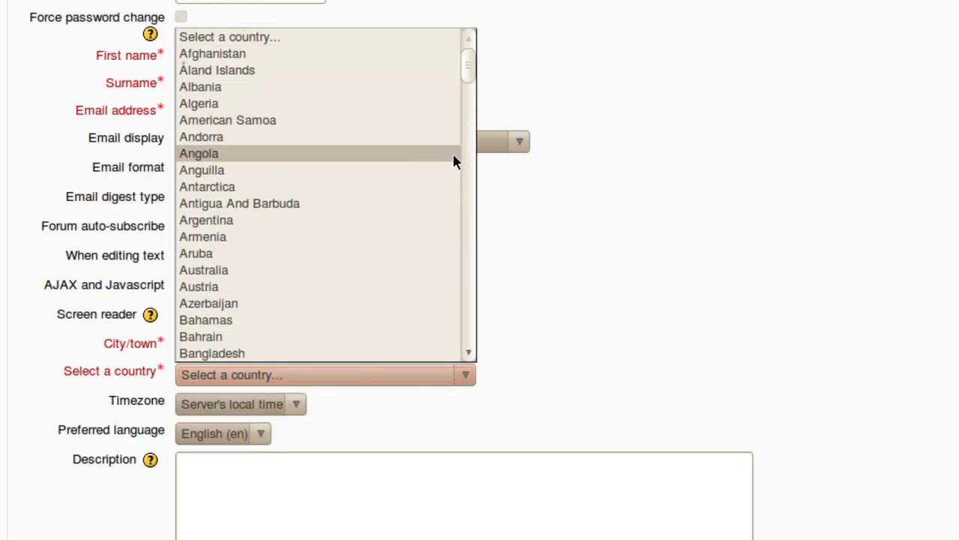
{"action": "left_click_drag", "start_coordinate": [465, 71], "coordinate": [469, 322]}
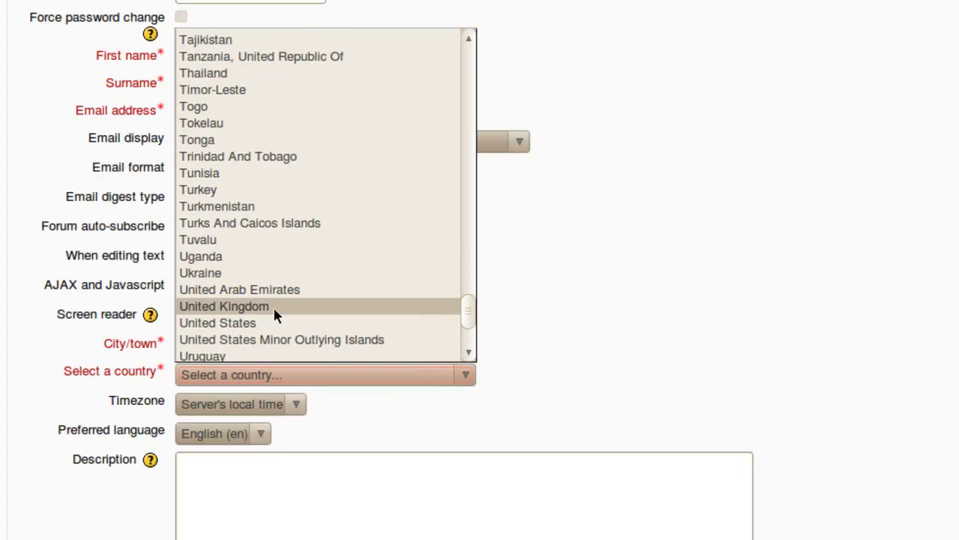
{"action": "left_click", "coordinate": [207, 332]}
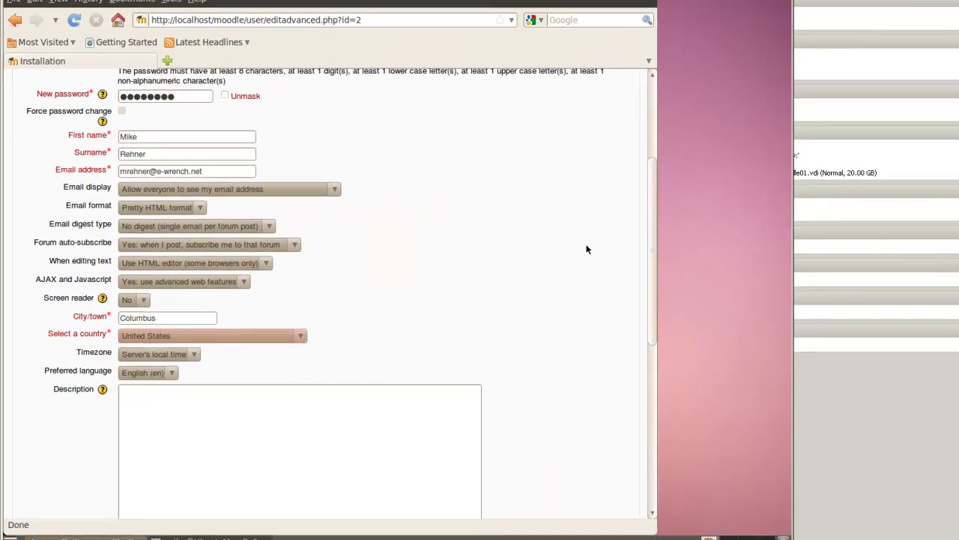
{"action": "left_click_drag", "start_coordinate": [651, 189], "coordinate": [750, 359]}
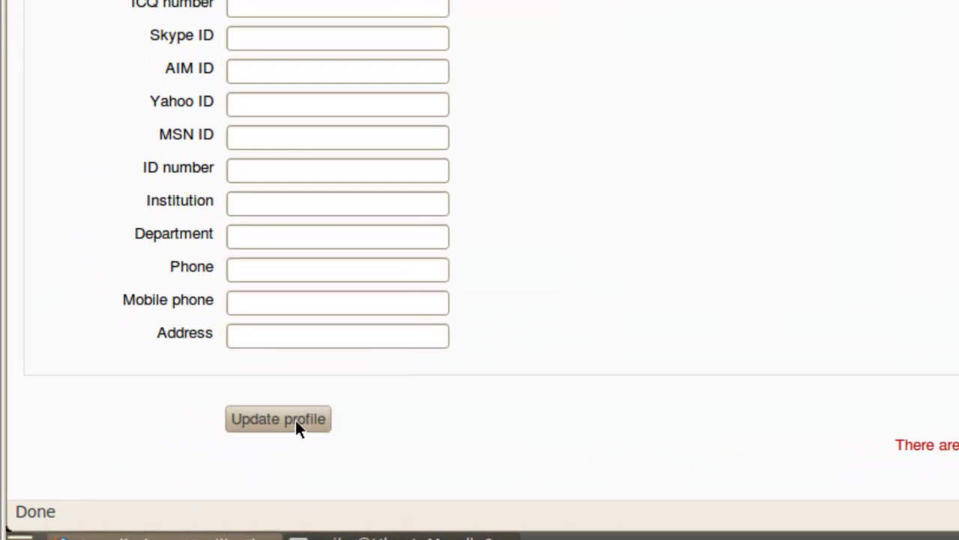
{"action": "left_click", "coordinate": [296, 419]}
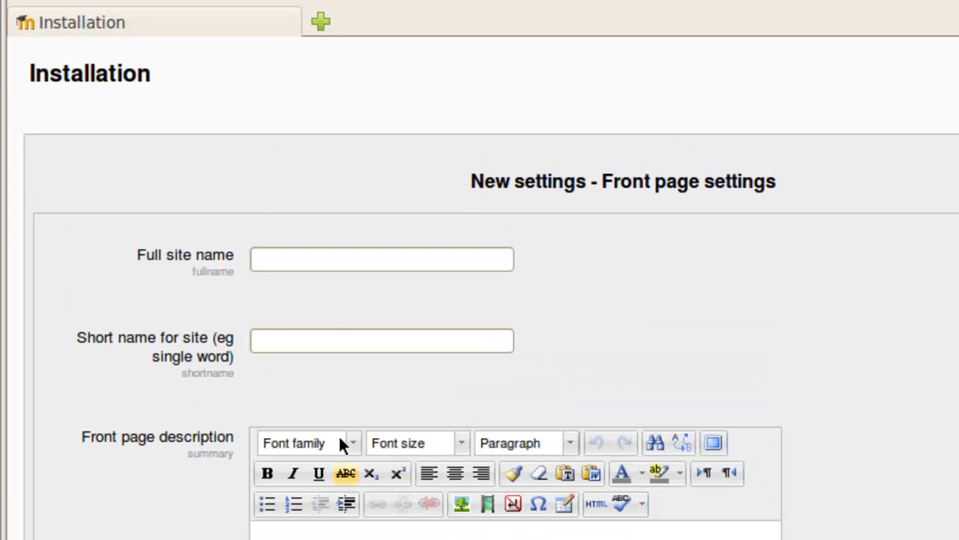
- Name the site 'My Personal Moodle' with short name 'mpm' and save the front page settings
{"action": "left_click", "coordinate": [296, 258]}
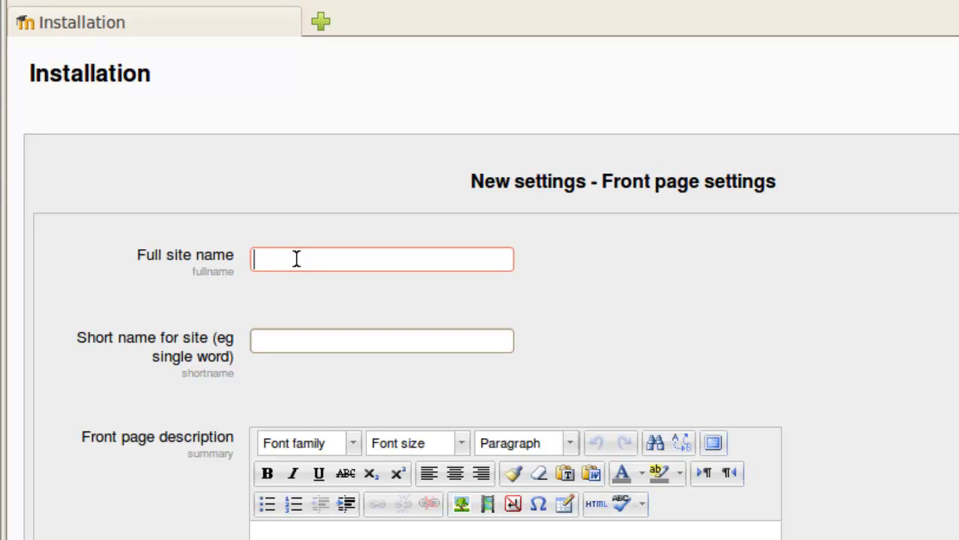
{"action": "type", "text": "My Personal Moo"}
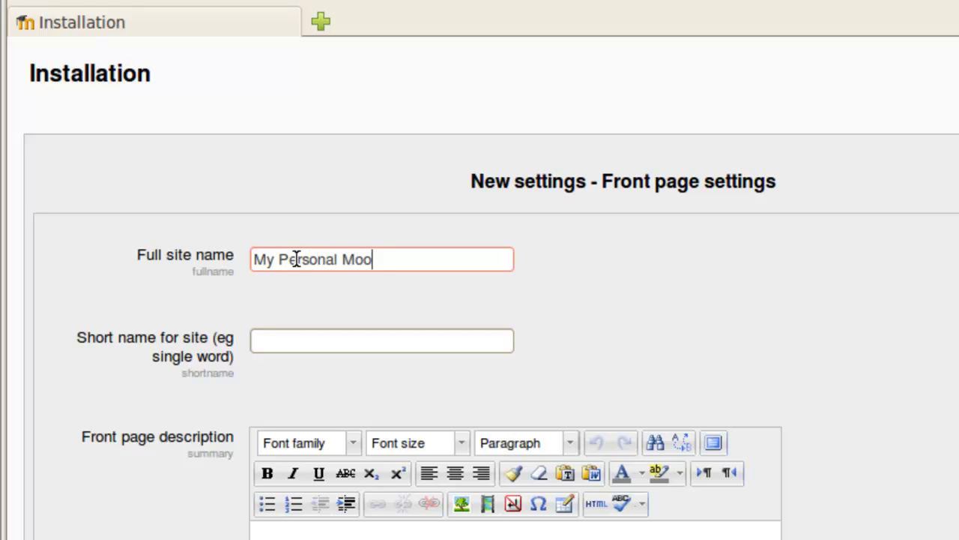
{"action": "type", "text": "dle"}
{"action": "left_click", "coordinate": [275, 344]}
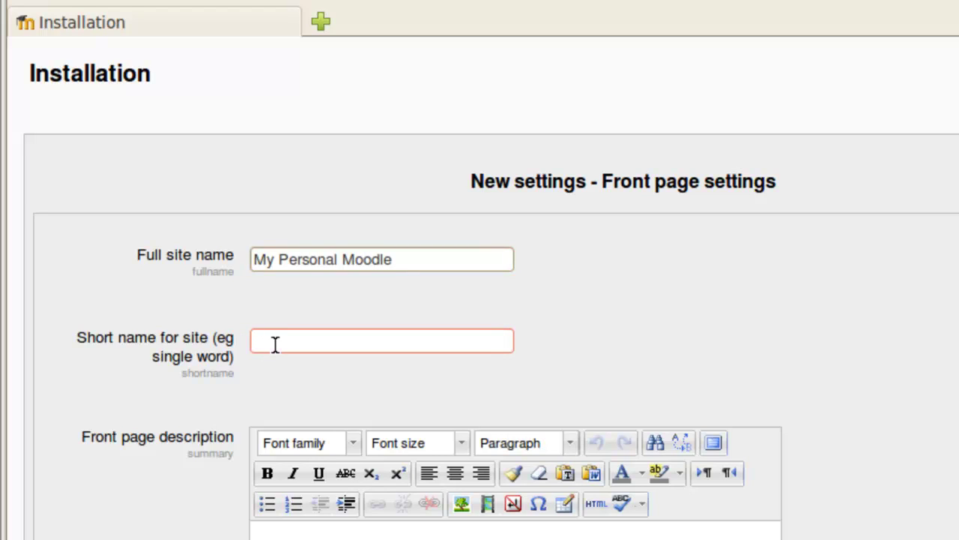
{"action": "type", "text": "mpn"}
{"action": "scroll", "coordinate": [480, 300], "scroll_direction": "down", "scroll_amount": 5}
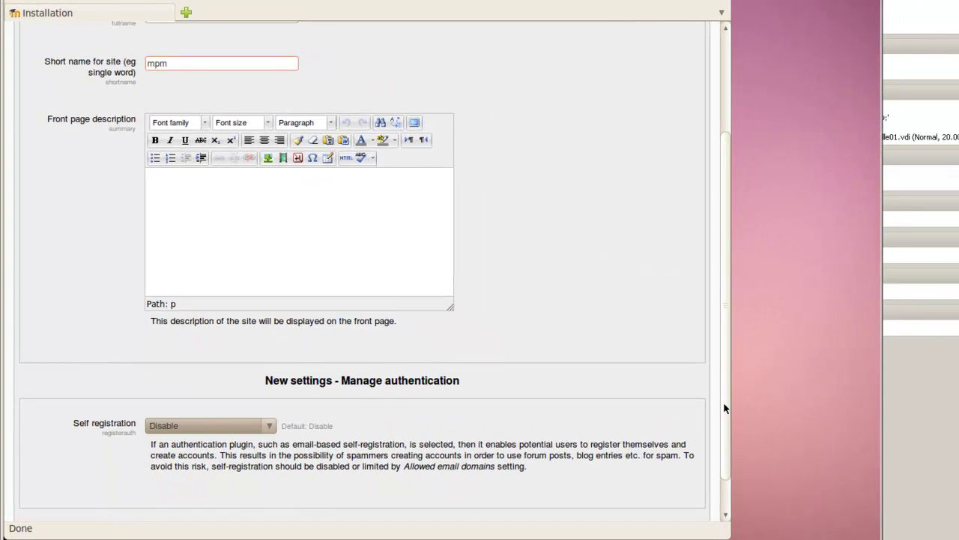
{"action": "scroll", "coordinate": [735, 469], "scroll_direction": "down", "scroll_amount": 1}
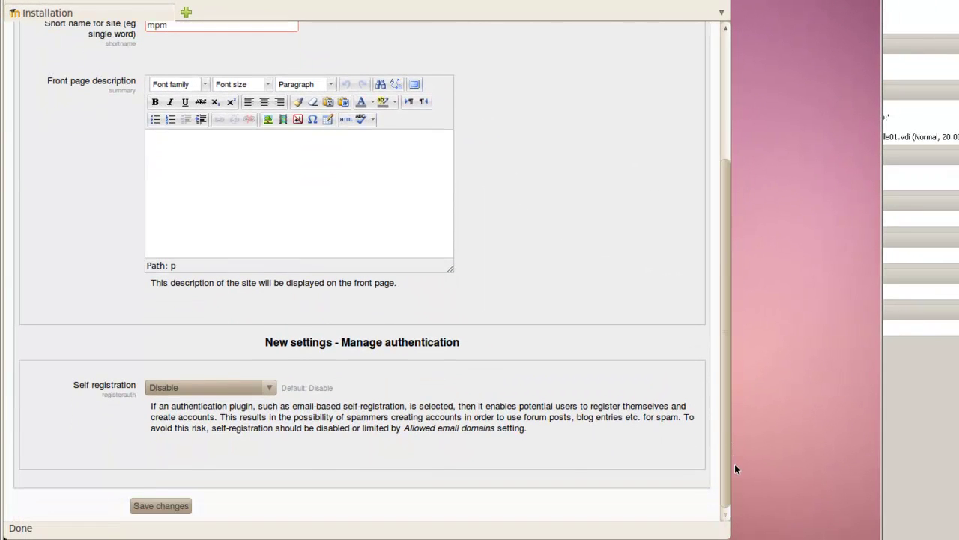
{"action": "left_click", "coordinate": [167, 506]}
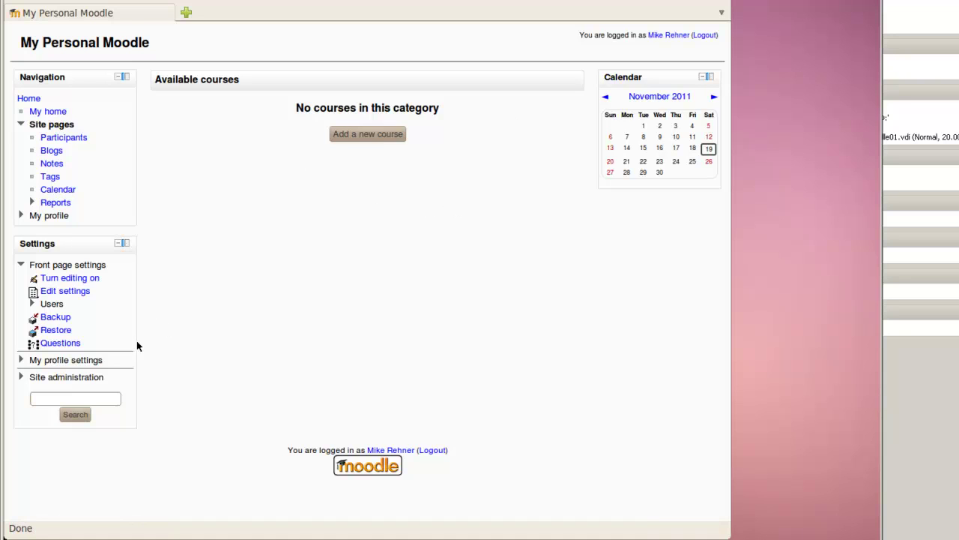
- Save the Advanced features settings under Site administration
{"action": "left_click", "coordinate": [56, 381]}
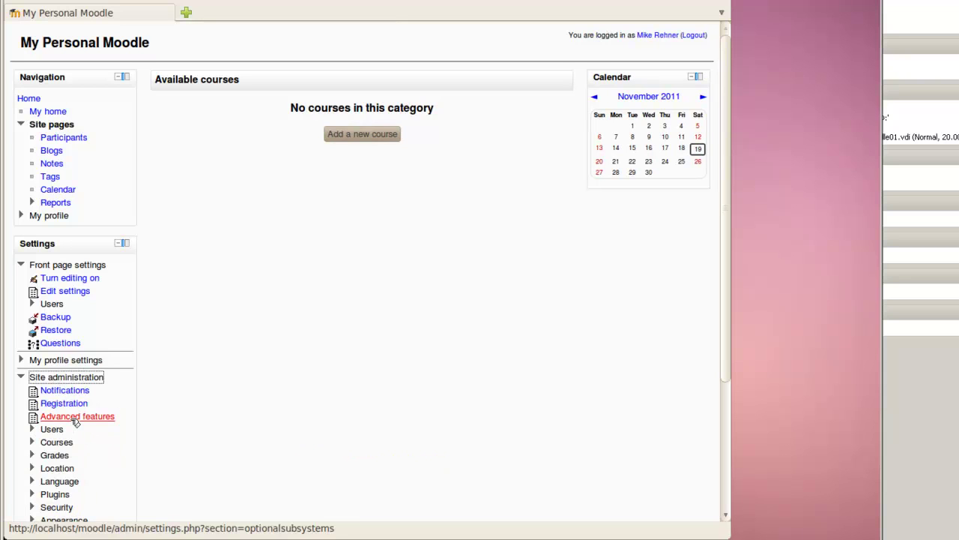
{"action": "left_click_drag", "start_coordinate": [724, 189], "coordinate": [729, 295]}
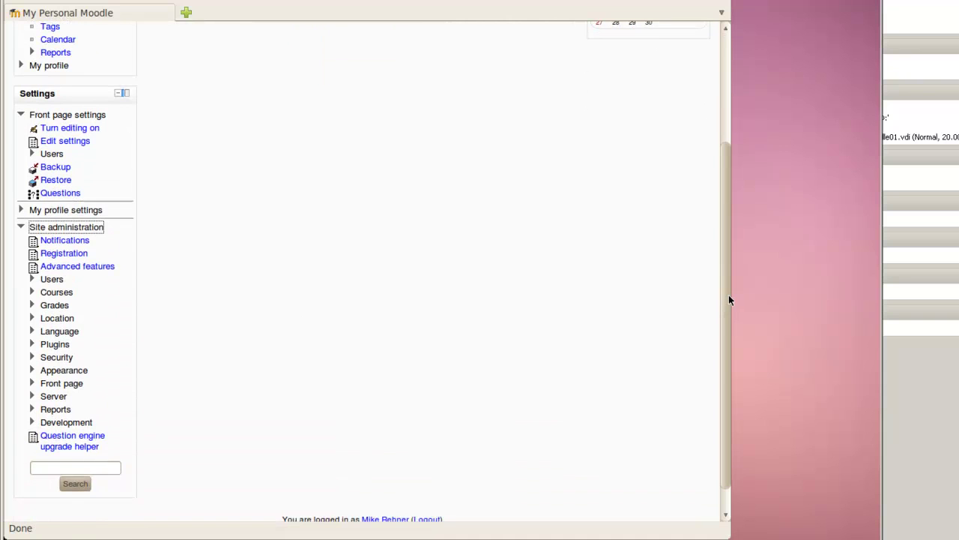
{"action": "left_click", "coordinate": [33, 268]}
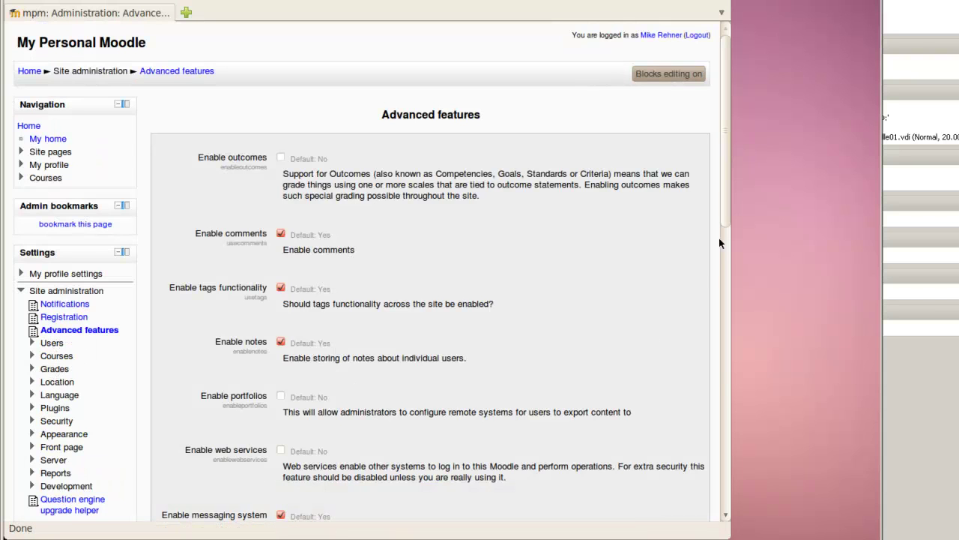
{"action": "left_click_drag", "start_coordinate": [725, 187], "coordinate": [743, 478]}
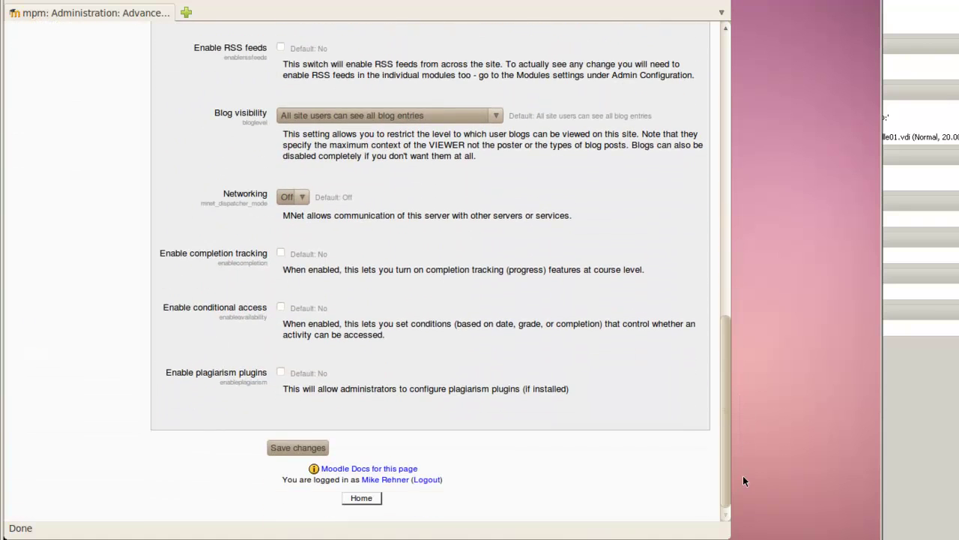
{"action": "left_click", "coordinate": [294, 450]}
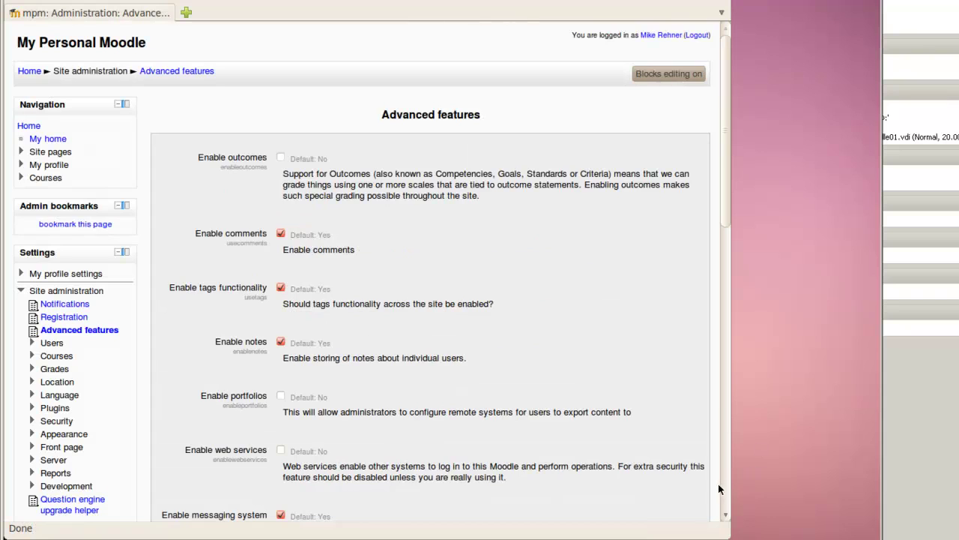
- Go to Appearance > Themes > Theme selector
{"action": "left_click", "coordinate": [32, 435]}
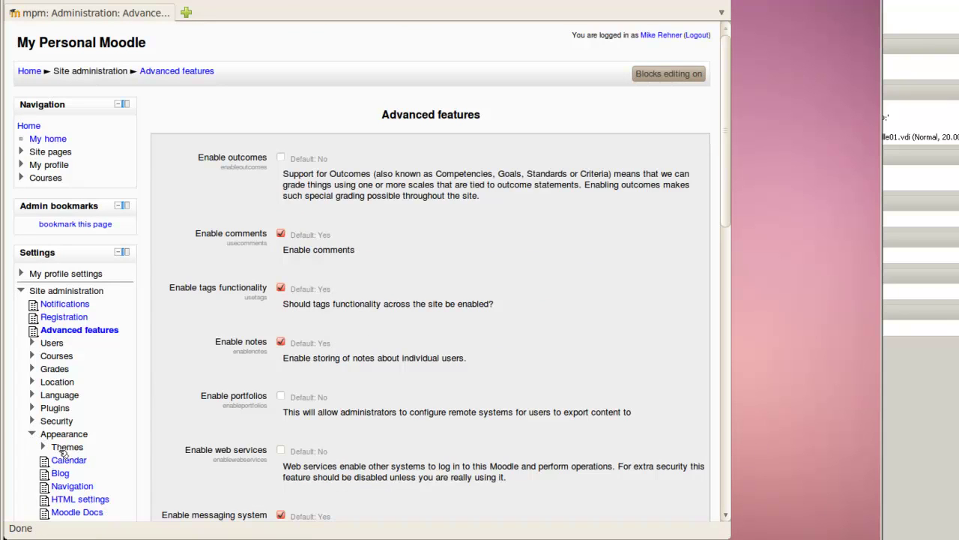
{"action": "left_click", "coordinate": [66, 448]}
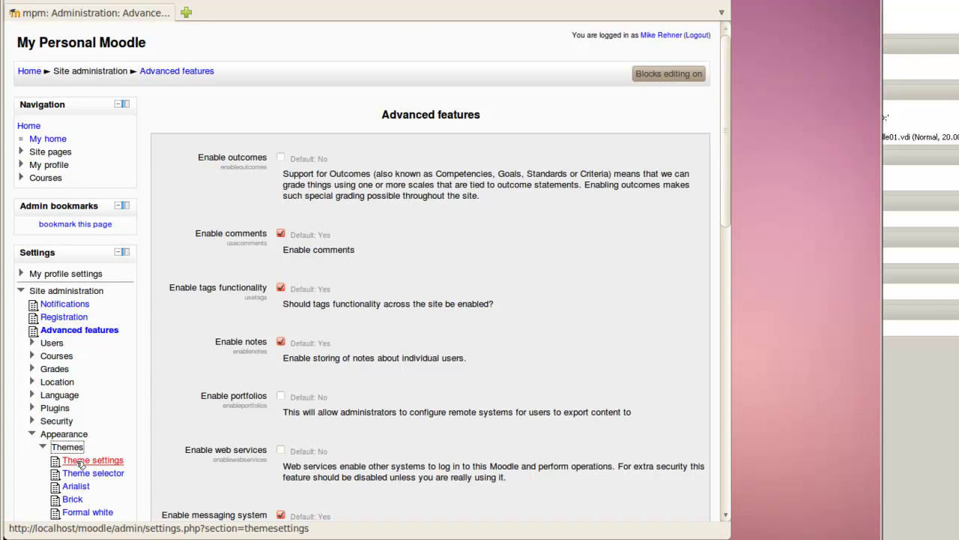
{"action": "left_click", "coordinate": [86, 475]}
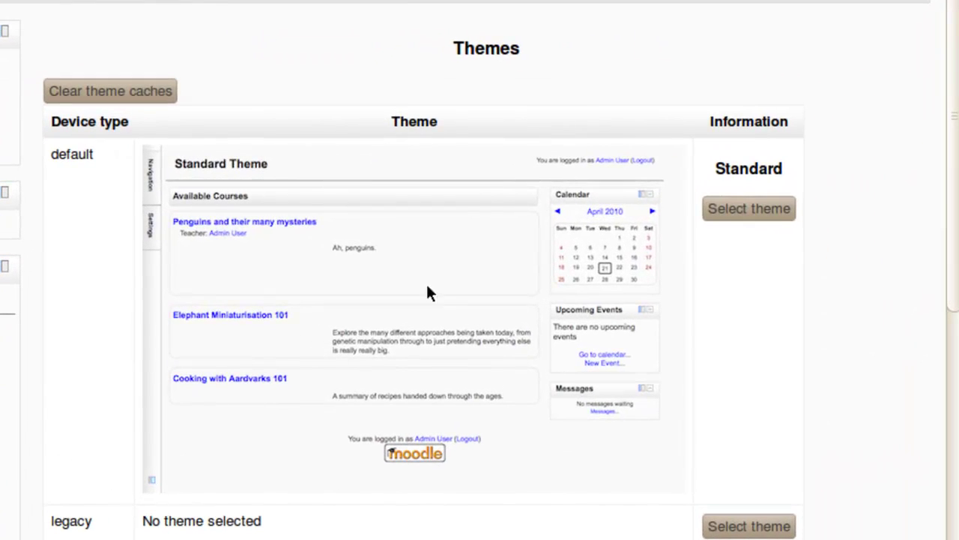
- Apply the Afterburner theme for the default device and return to the Home page
{"action": "left_click", "coordinate": [767, 207]}
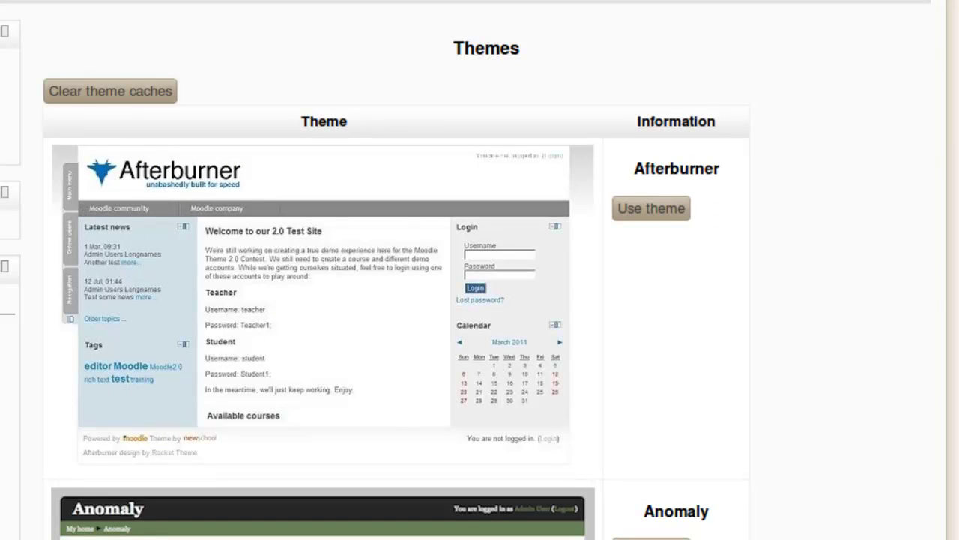
{"action": "scroll", "coordinate": [375, 270], "scroll_direction": "down", "scroll_amount": 2}
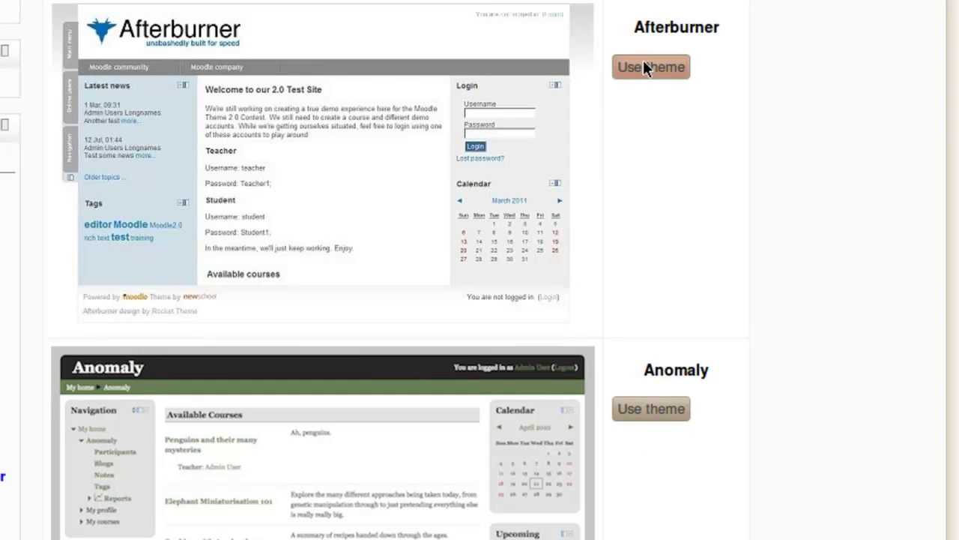
{"action": "left_click", "coordinate": [644, 64]}
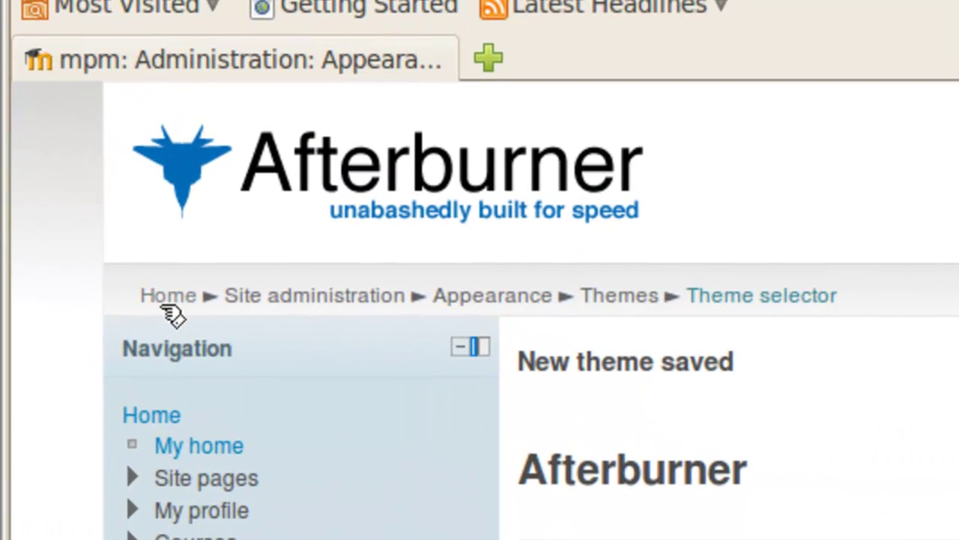
{"action": "left_click", "coordinate": [167, 299]}
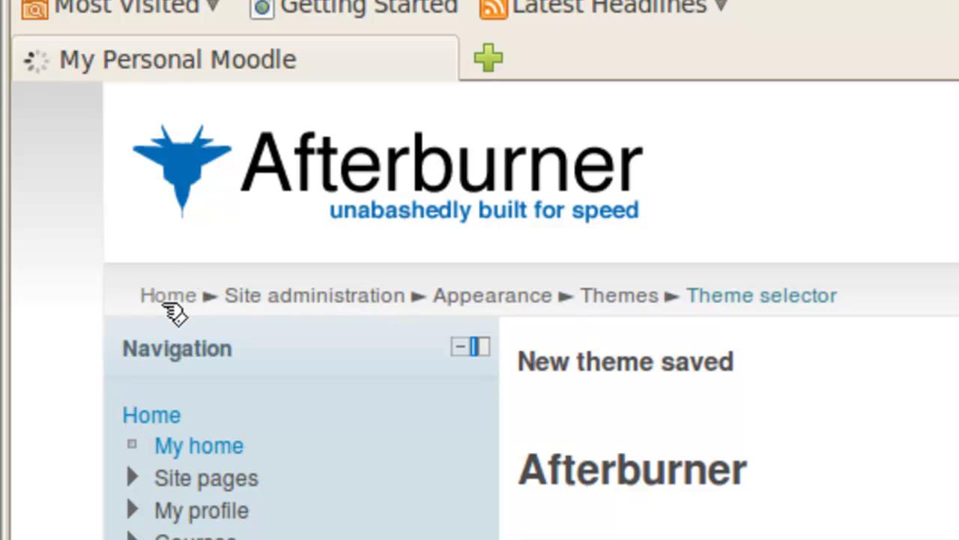